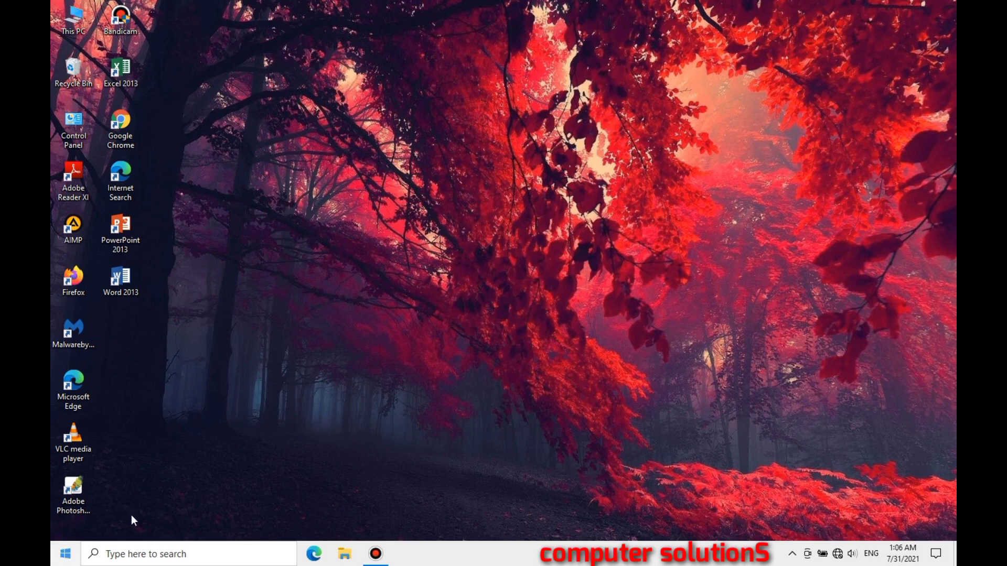
right_click(410, 310)
left_click(406, 329)
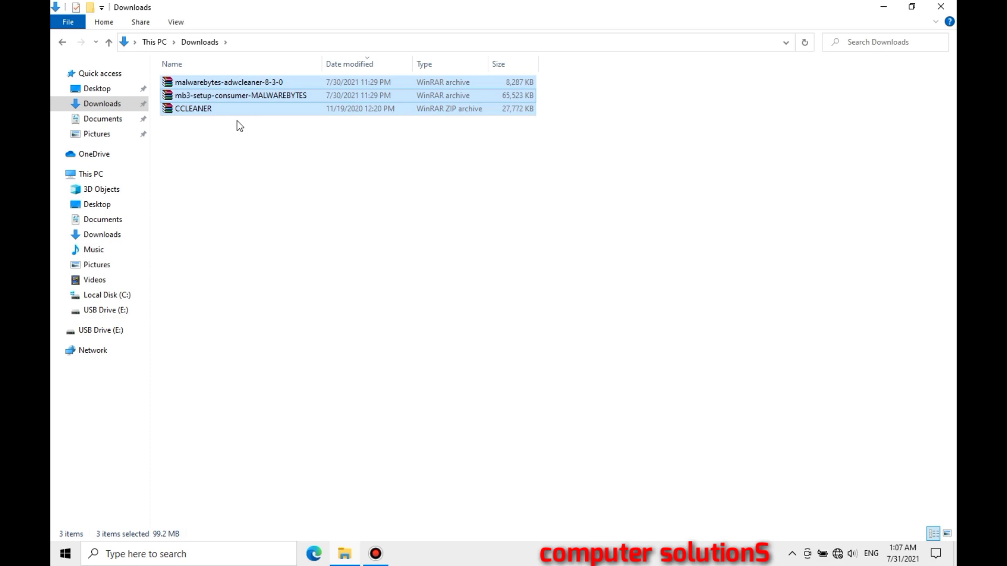
left_click(238, 121)
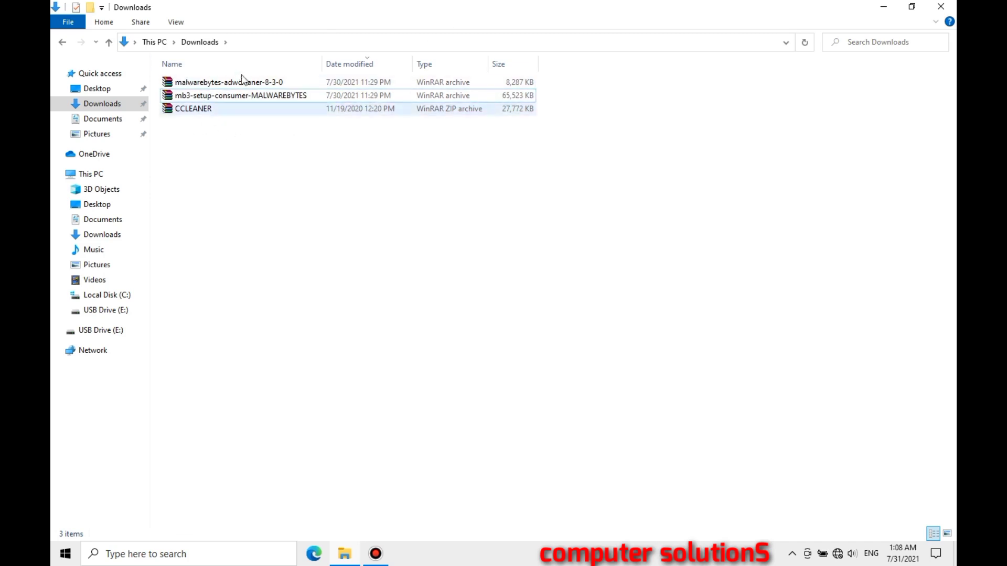
Set Folder Options to show hidden files, folders, drives and protected operating system files, and check the contents of Local Disk (C:).
left_click(75, 22)
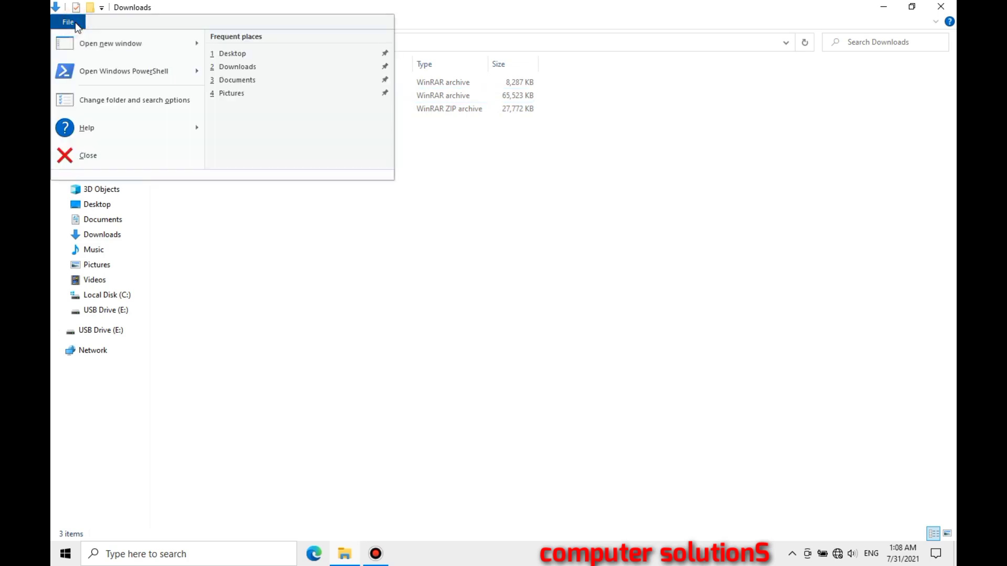
left_click(123, 108)
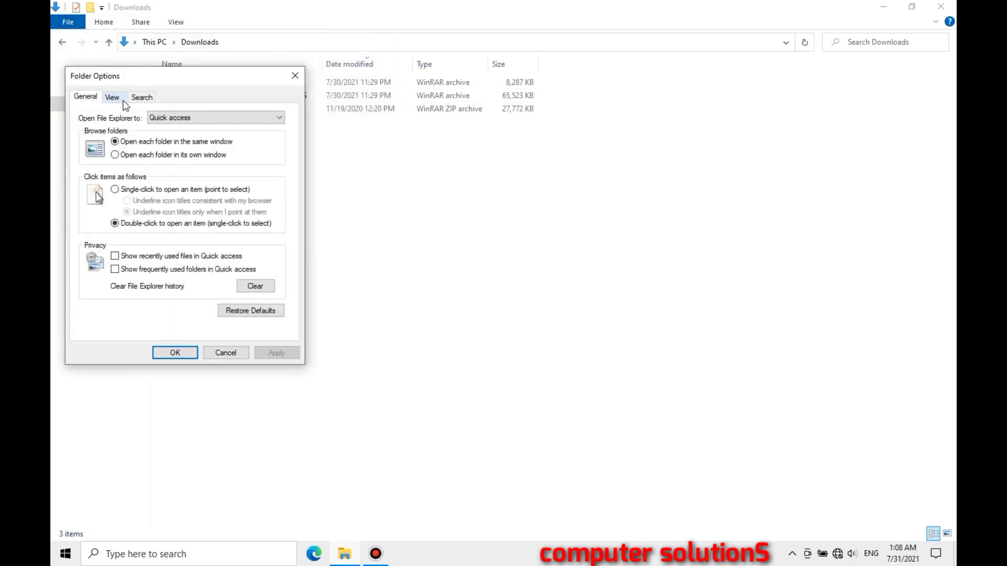
left_click(121, 99)
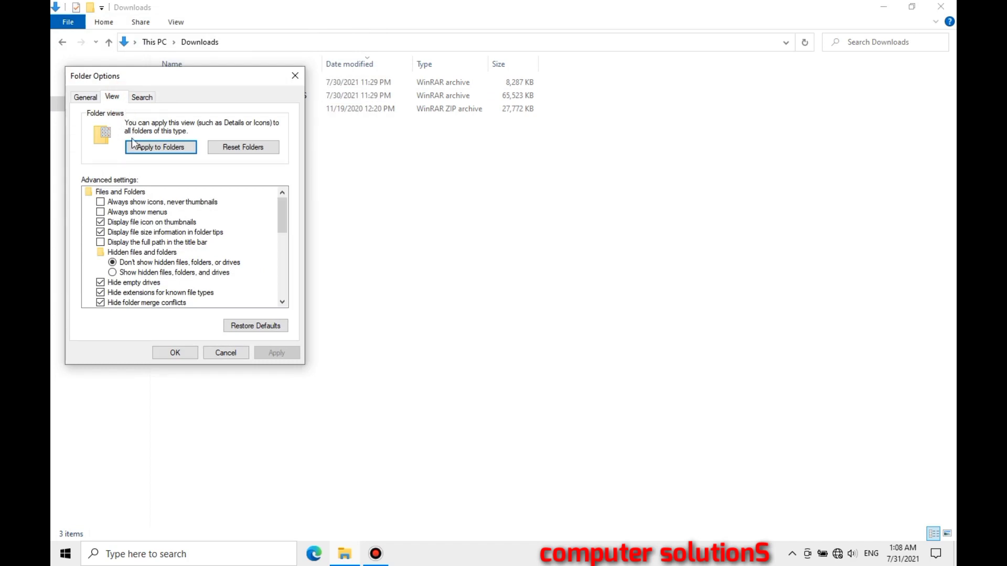
left_click(112, 272)
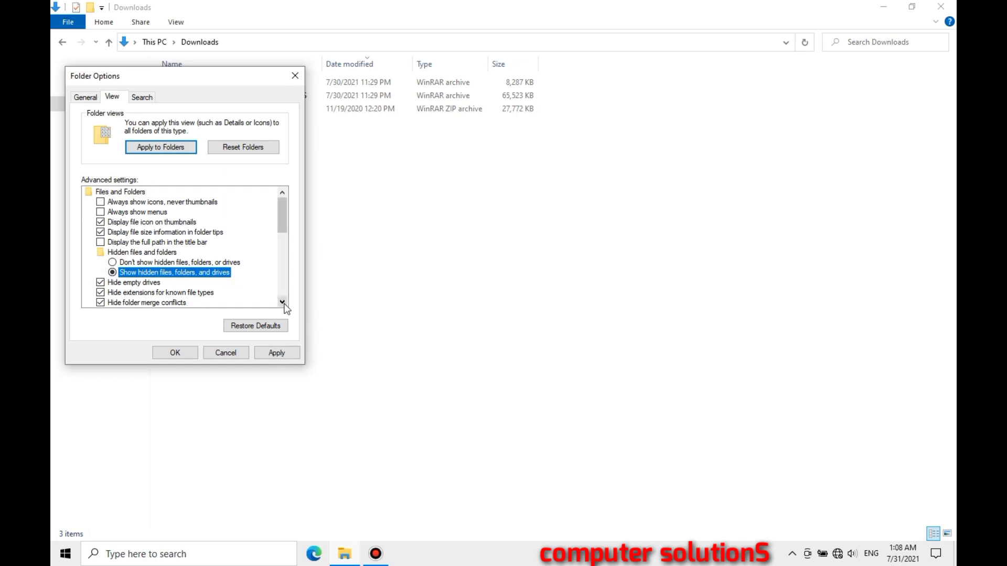
scroll(282, 302, "down", 2)
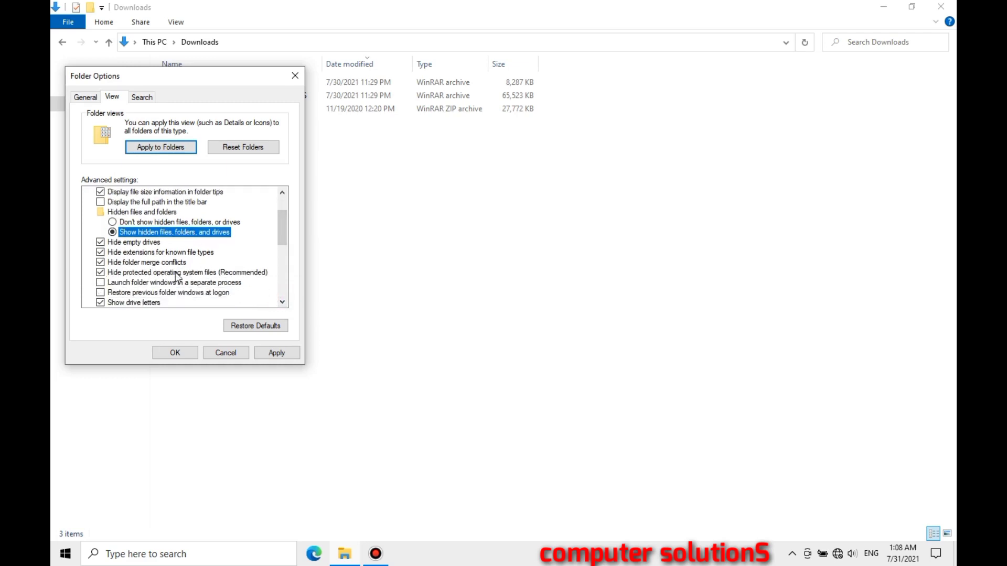
left_click(100, 272)
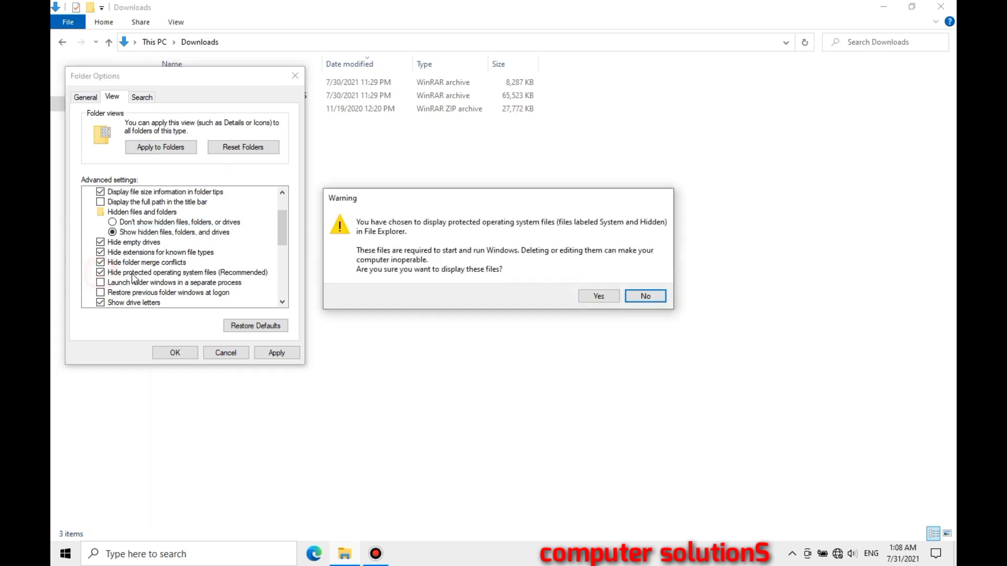
left_click(591, 297)
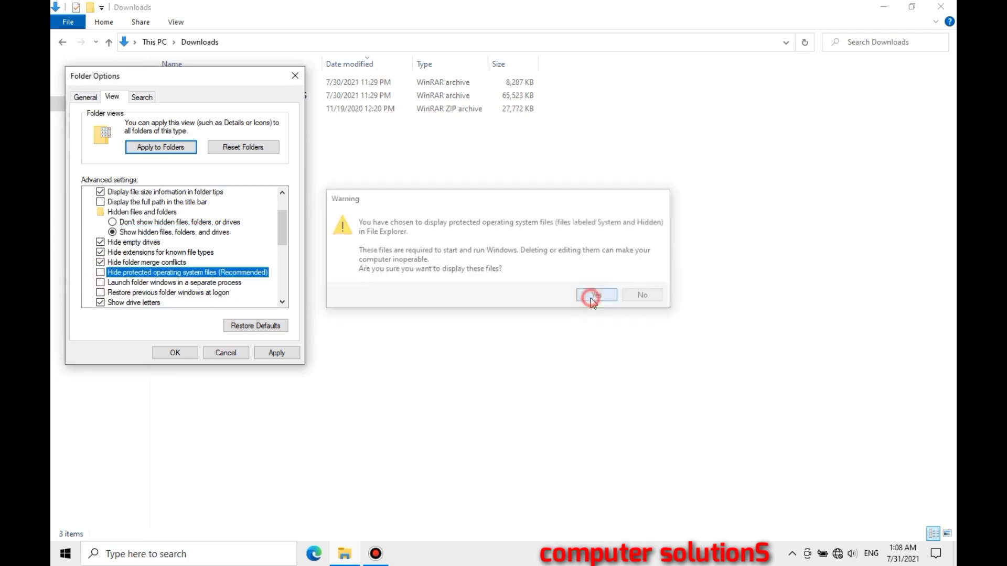
left_click(178, 353)
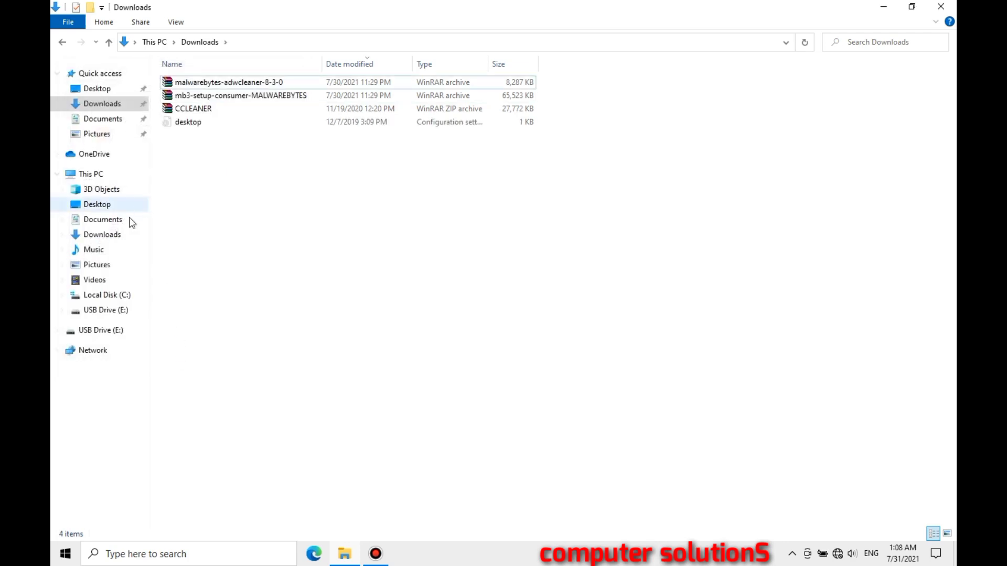
left_click(109, 295)
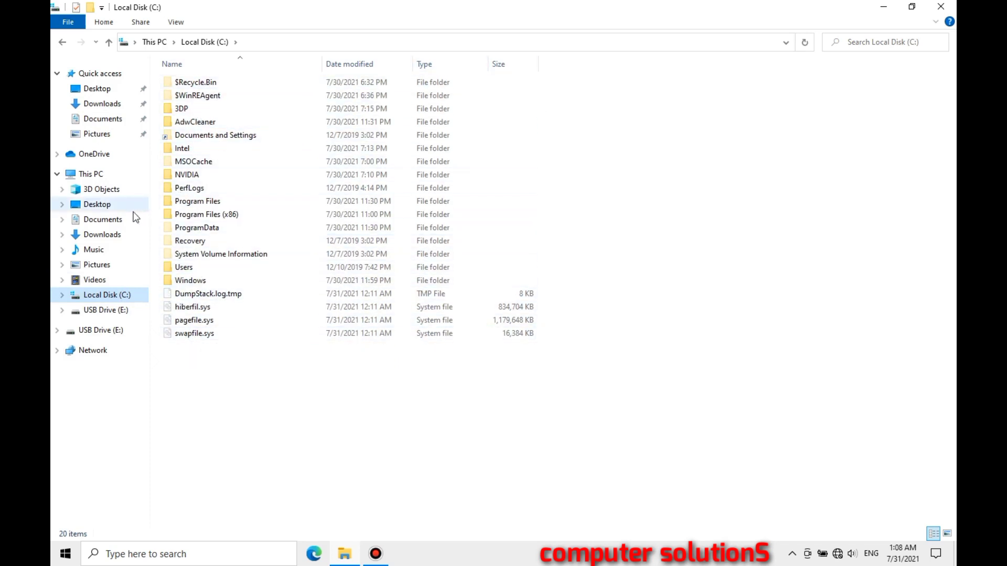
Open the CCLEANER archive in the Downloads folder and run CCleaner64.exe from it.
left_click(111, 106)
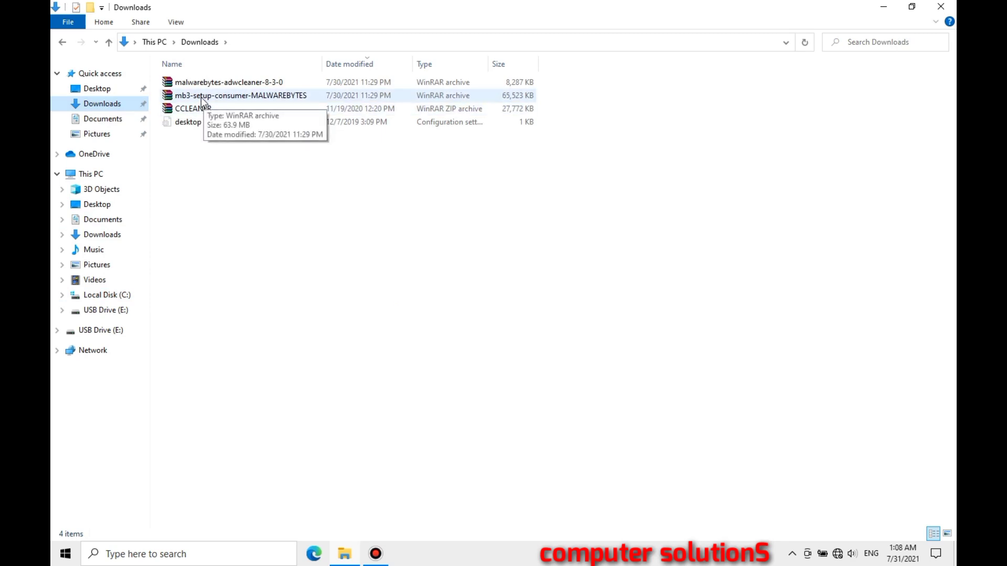
left_click(194, 112)
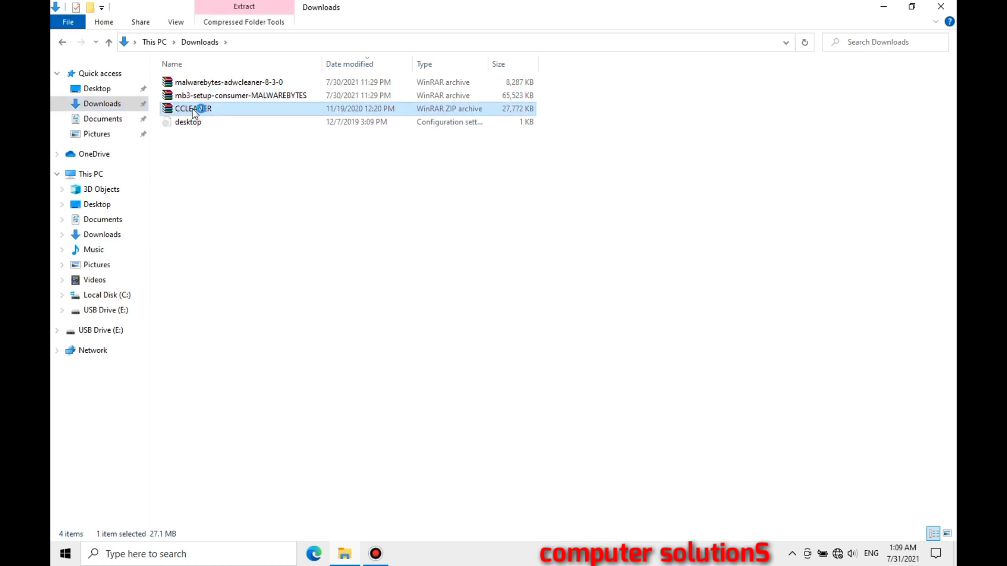
double_click(194, 110)
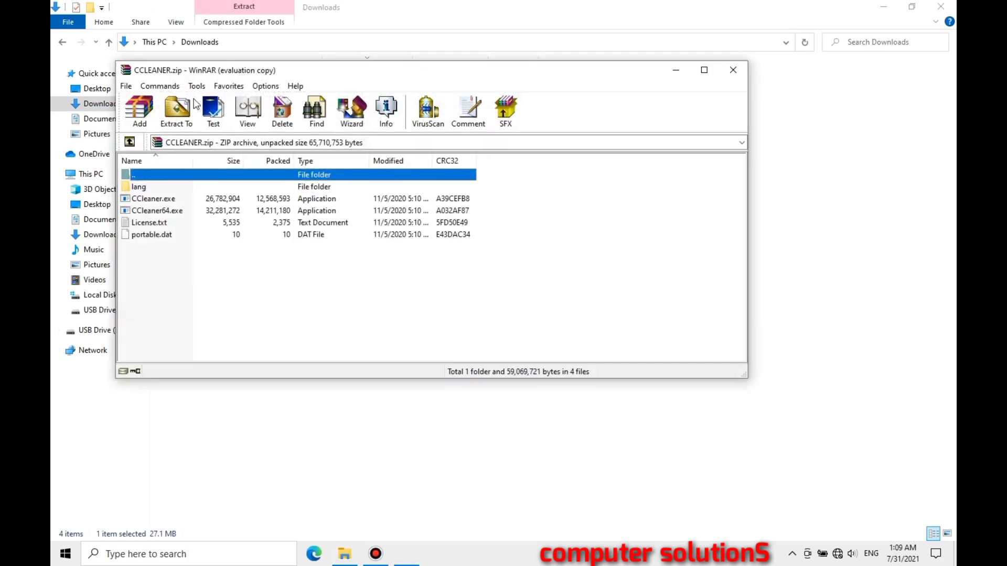
left_click(154, 212)
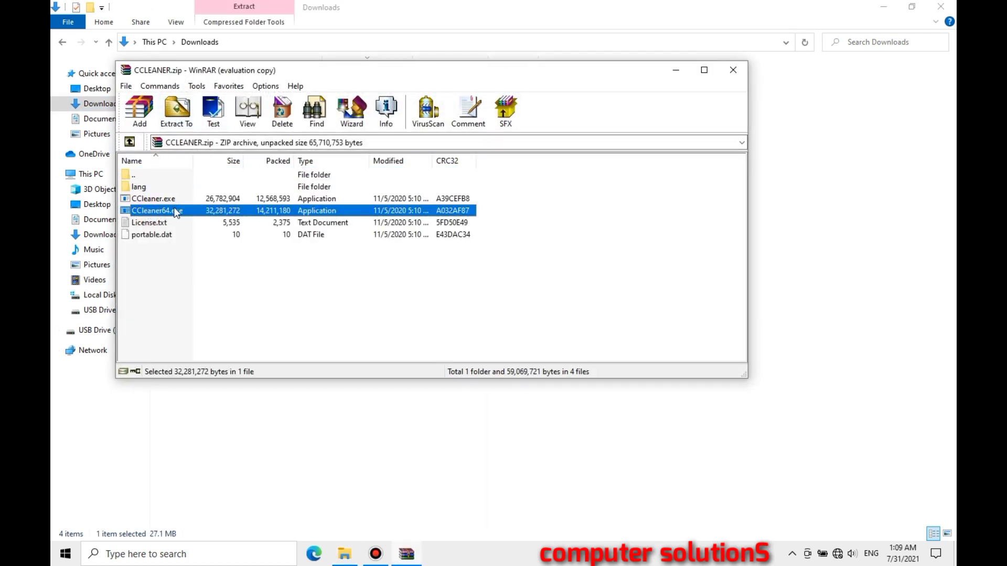
double_click(156, 212)
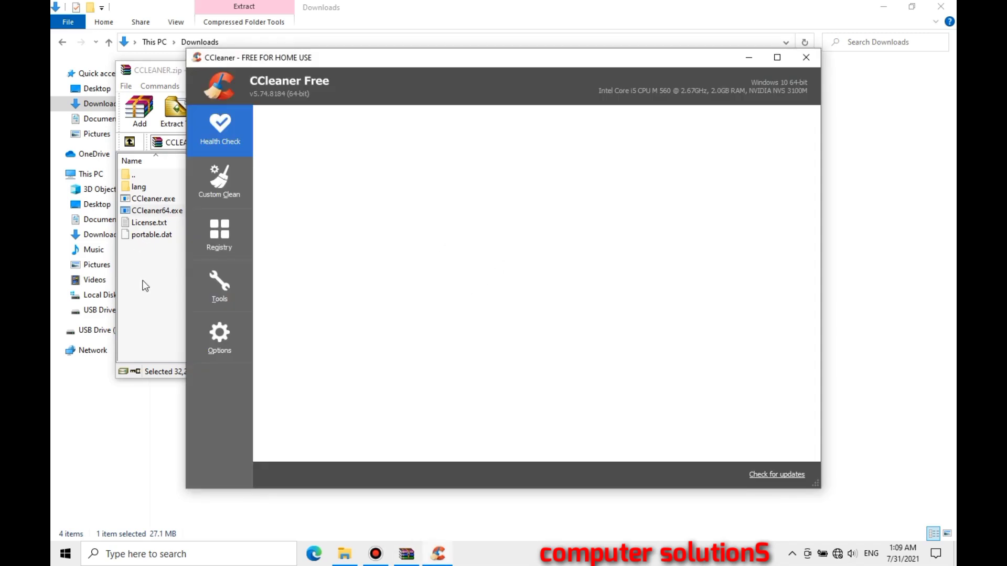
Close the CCLEANER archive without putting the modified files back into it, and close the Downloads window.
left_click(150, 305)
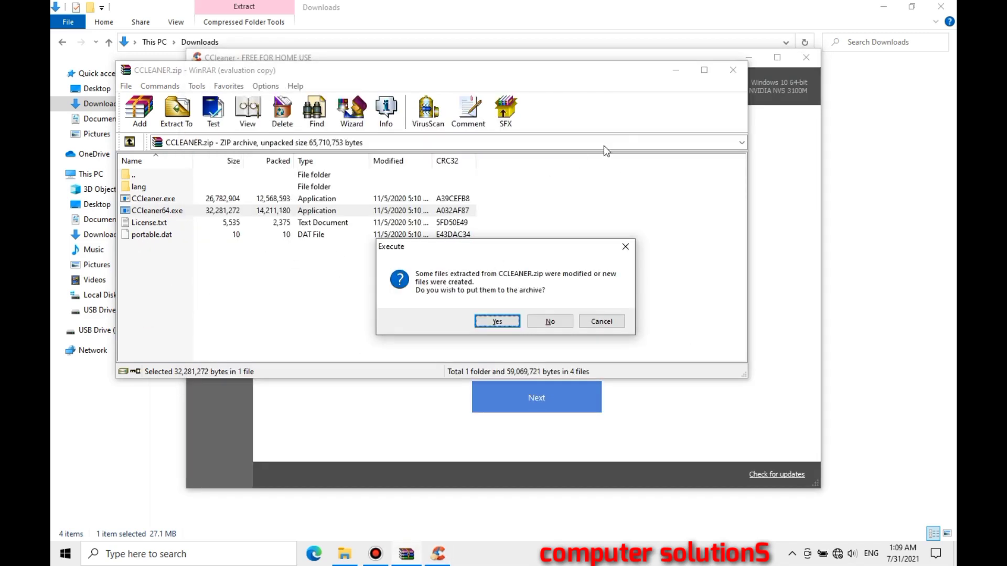
left_click(558, 321)
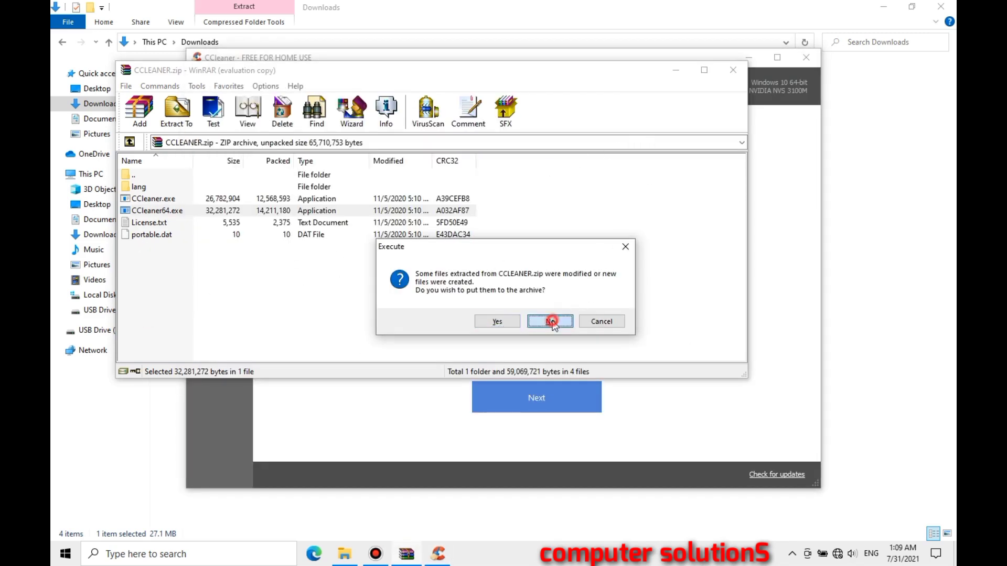
left_click(734, 72)
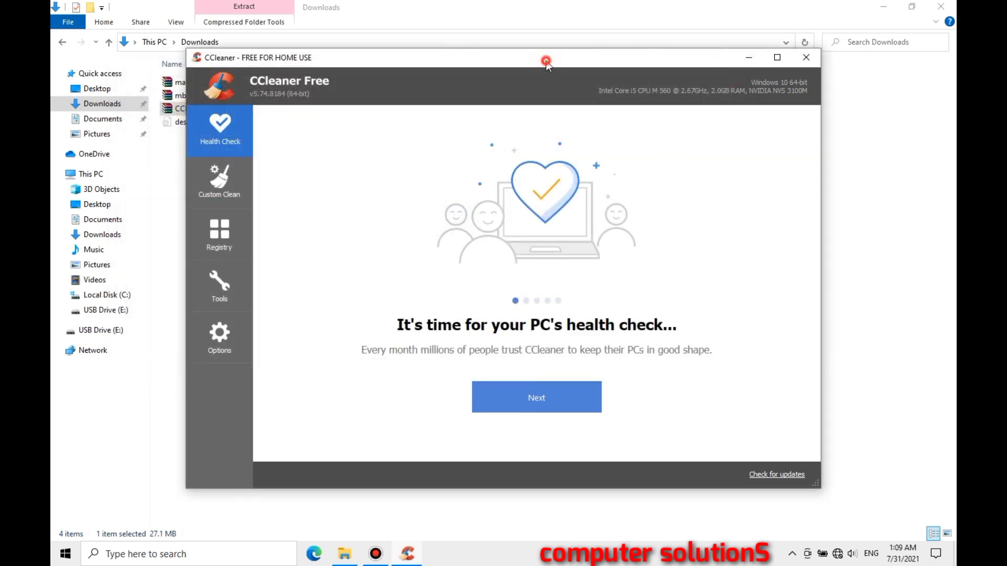
left_click_drag(544, 57, 550, 27)
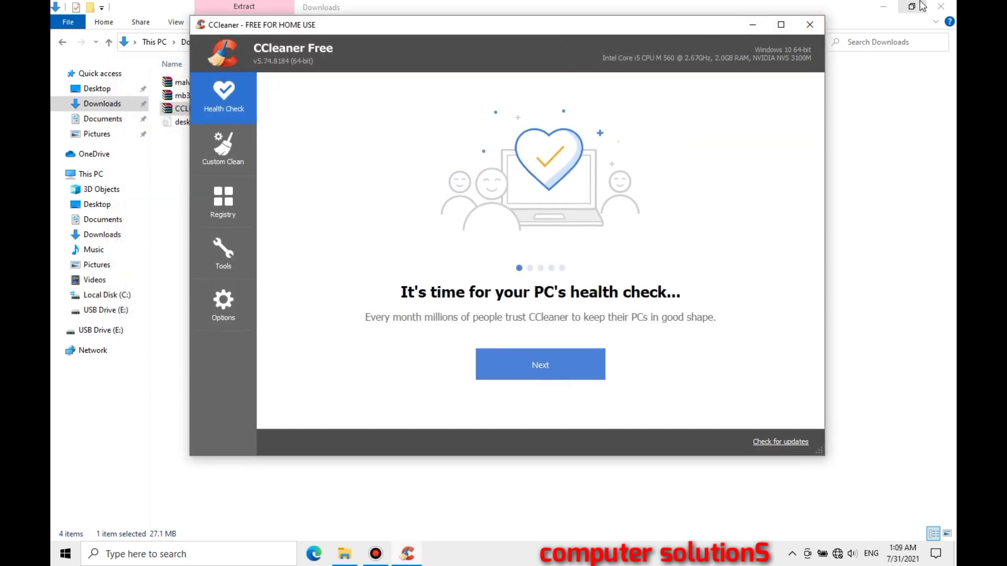
left_click(939, 7)
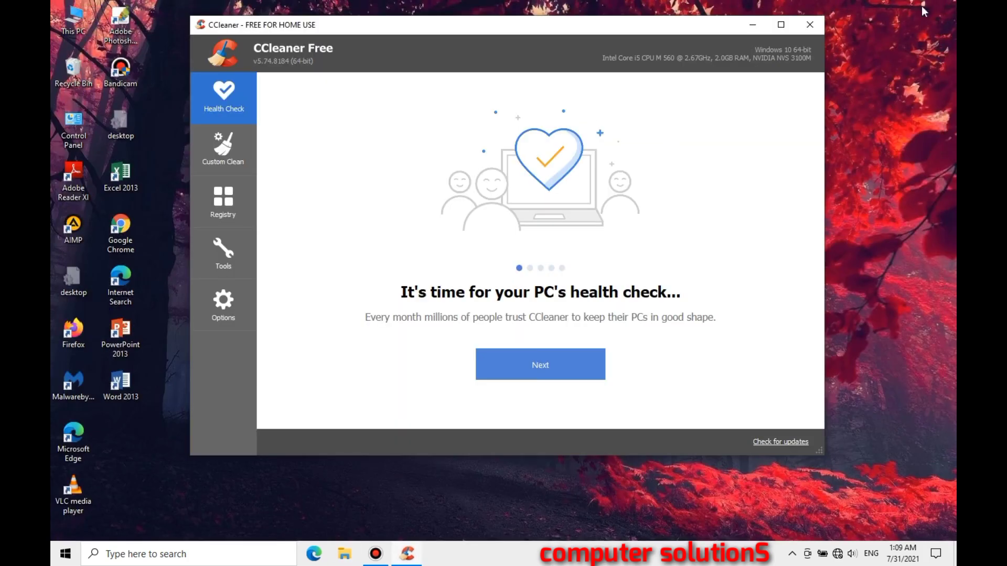
Maximize CCleaner, run its Health Check through the introduction pages, and fix the issues found.
left_click(781, 25)
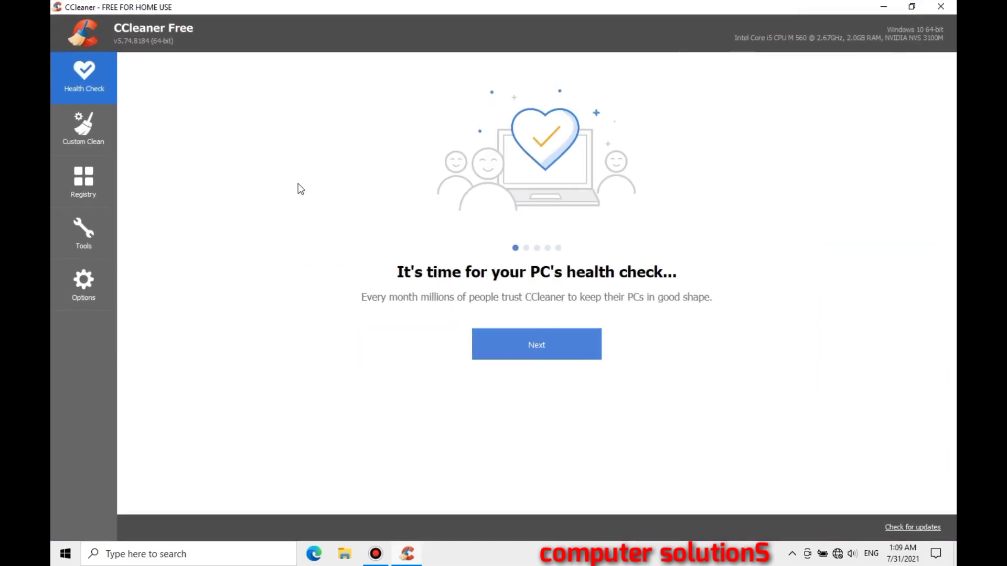
left_click(517, 348)
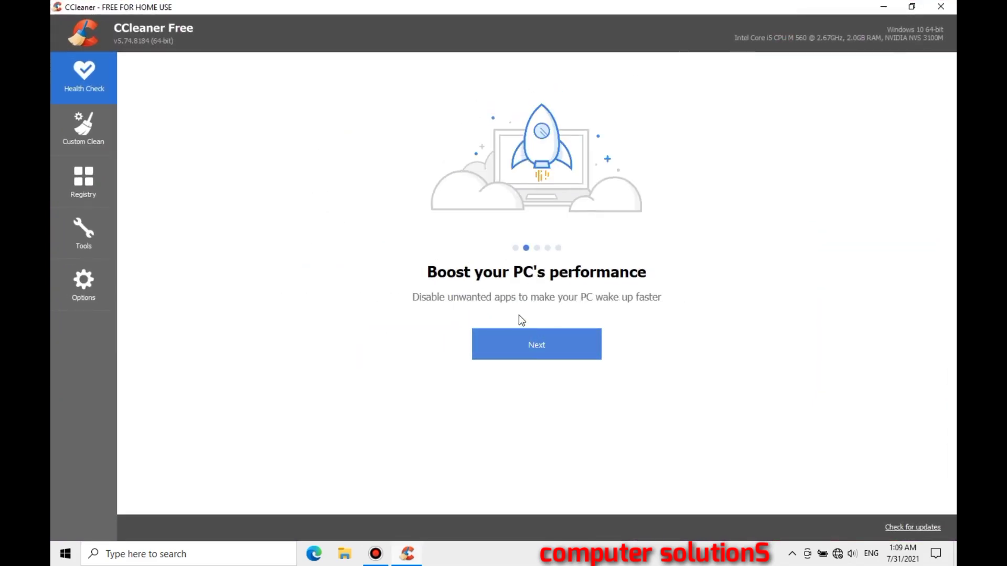
left_click(539, 346)
left_click(535, 344)
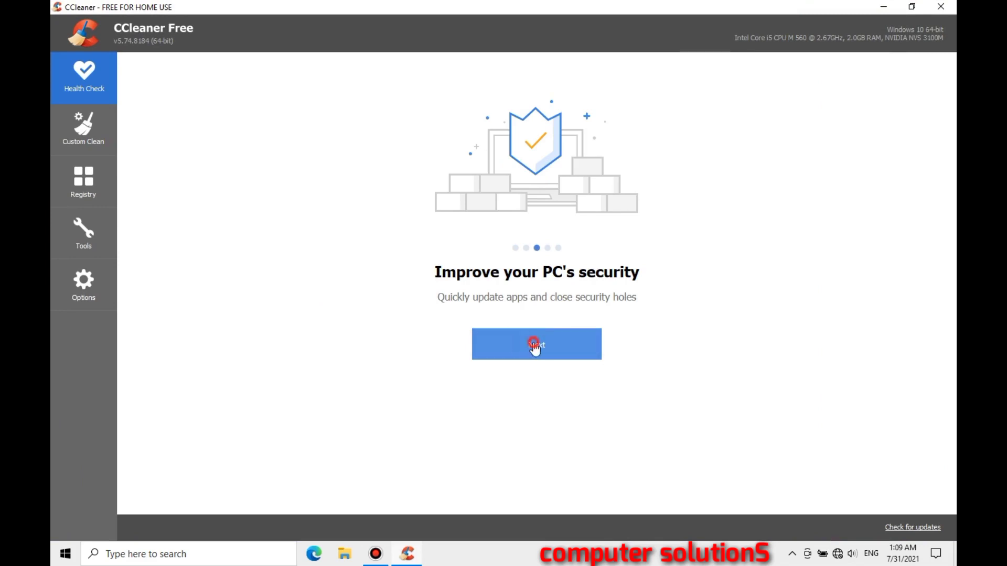
left_click(528, 346)
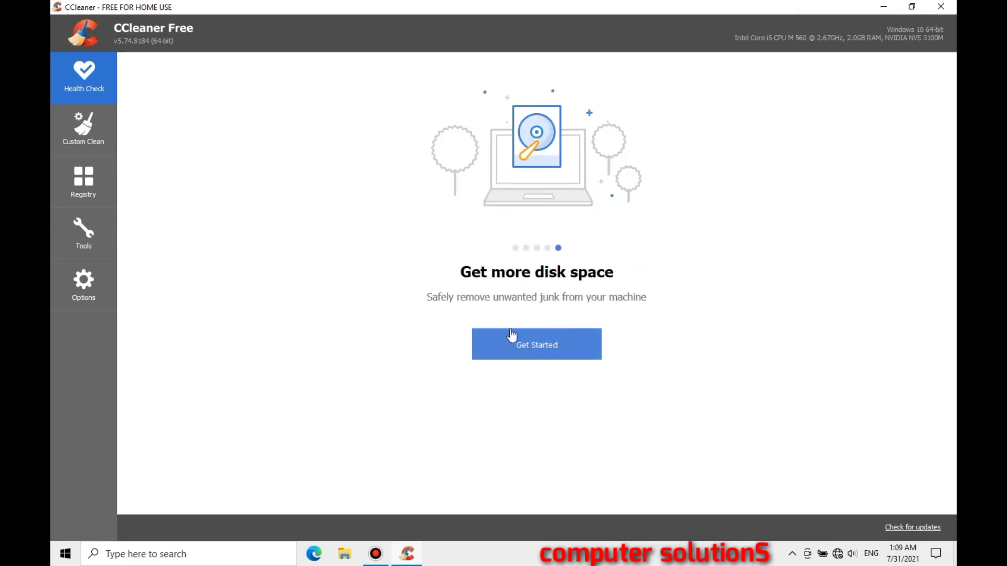
left_click(525, 353)
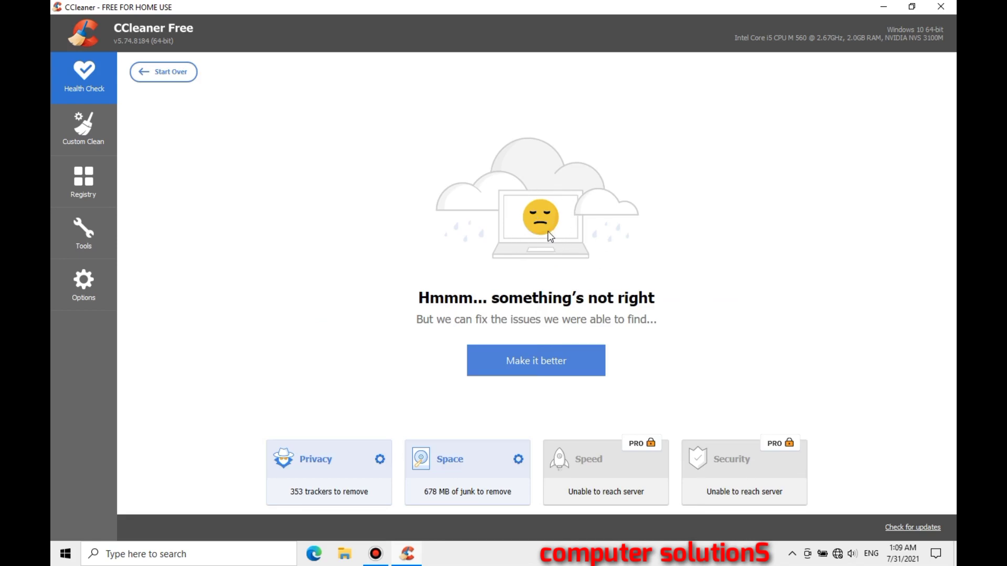
left_click(545, 361)
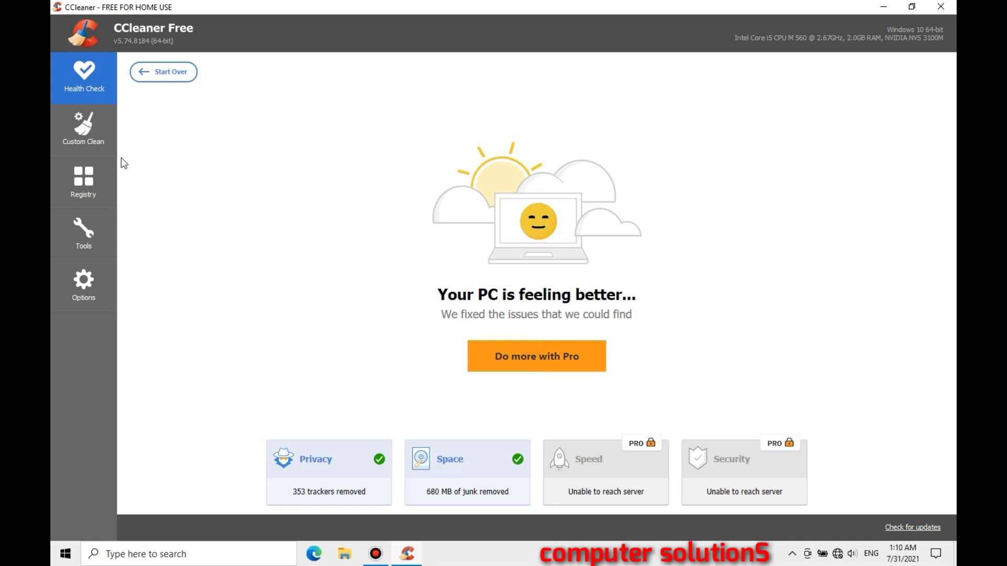
Analyze the Windows items in Custom Clean and delete the files found, turning off the deletion confirmation for future cleanings.
left_click(83, 139)
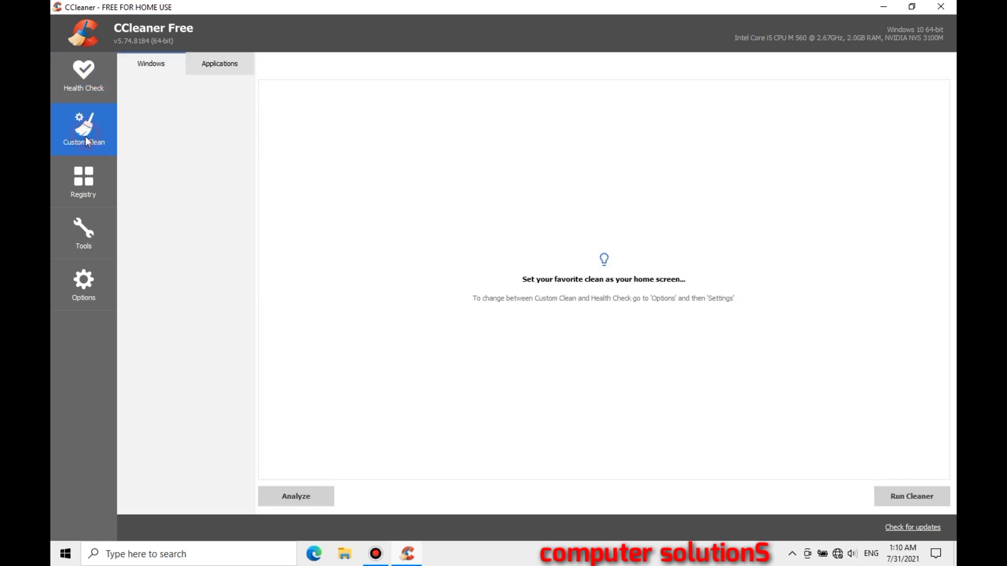
left_click(157, 63)
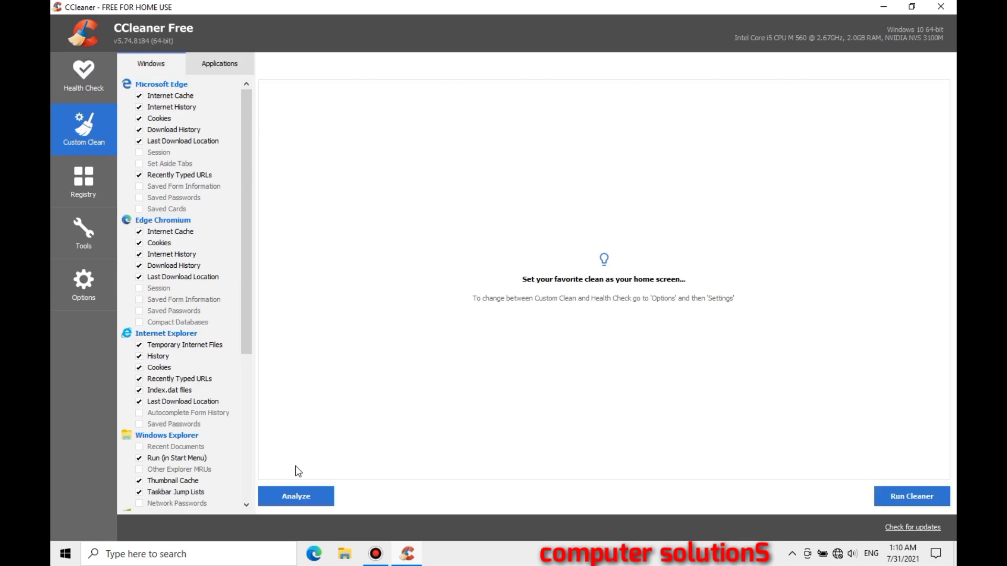
left_click(305, 496)
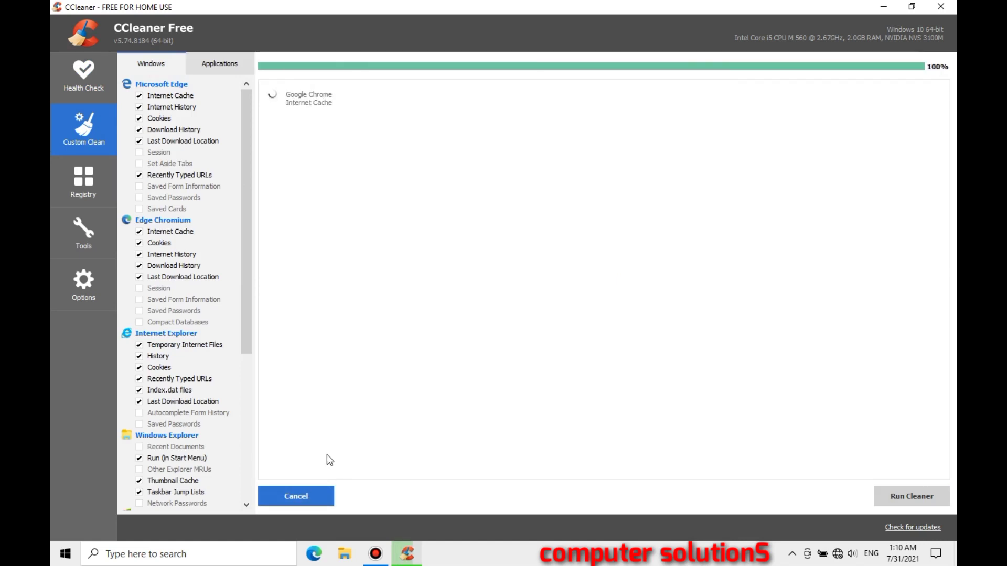
left_click(902, 496)
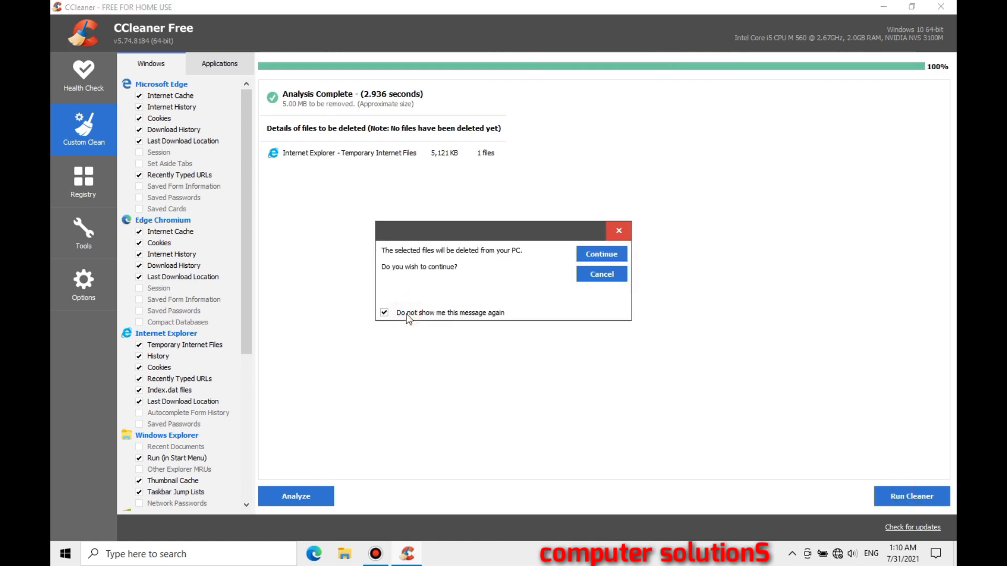
left_click(601, 254)
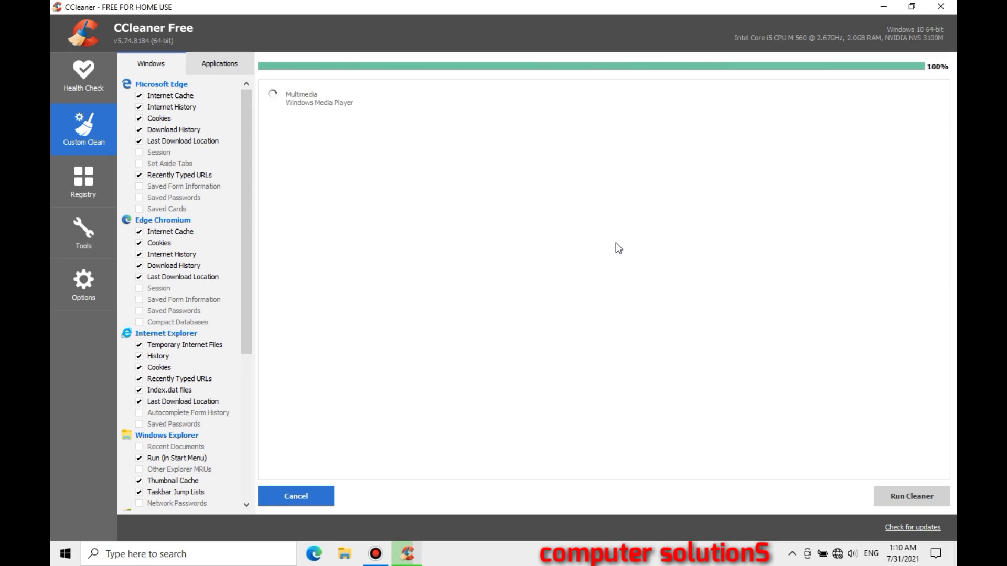
Switch Custom Clean to the Applications items, analyze the files, and run the cleaner.
left_click(229, 65)
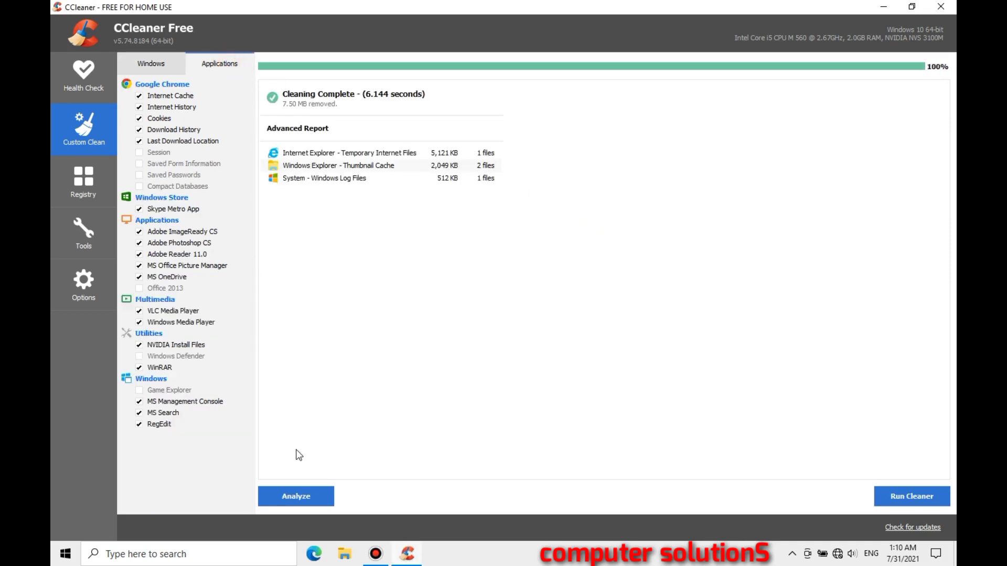
left_click(300, 495)
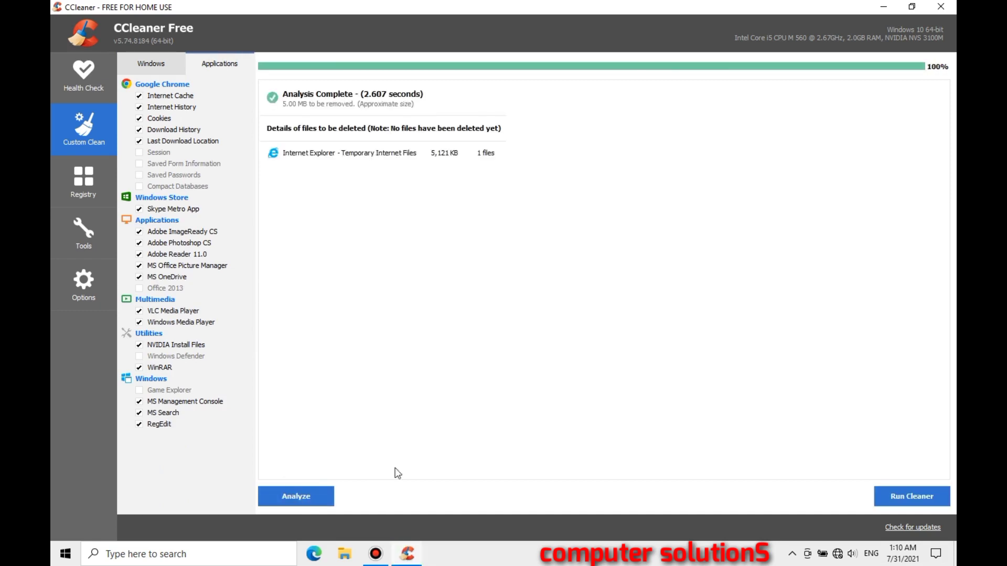
left_click(909, 496)
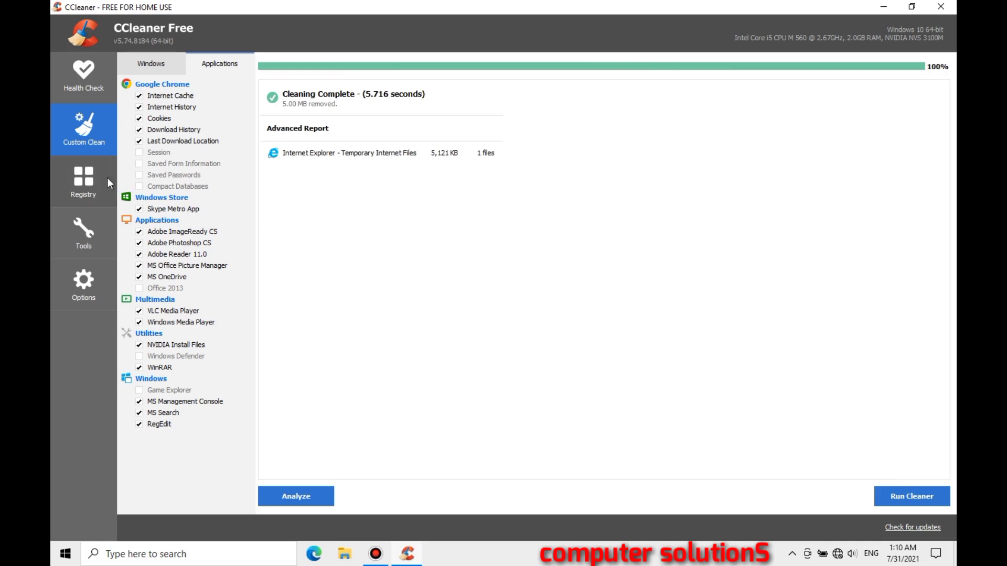
Scan the registry for issues and fix all selected issues without backing up the registry.
left_click(79, 186)
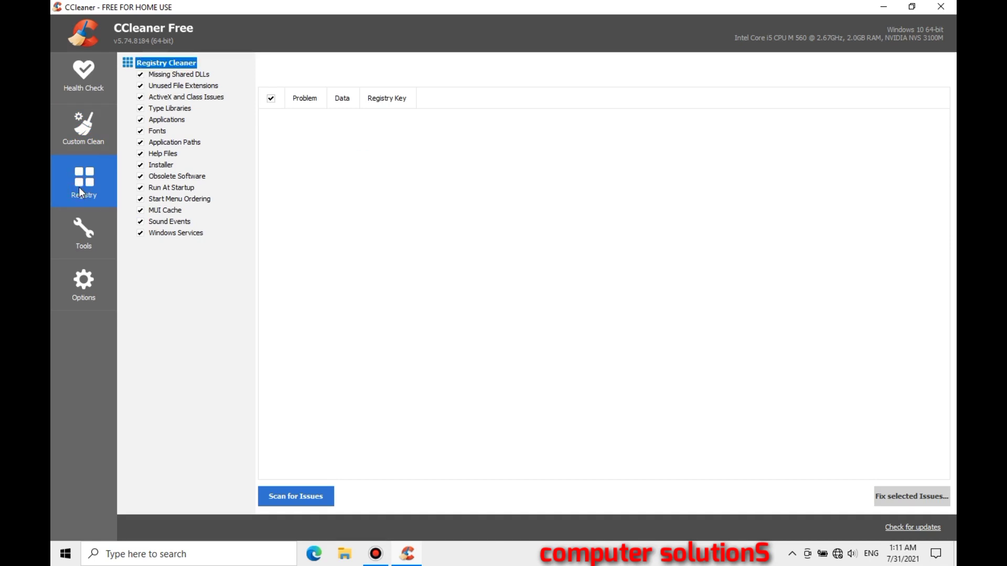
left_click(306, 498)
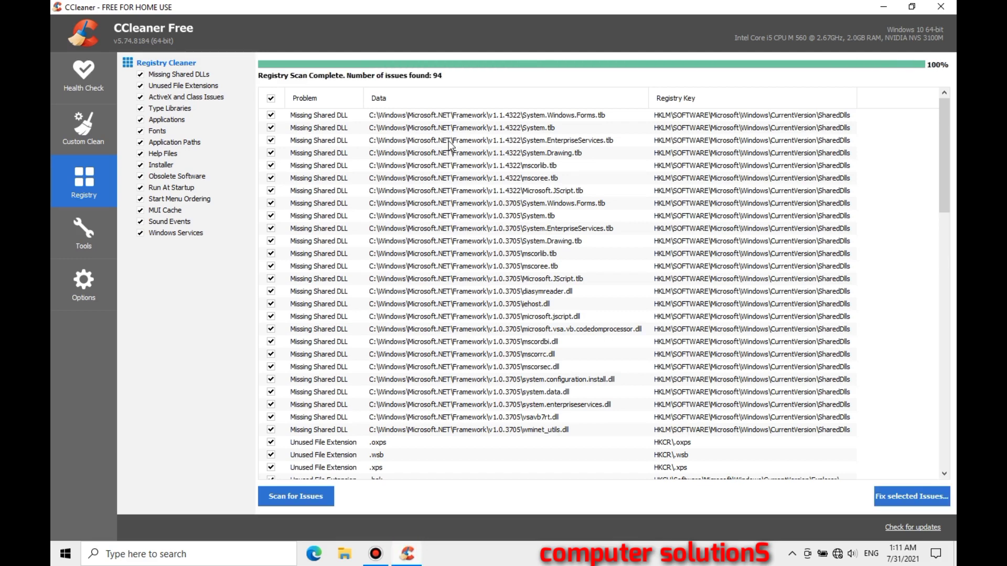
left_click(909, 500)
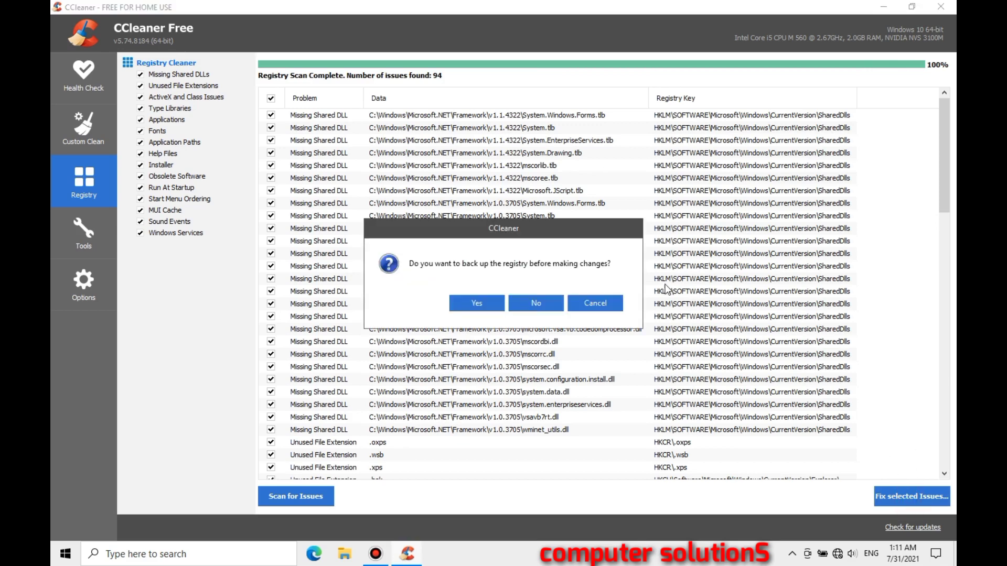
left_click(536, 303)
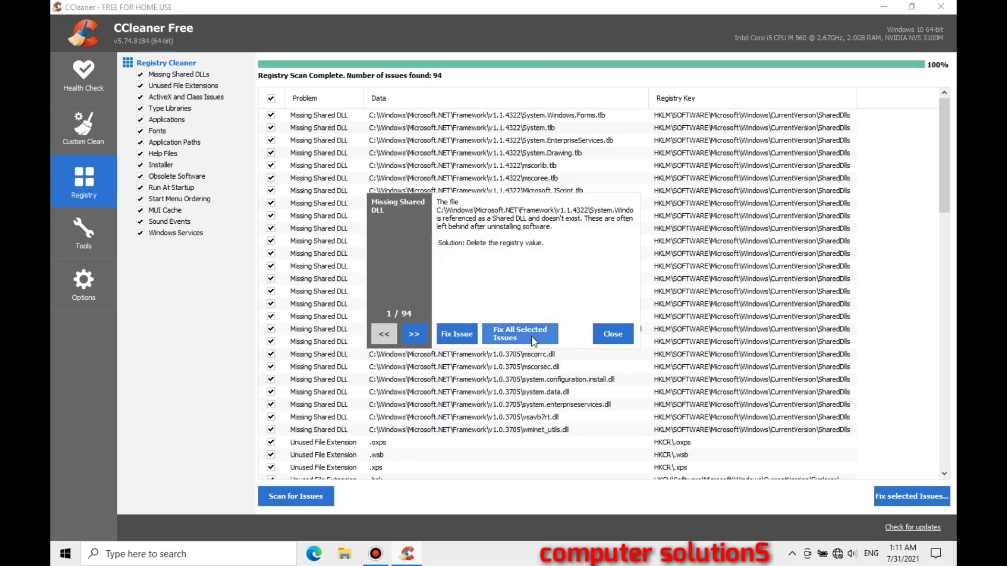
left_click(531, 335)
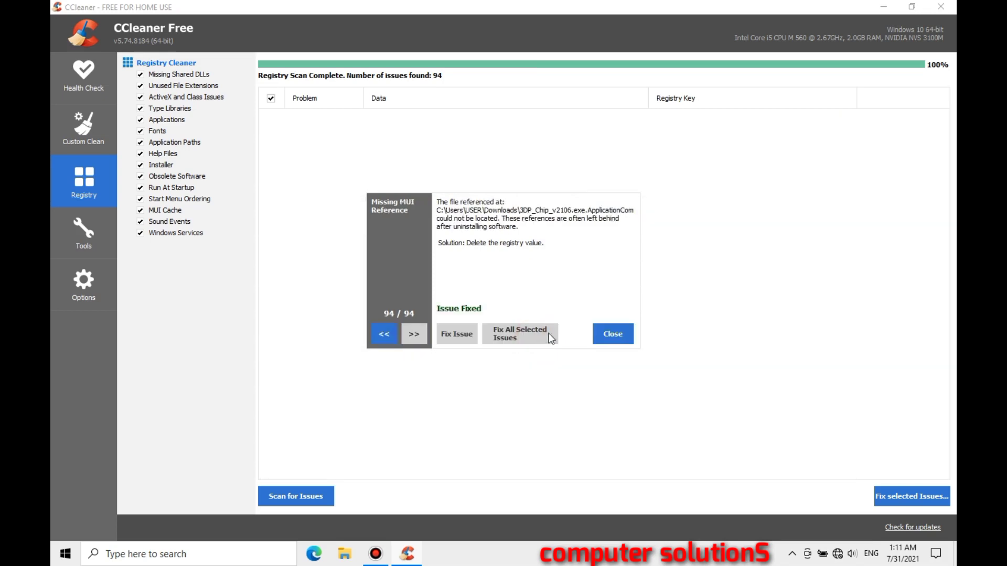
left_click(619, 339)
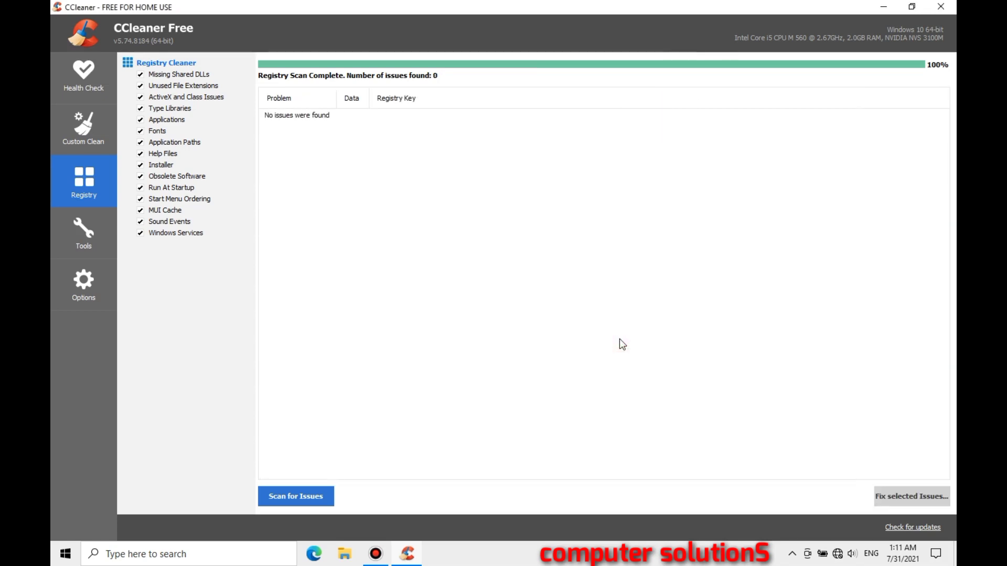
Uninstall Malwarebytes version 3.8.3.2965 through CCleaner's uninstall tool and acknowledge its removal.
left_click(92, 235)
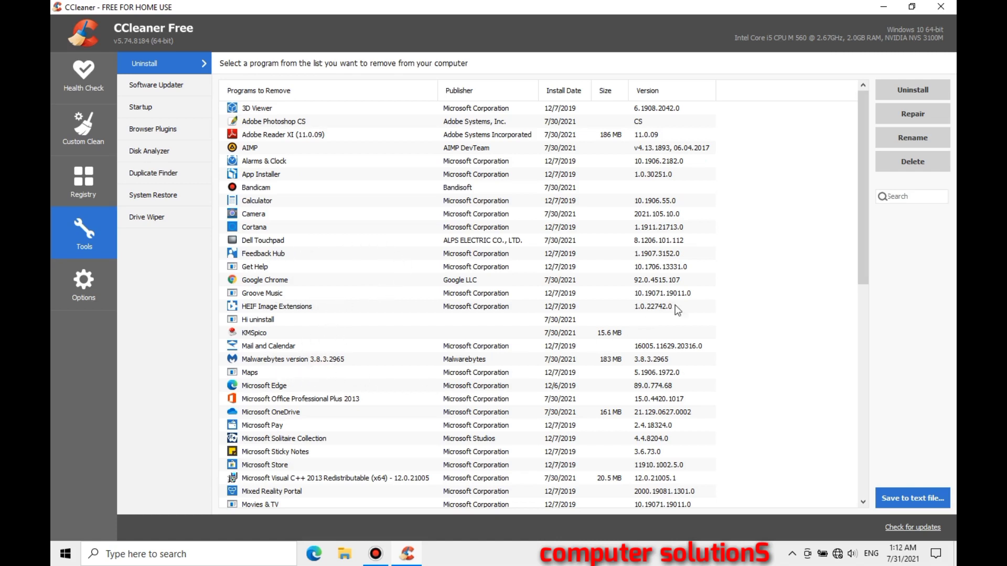
left_click_drag(864, 257, 867, 295)
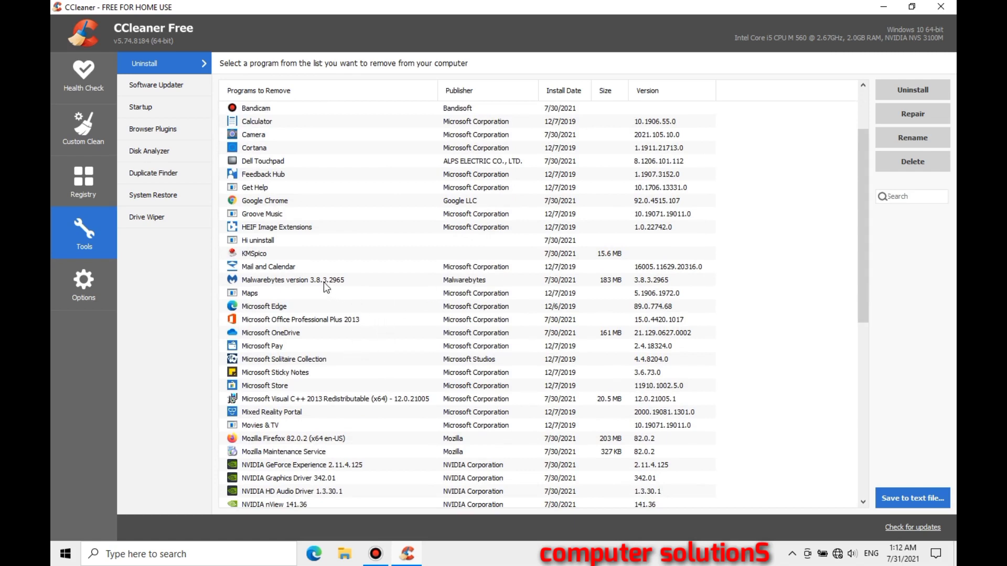
left_click(293, 281)
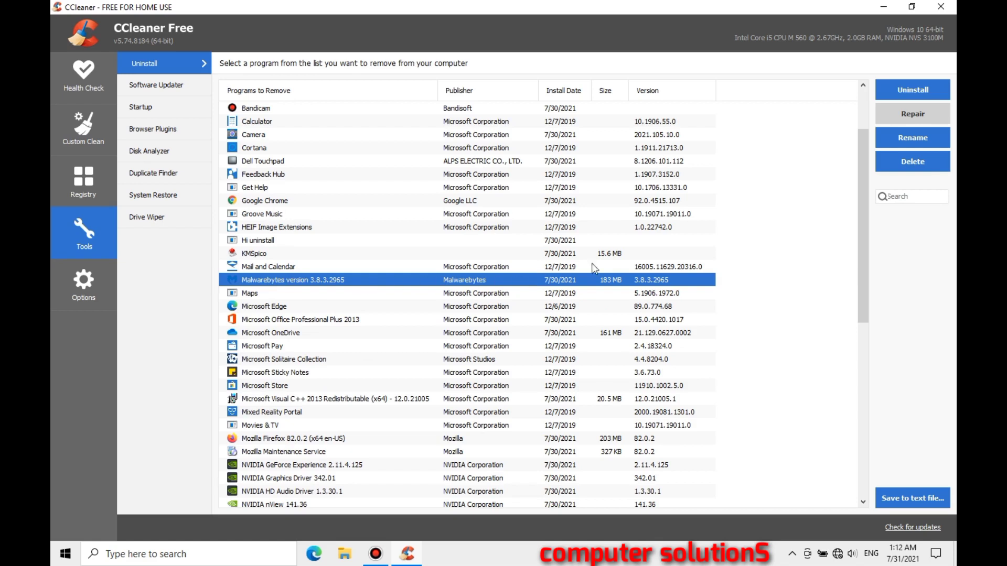
left_click(917, 95)
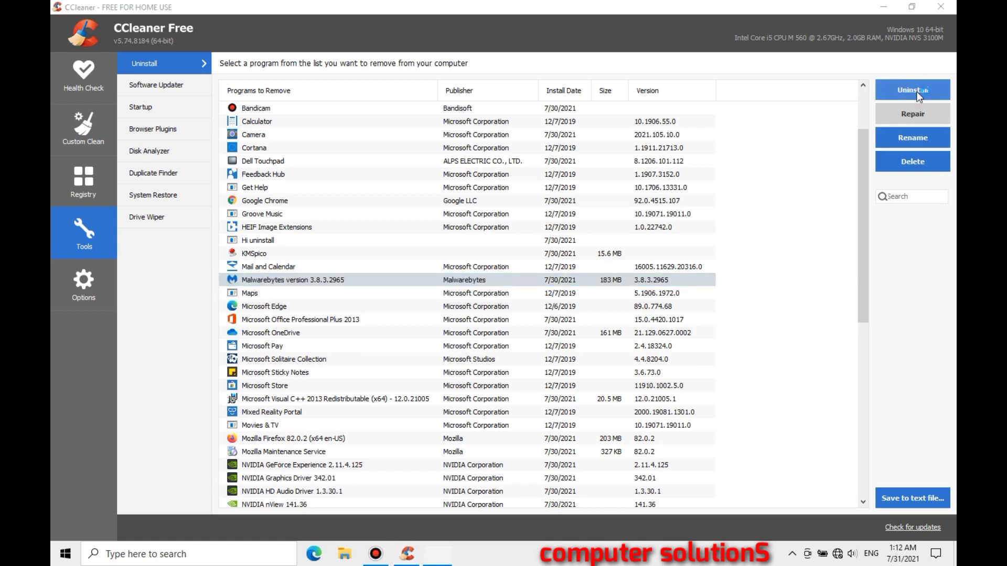
left_click(548, 320)
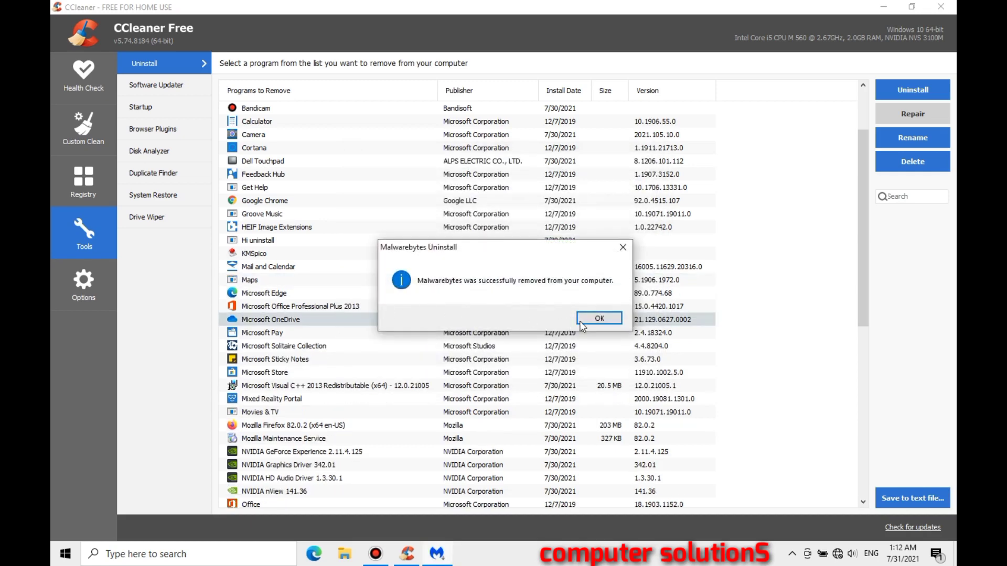
left_click(598, 318)
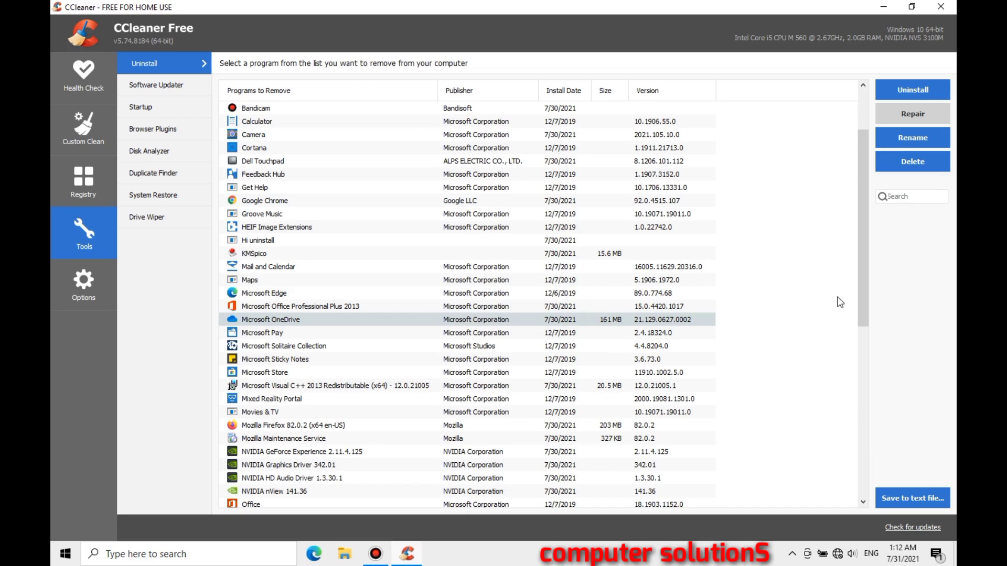
Look through the whole list of installed programs for other software to remove.
left_click_drag(865, 303, 882, 399)
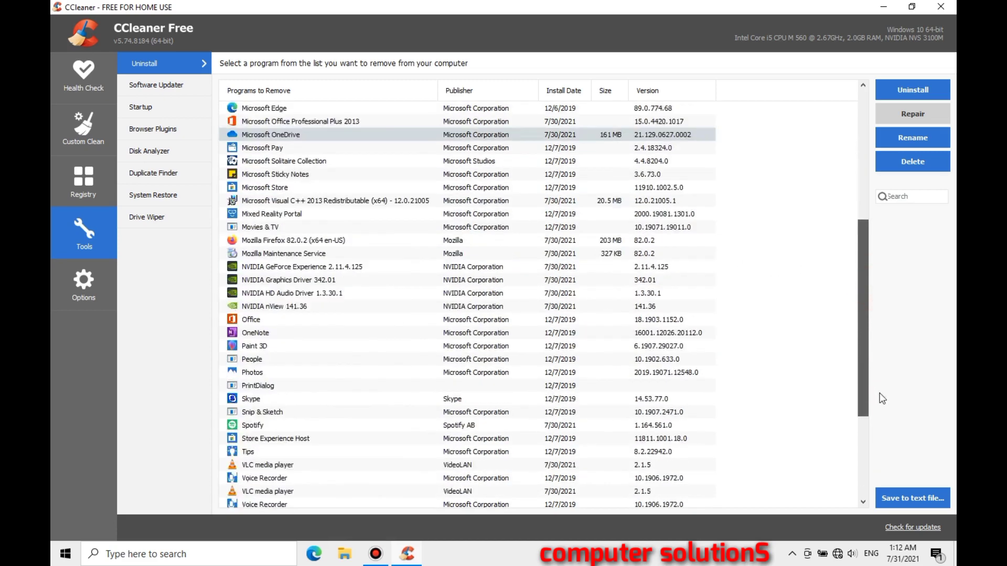
scroll(837, 342, "up", 5)
left_click_drag(859, 300, 845, 465)
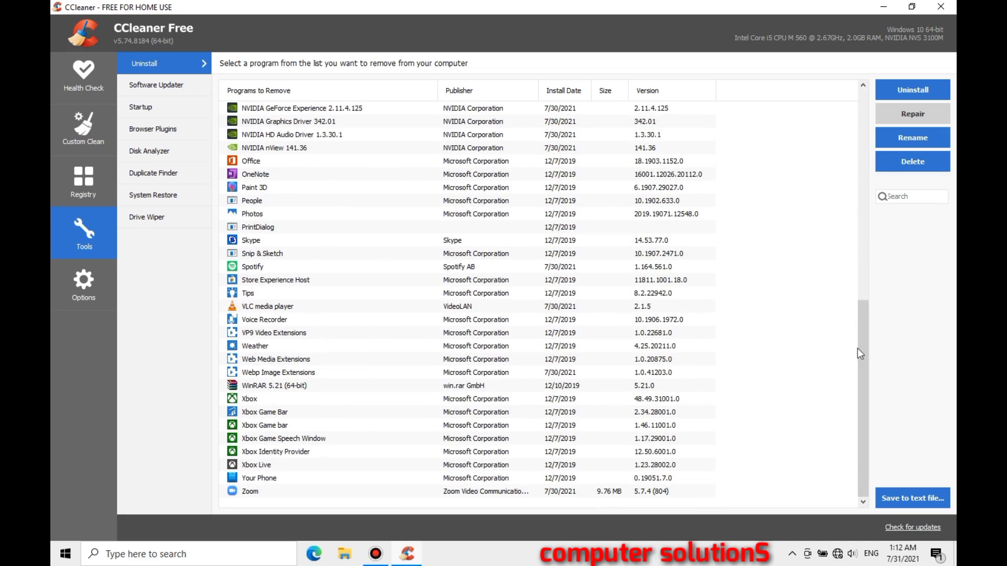
left_click_drag(858, 349, 859, 210)
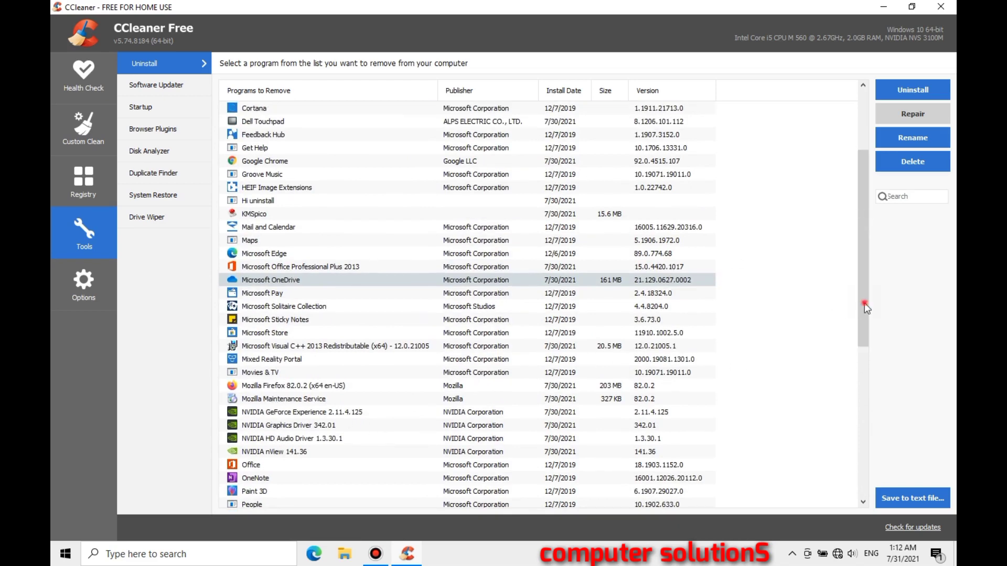
left_click_drag(865, 303, 859, 229)
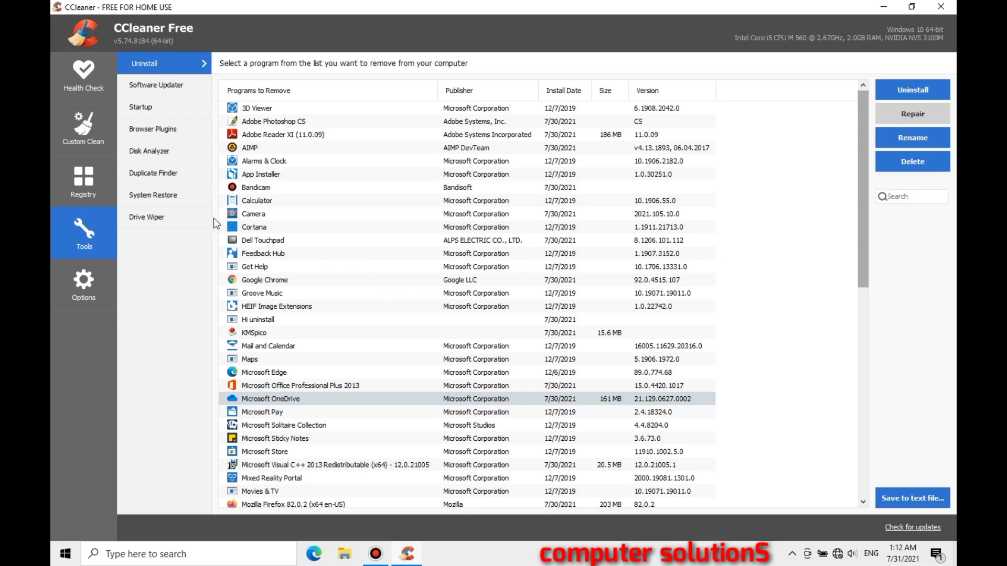
Disable the Google Update entry among the Windows startup programs and permanently delete it.
left_click(169, 104)
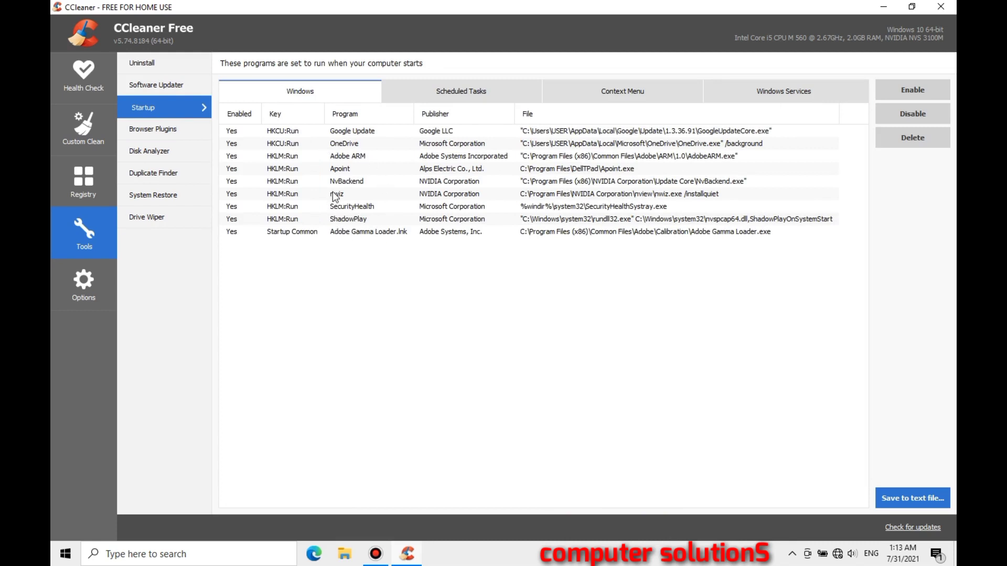
left_click(361, 133)
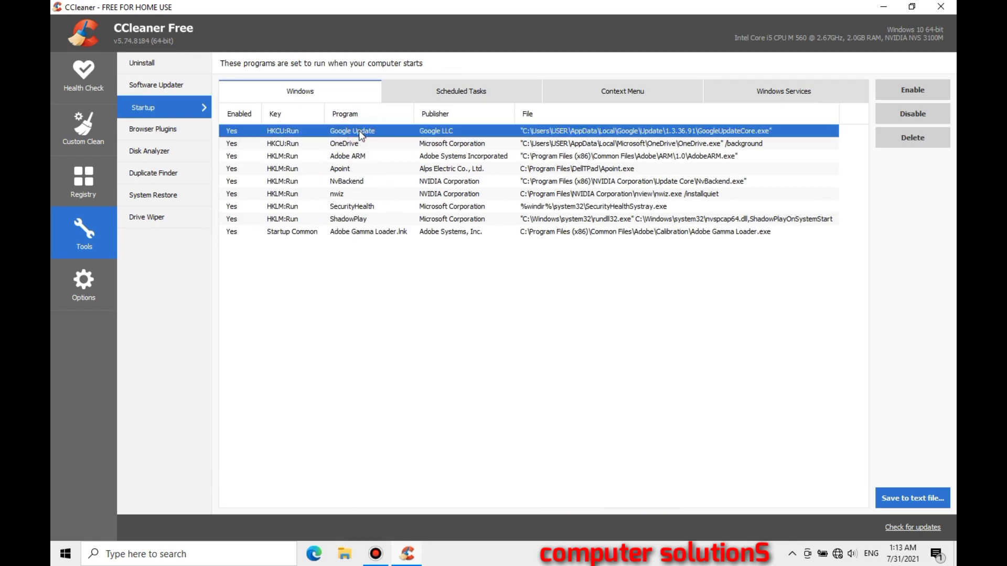
double_click(359, 130)
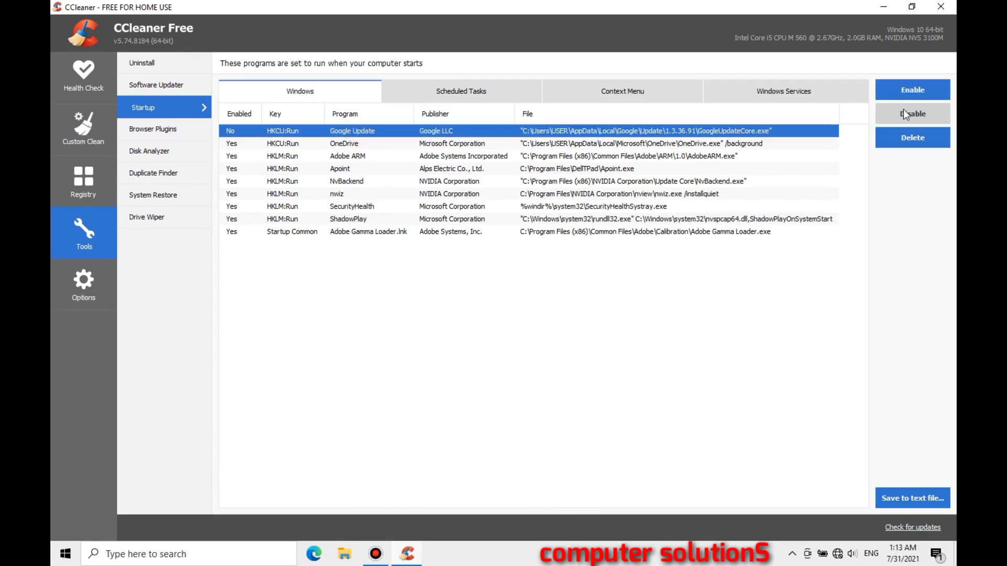
left_click(918, 137)
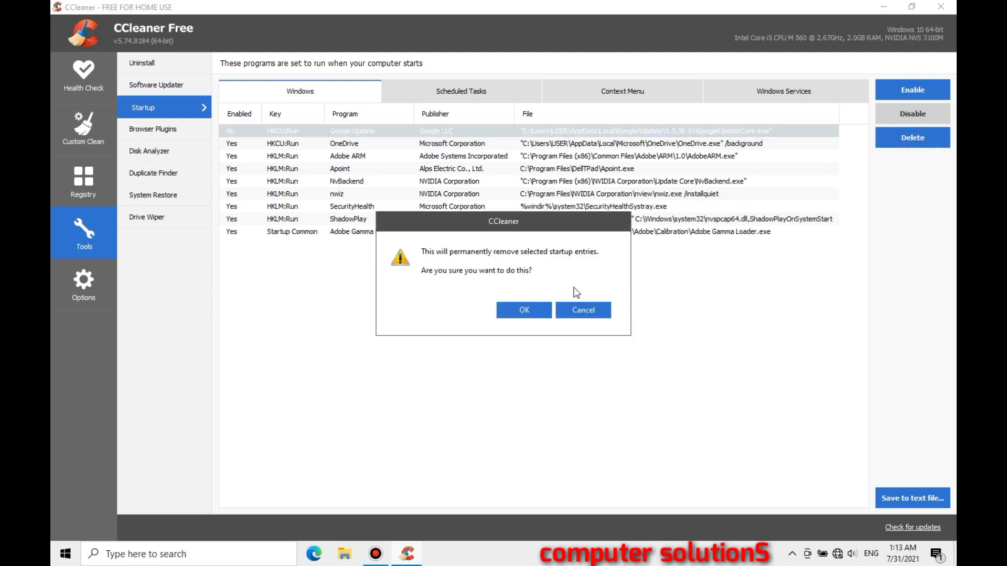
left_click(540, 310)
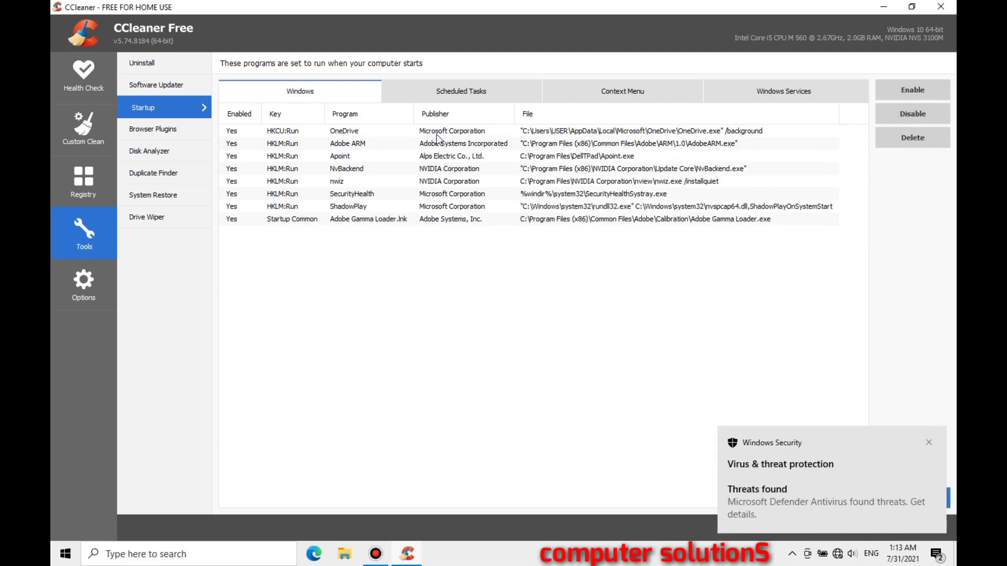
Disable the OneDrive startup entry and permanently delete it.
left_click(437, 134)
left_click(896, 113)
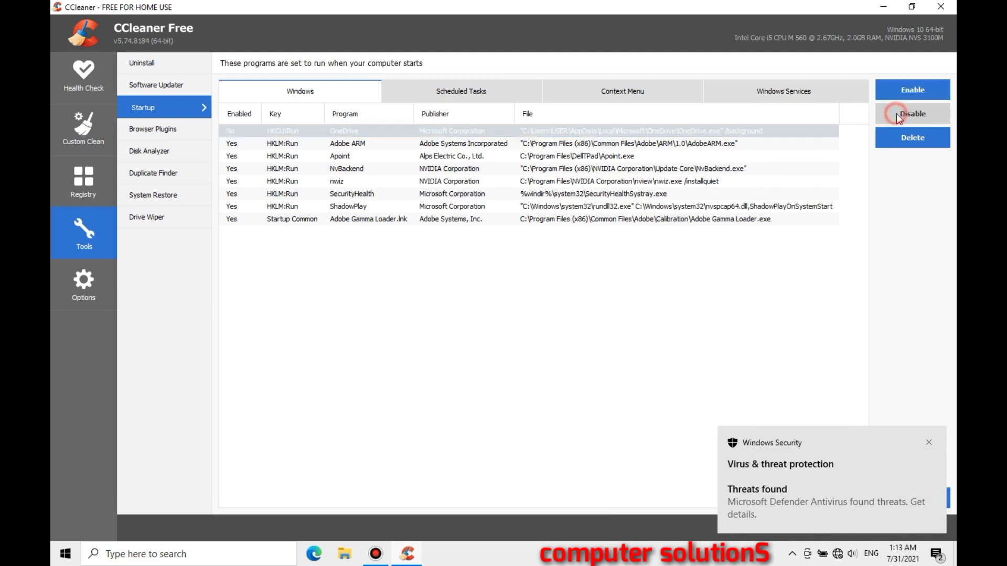
left_click(911, 138)
left_click(524, 309)
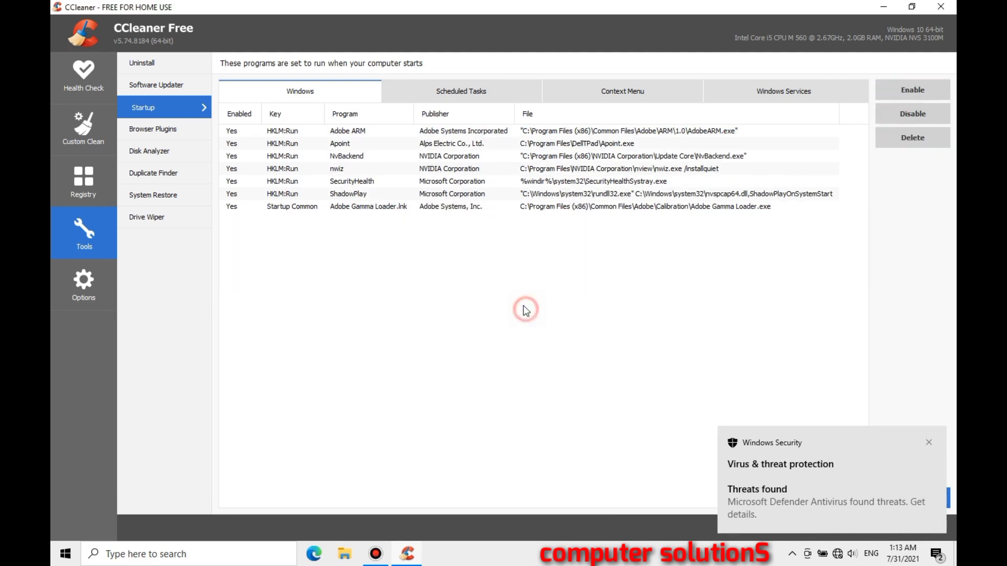
Disable the Adobe ARM startup entry and permanently delete it.
left_click(480, 133)
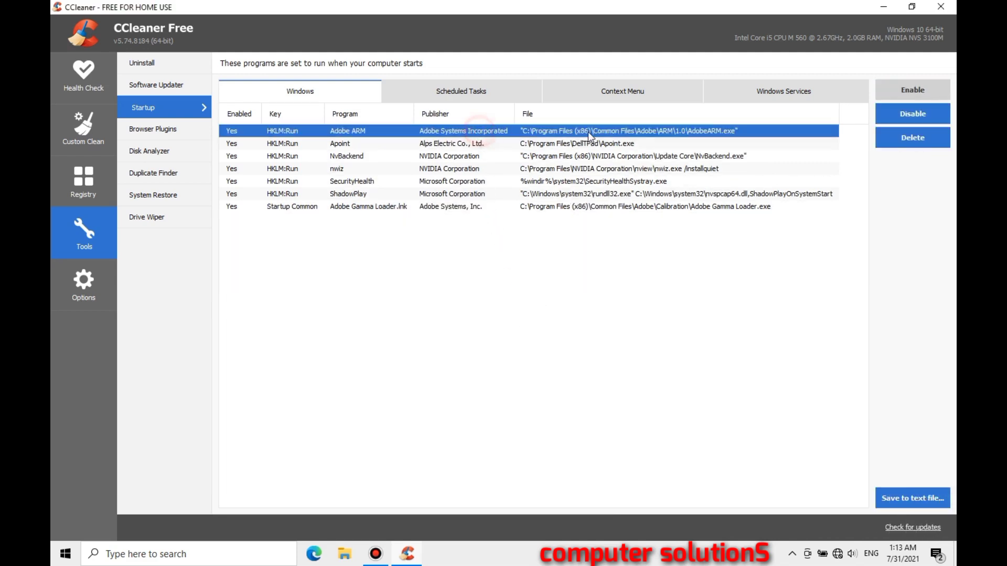
left_click(936, 114)
left_click(913, 139)
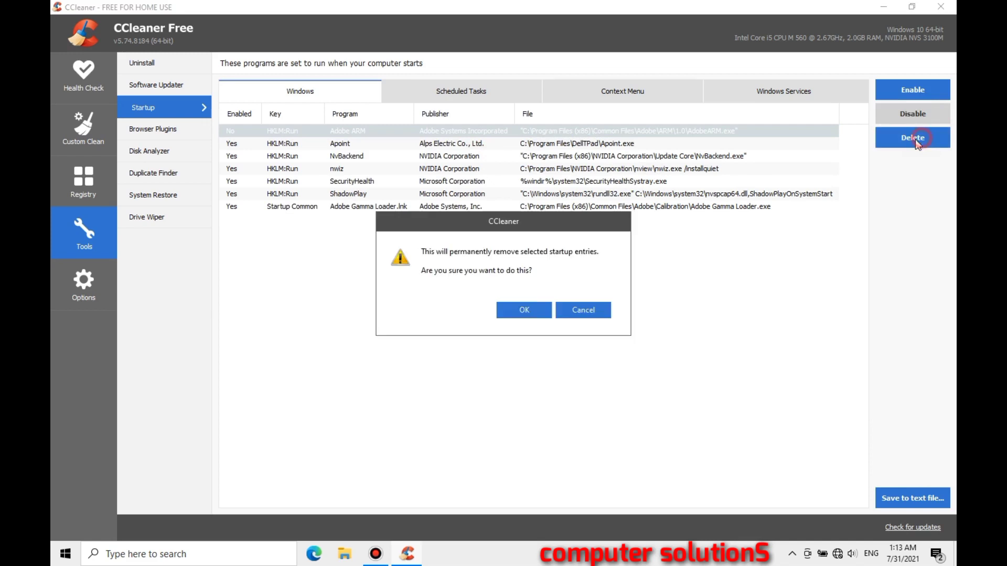
left_click(525, 309)
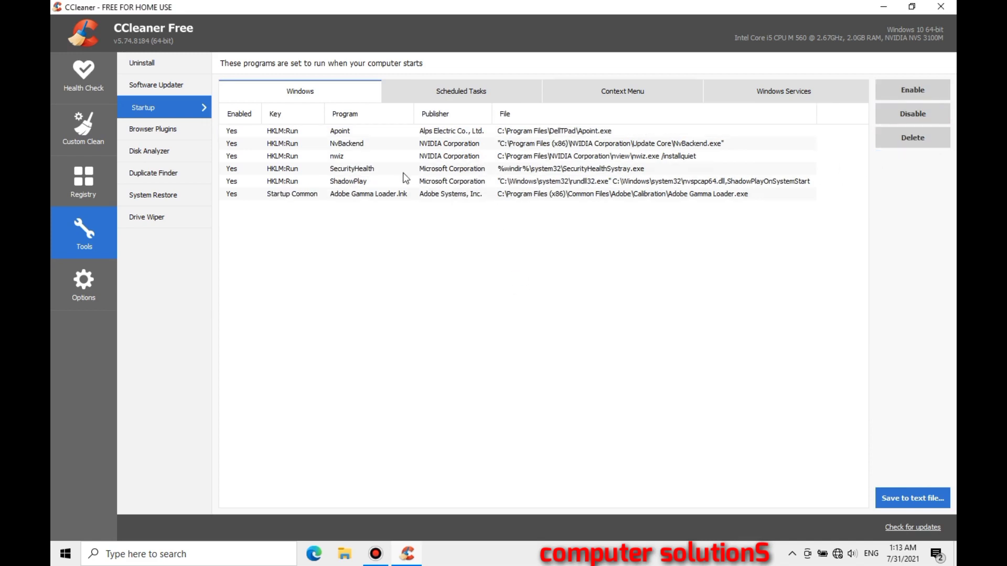
Disable the ShadowPlay startup entry and permanently delete it.
left_click(340, 157)
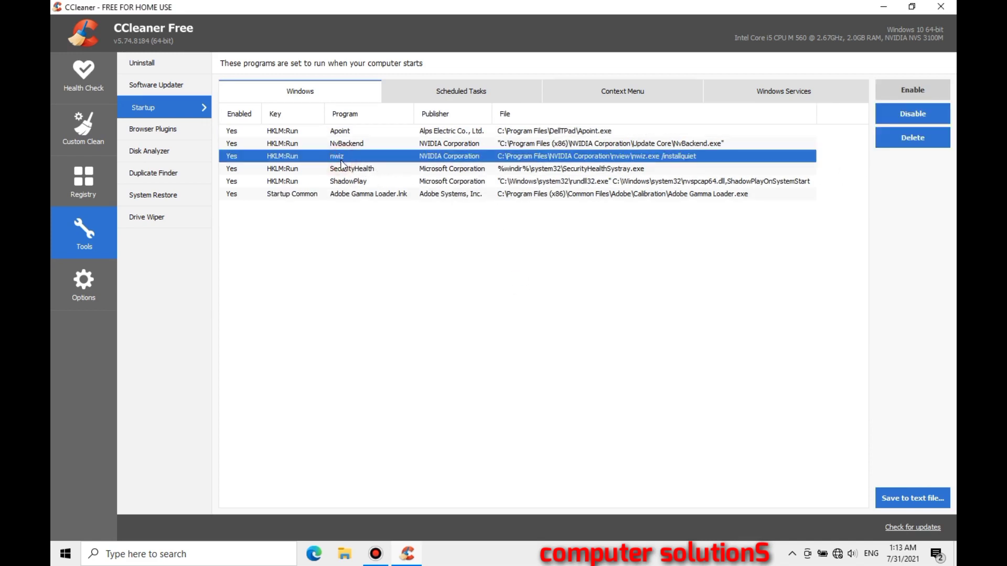
left_click(353, 184)
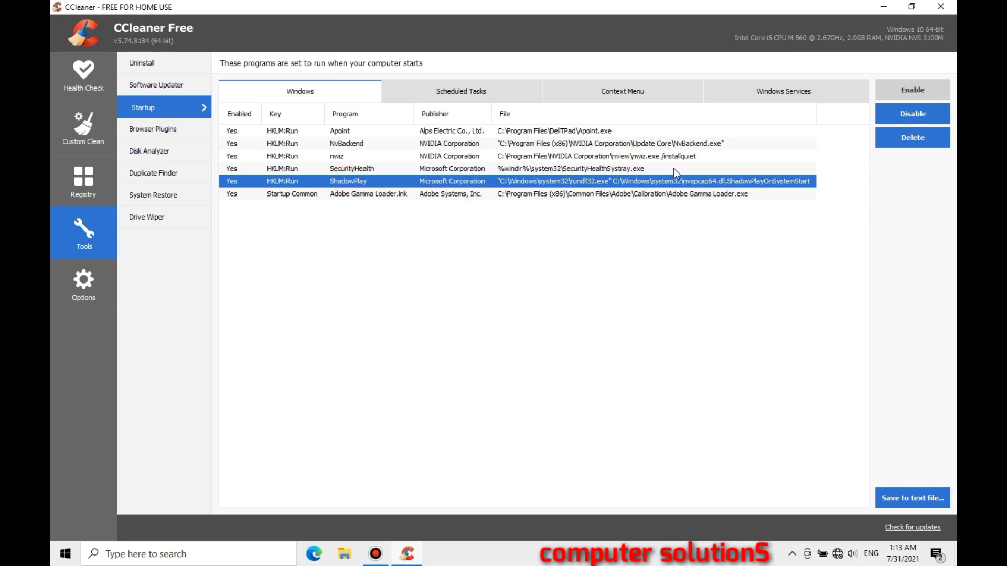
left_click(902, 113)
left_click(913, 138)
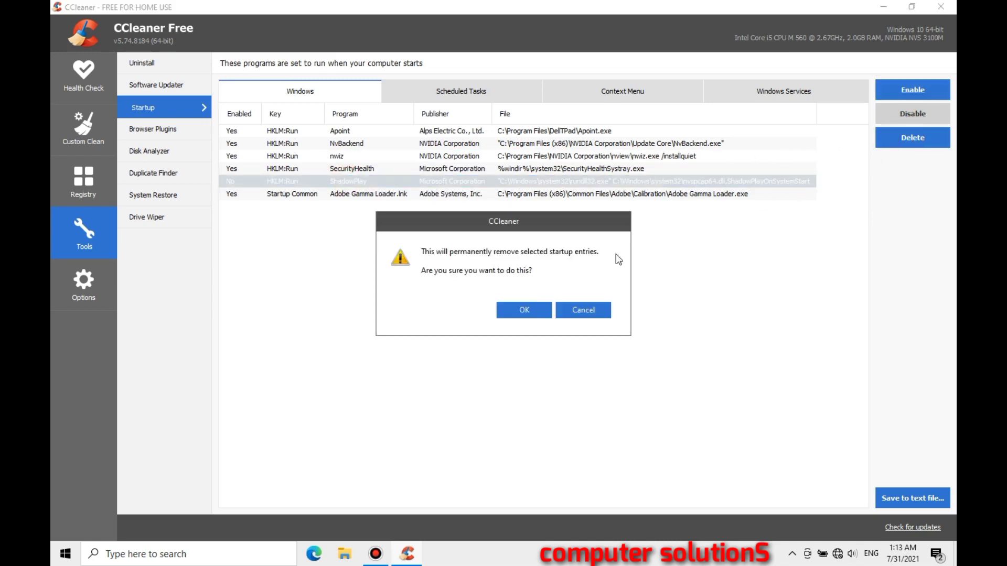
left_click(529, 310)
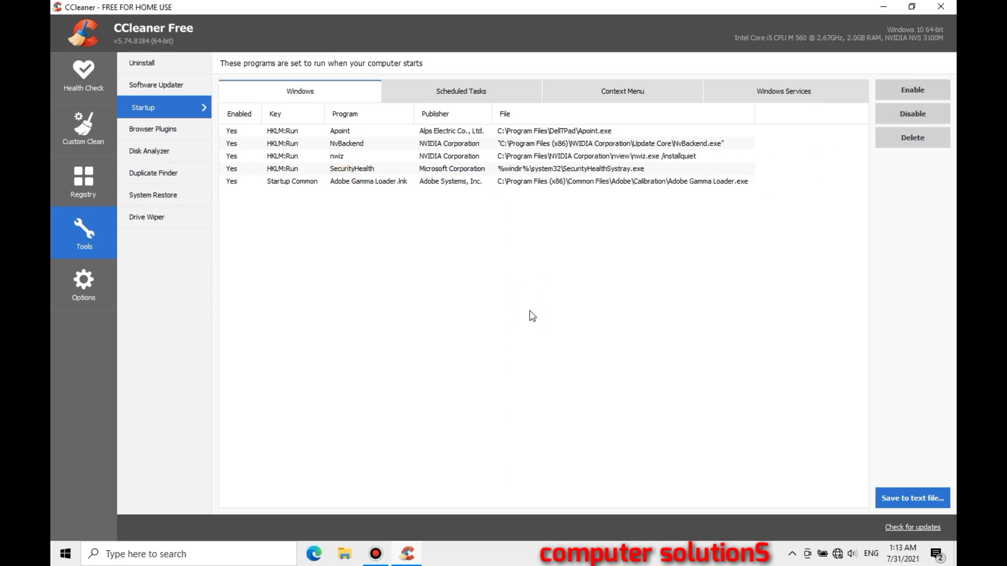
left_click(357, 182)
left_click(430, 132)
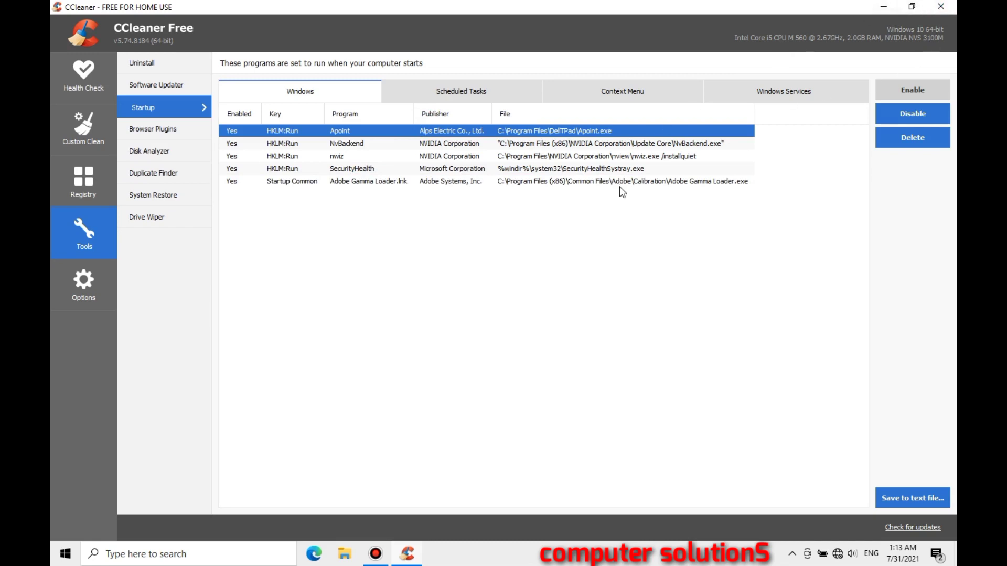
left_click(591, 255)
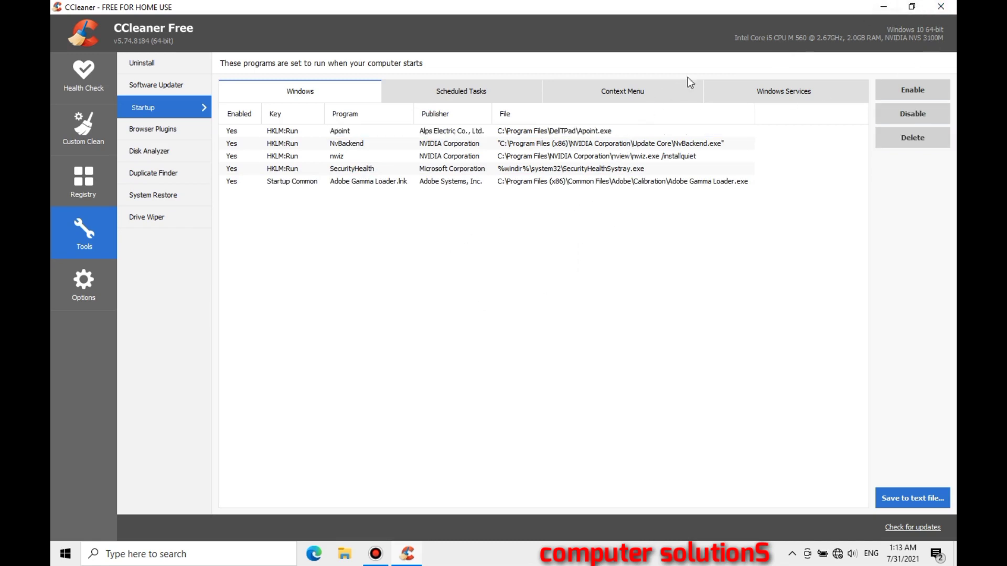
Analyze disk usage by pictures, music, documents and video with the Disk Analyzer, and close CCleaner.
left_click(163, 154)
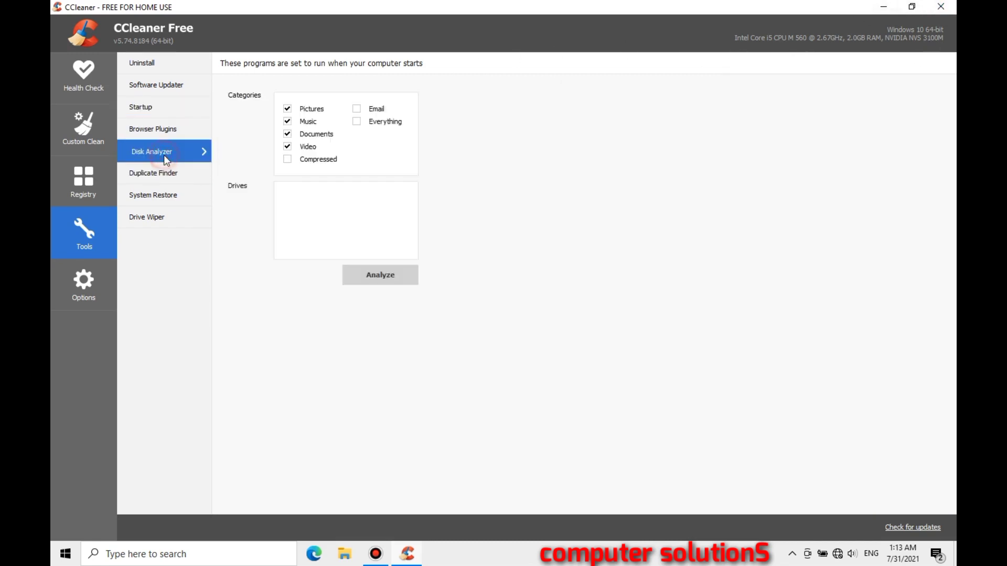
left_click(394, 275)
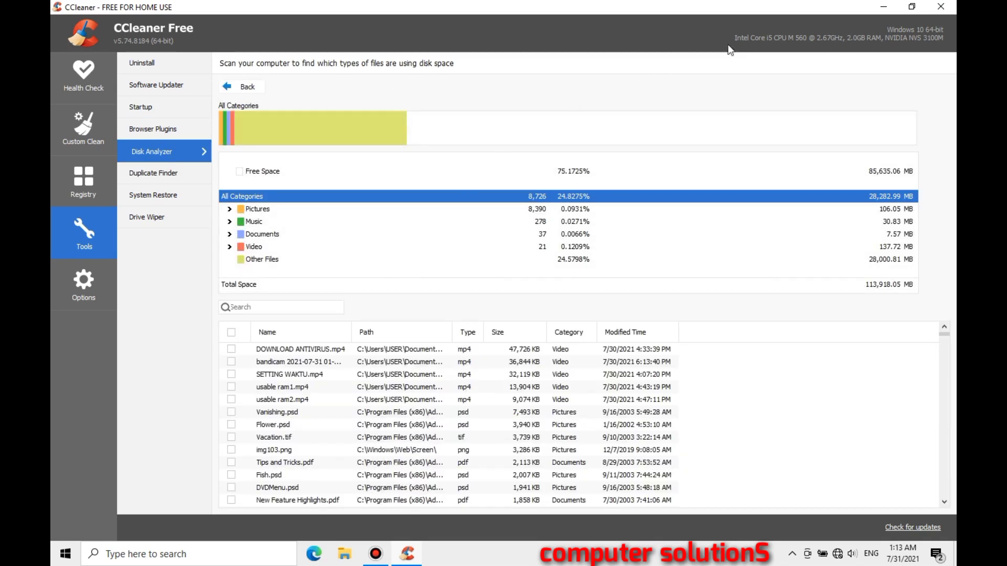
left_click(929, 9)
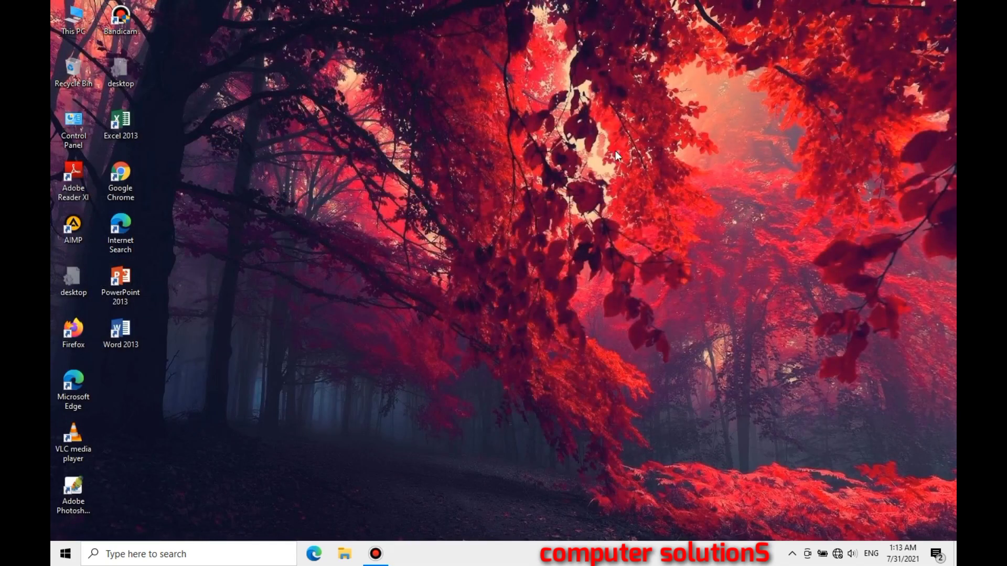
Launch the Malwarebytes installer from the mb3-setup-consumer-MALWAREBYTES archive in Downloads, and close the archive and folder windows.
left_click(344, 553)
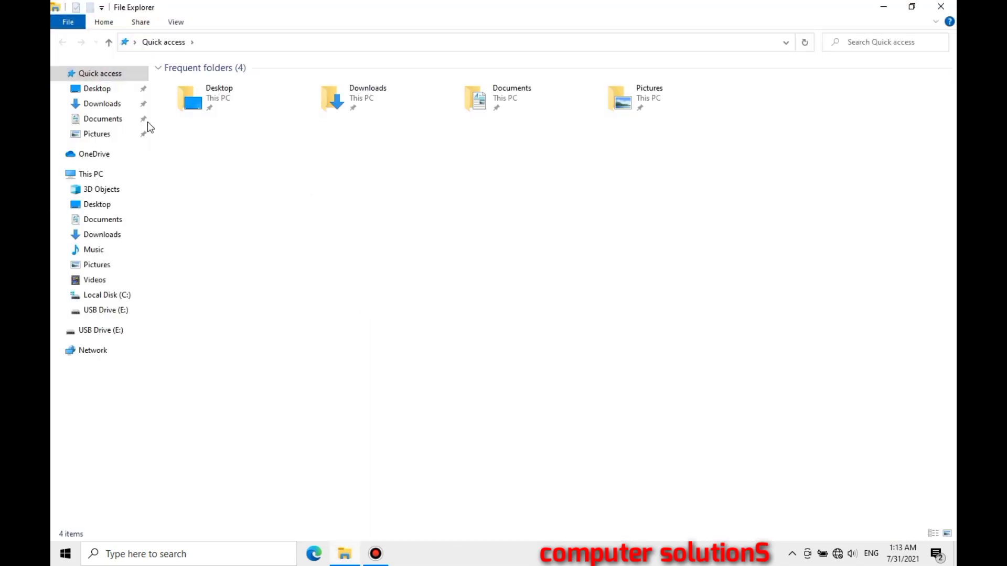
left_click(118, 110)
left_click(220, 95)
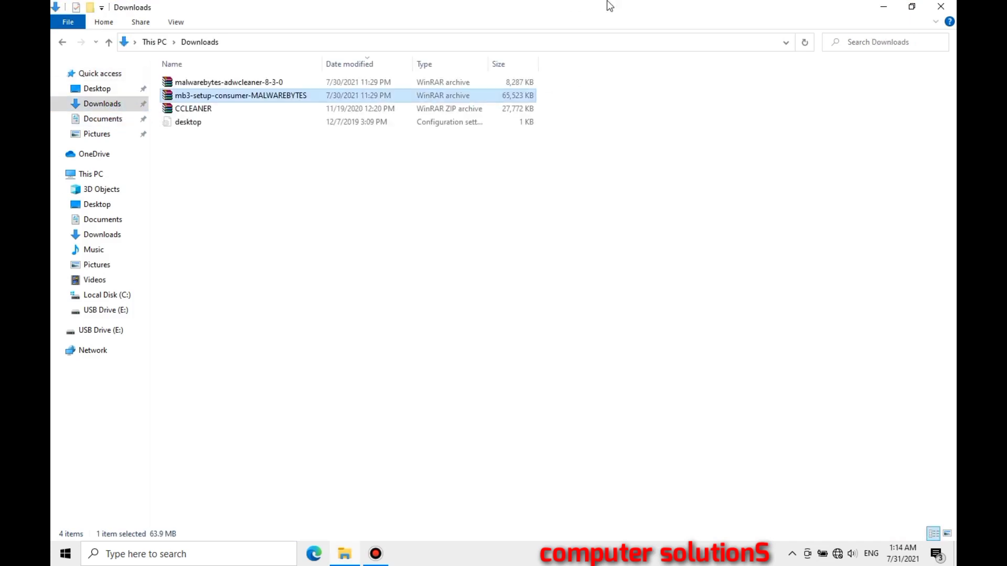
mouse_move(471, 2)
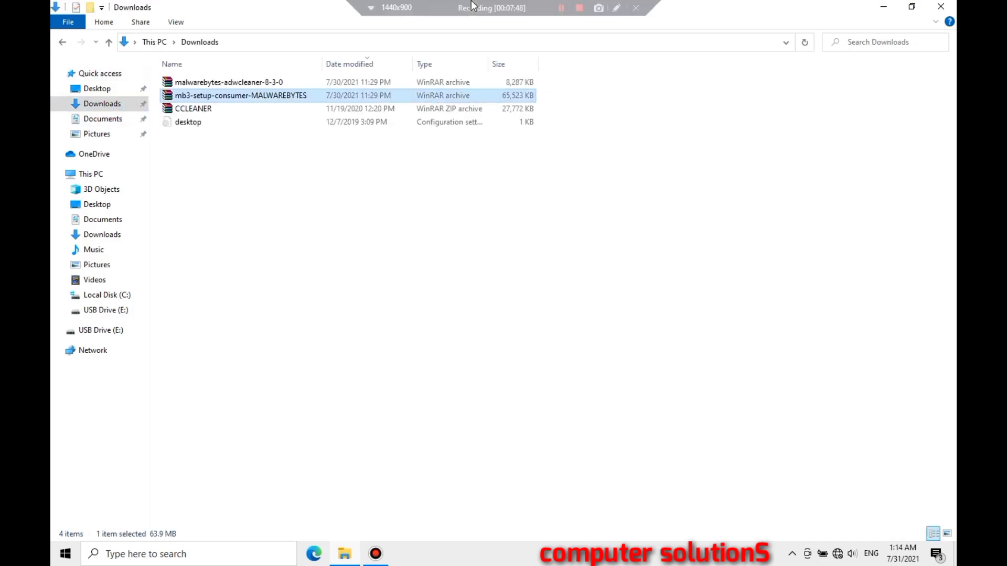
left_click(236, 97)
double_click(236, 97)
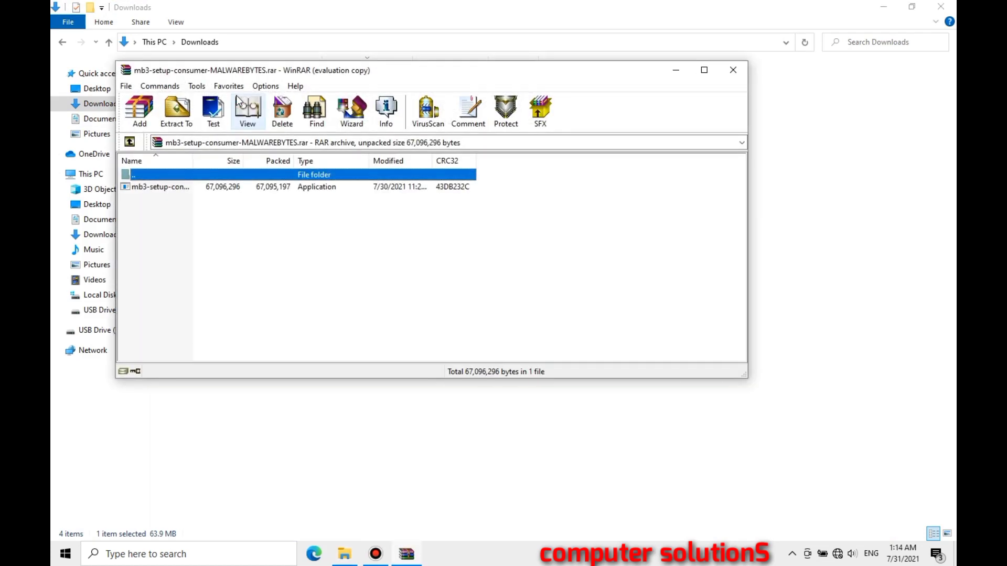
double_click(150, 187)
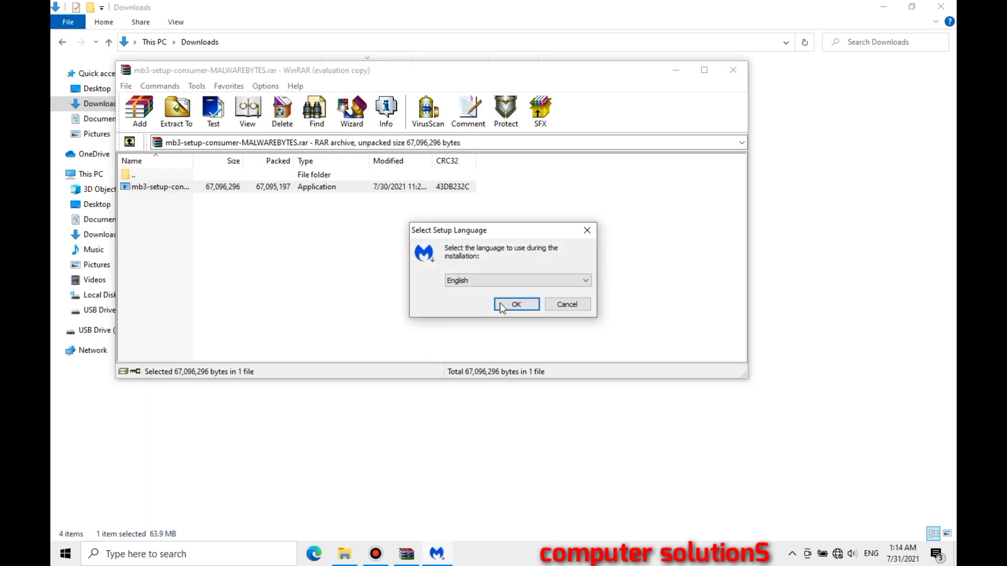
left_click(732, 70)
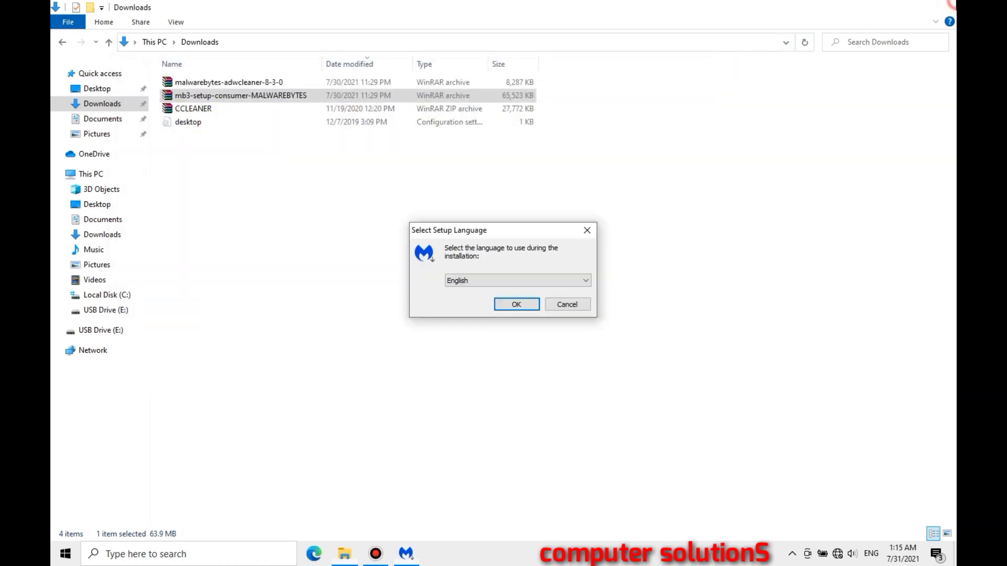
left_click(941, 7)
Install Malwarebytes in English for a Personal Computer, agreeing to the license terms, and finish the setup.
left_click(516, 304)
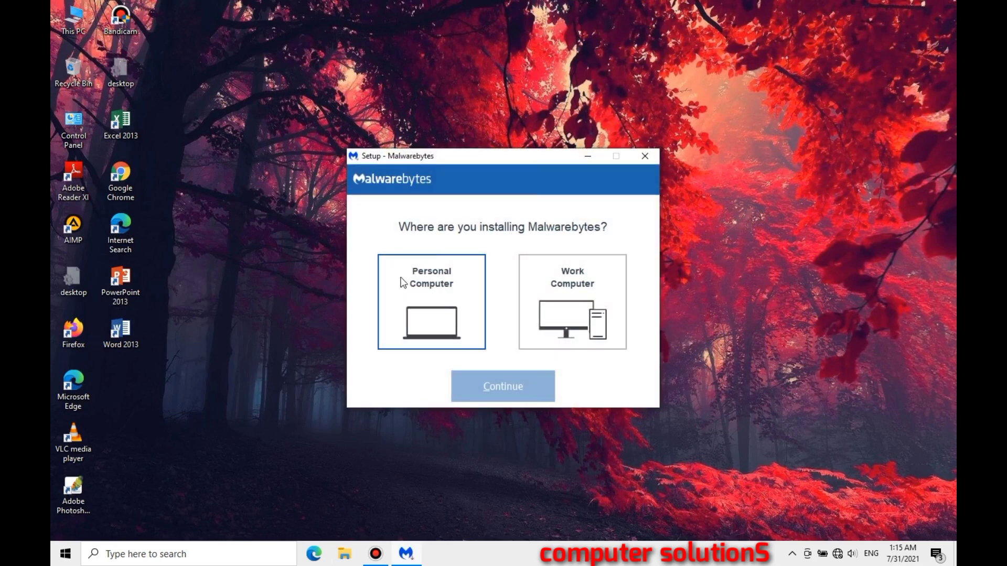
left_click(443, 296)
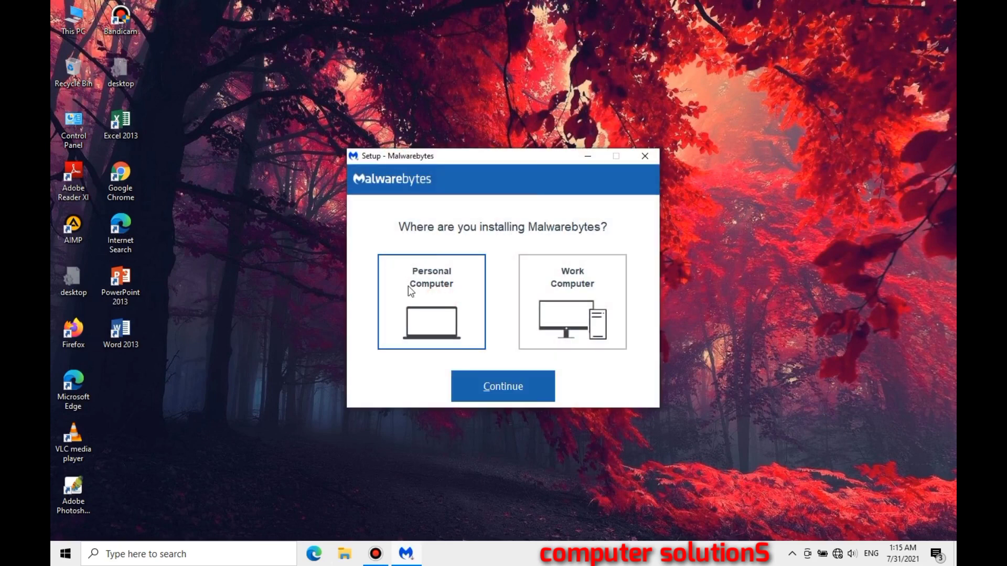
left_click(502, 388)
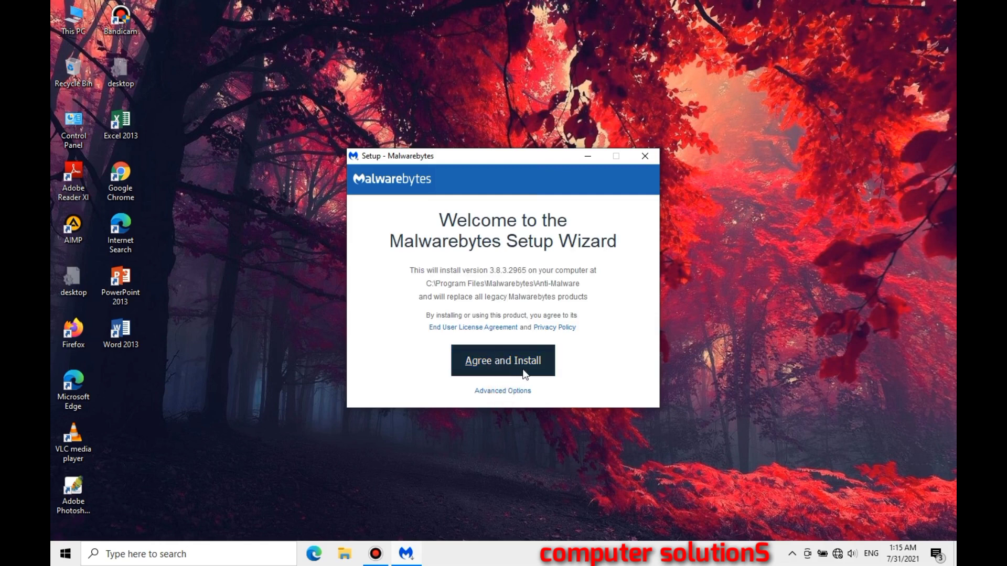
left_click(524, 374)
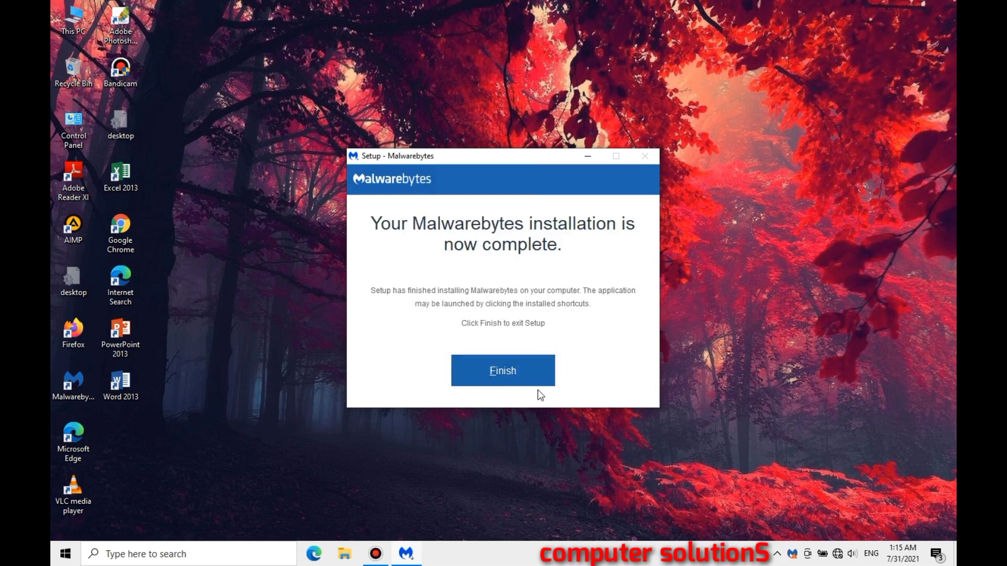
left_click(519, 373)
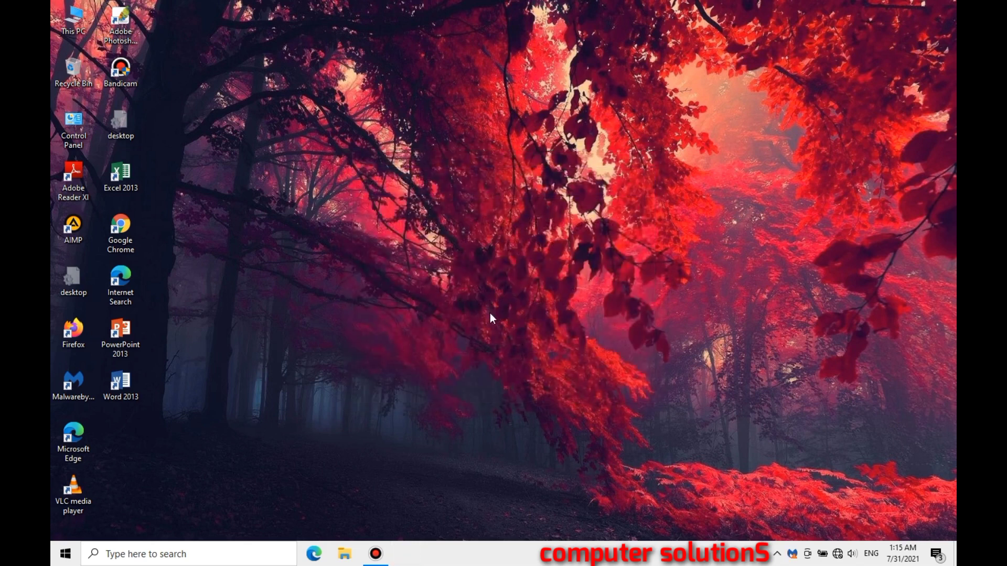
right_click(511, 343)
left_click(559, 382)
right_click(482, 331)
left_click(502, 366)
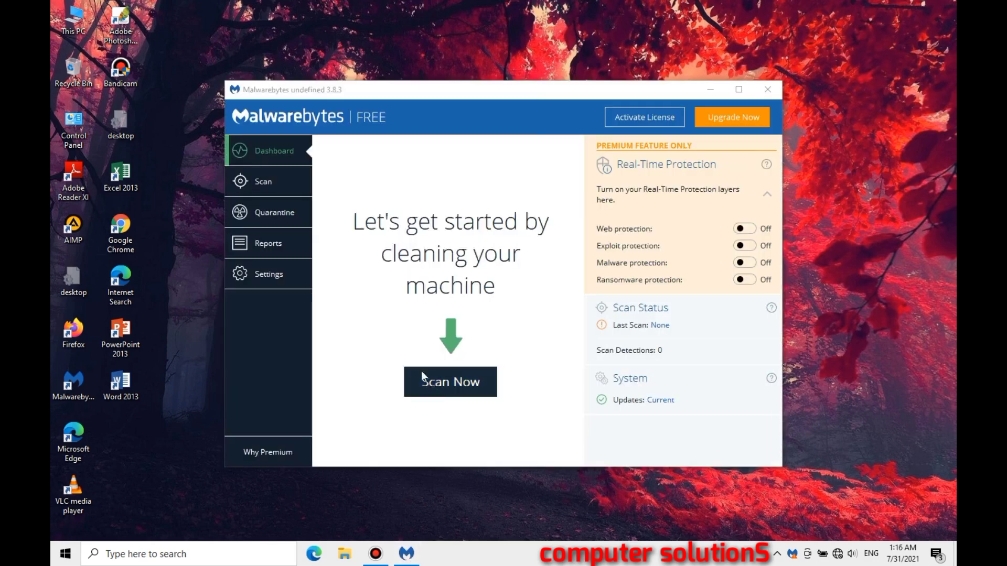
Maximize the Malwarebytes window and run a full threat scan of the computer.
left_click(739, 89)
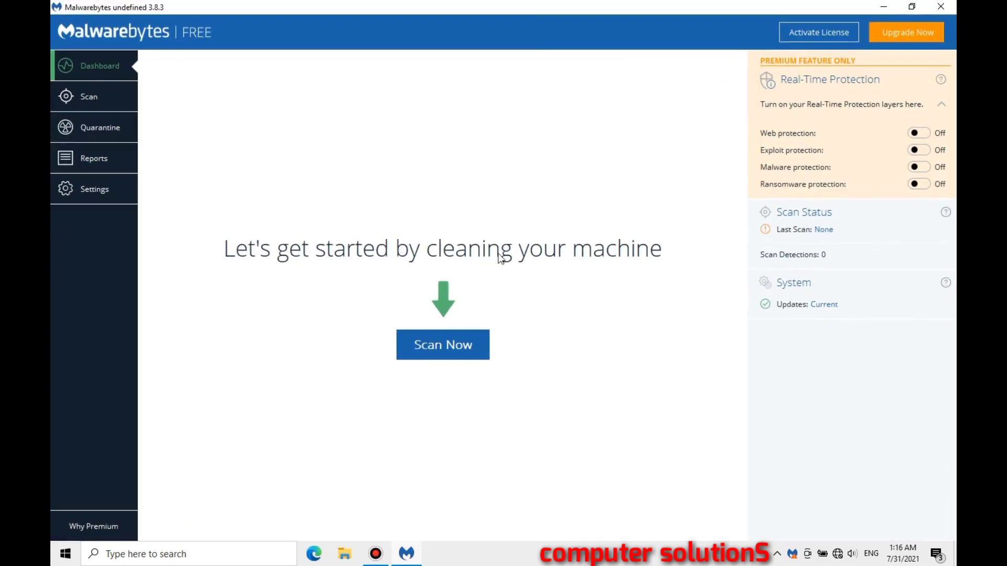
left_click(442, 346)
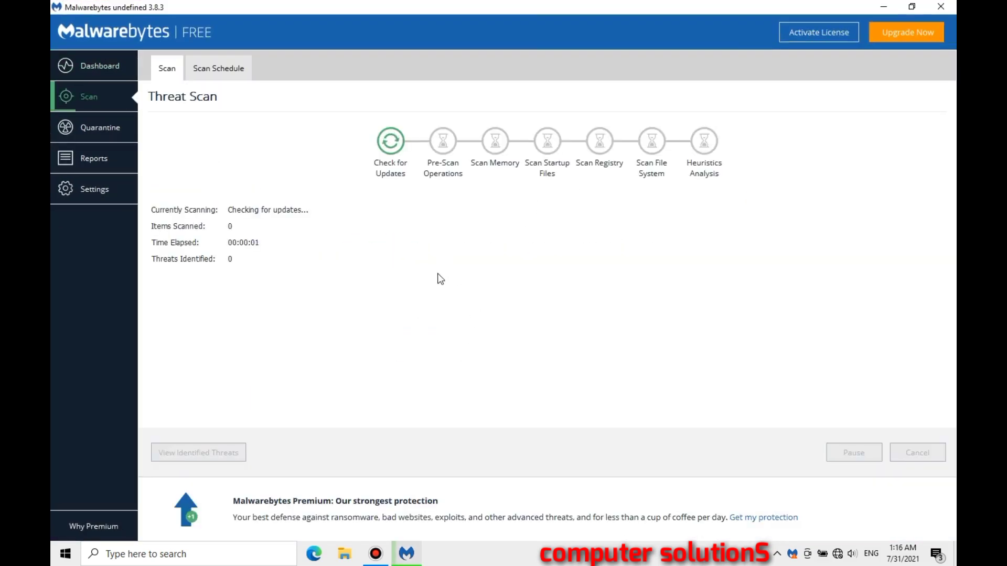
mouse_move(490, 5)
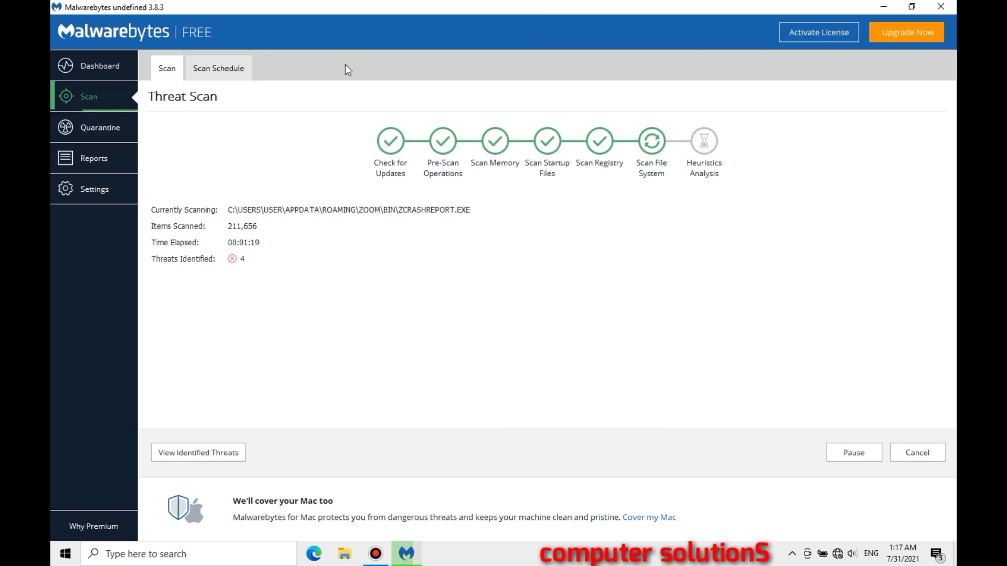
mouse_move(504, 6)
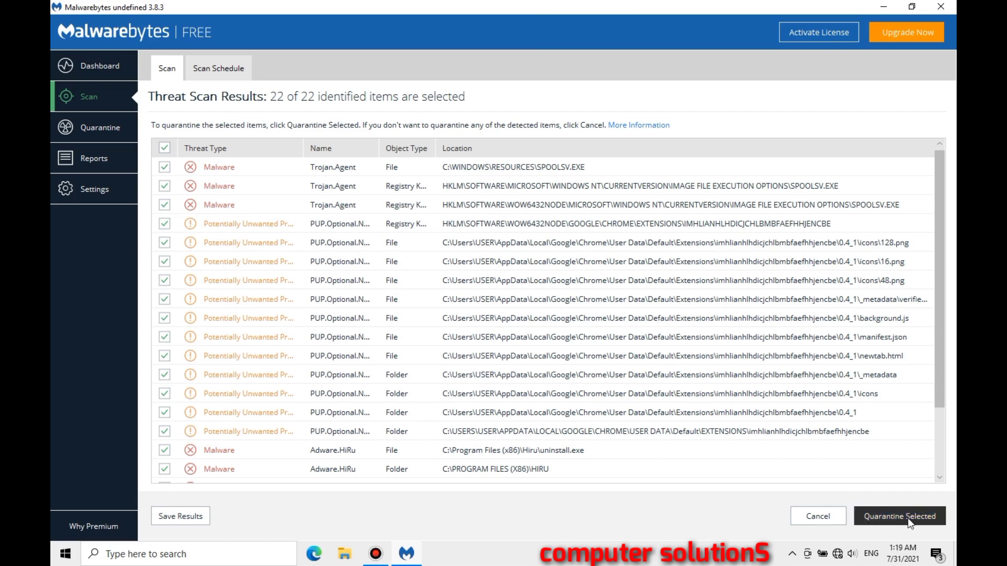
Select all identified items in the threat scan results and quarantine them.
left_click(162, 149)
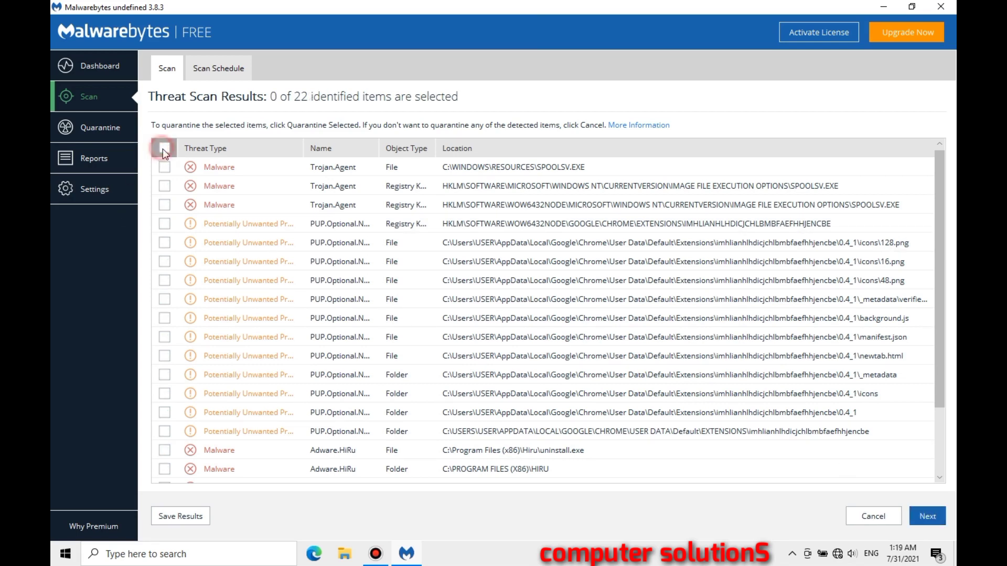
left_click(163, 149)
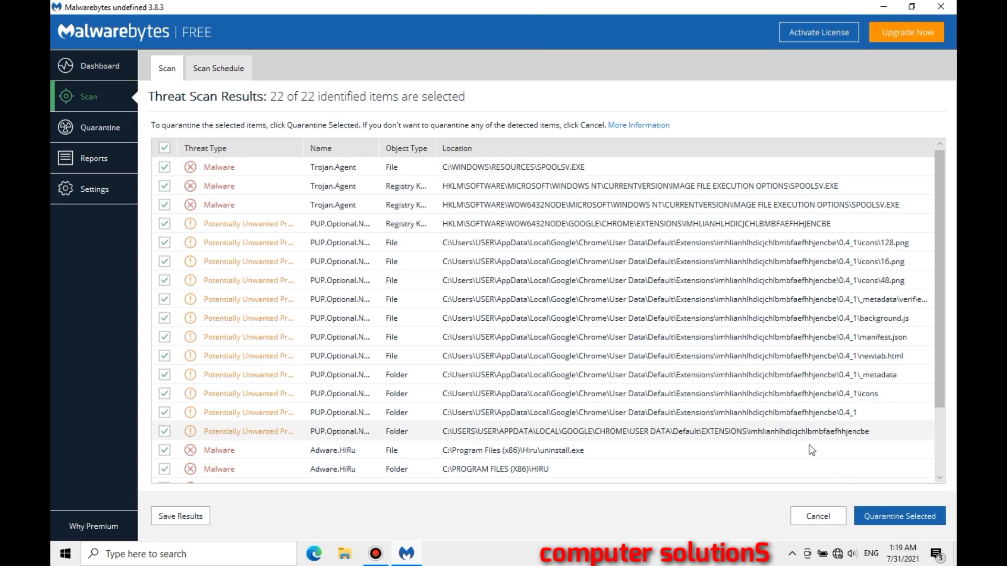
left_click(890, 516)
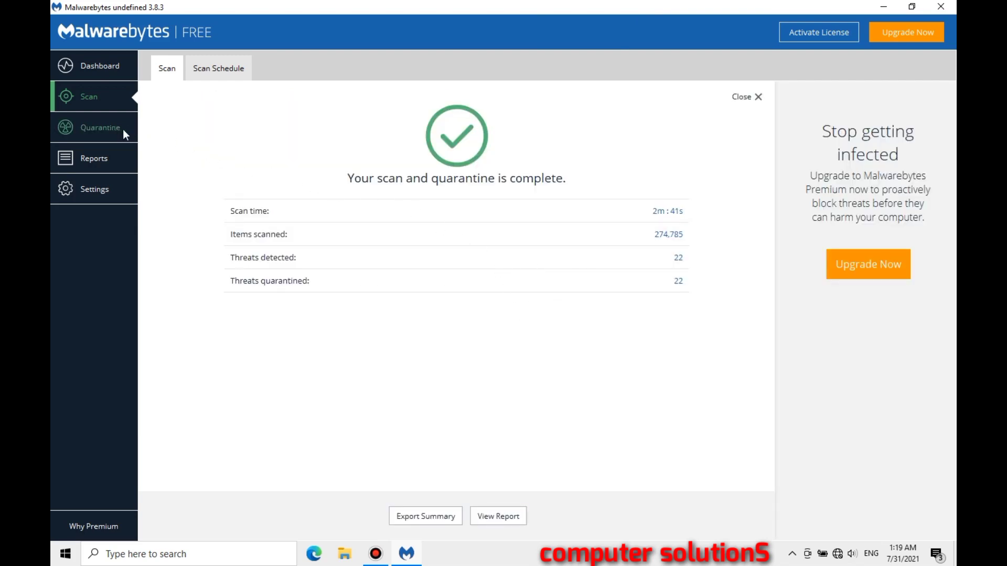
Permanently delete all items from the Malwarebytes quarantine, close the program and refresh the desktop.
left_click(107, 128)
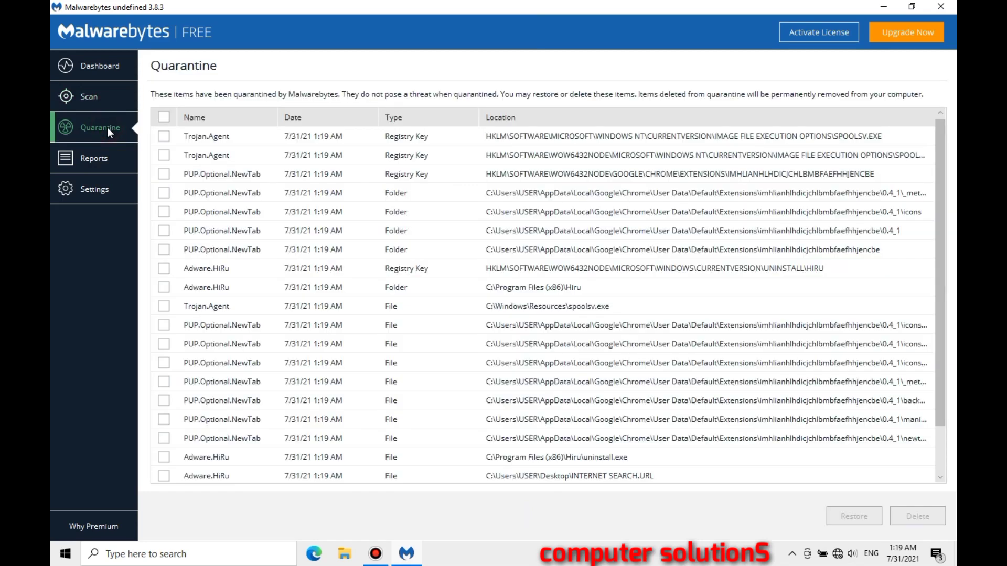
left_click(164, 117)
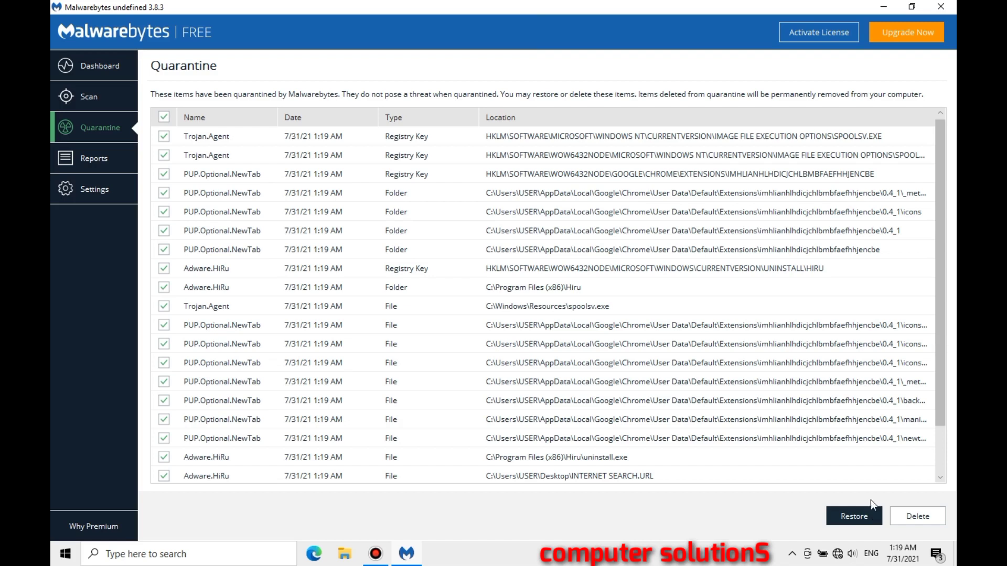
left_click(932, 518)
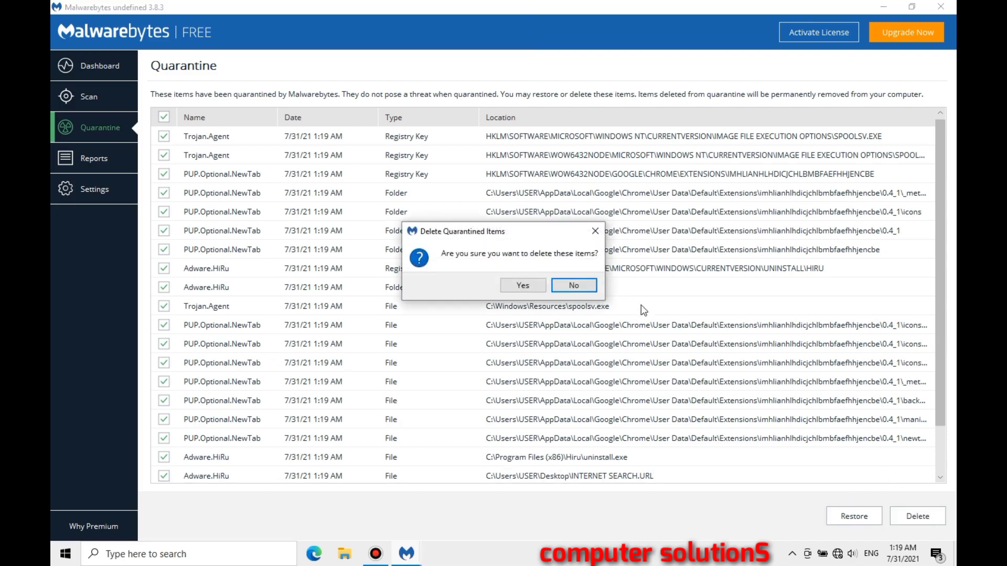
left_click(532, 287)
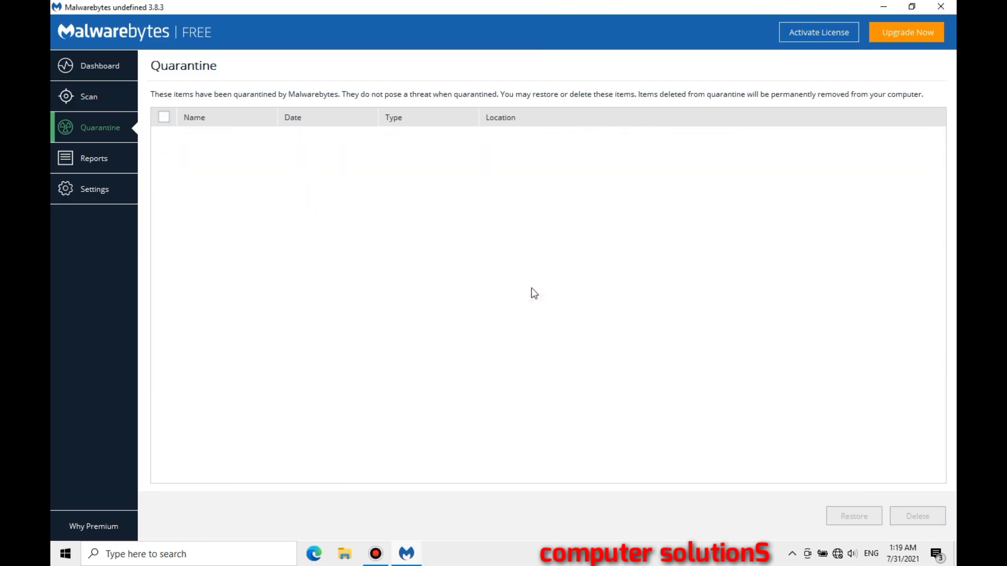
left_click(939, 7)
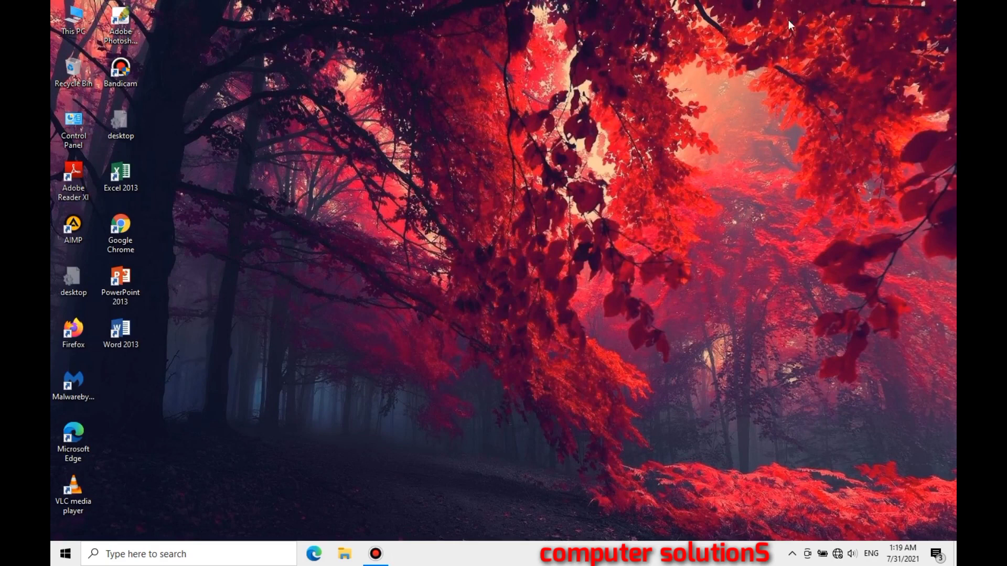
right_click(605, 101)
left_click(634, 139)
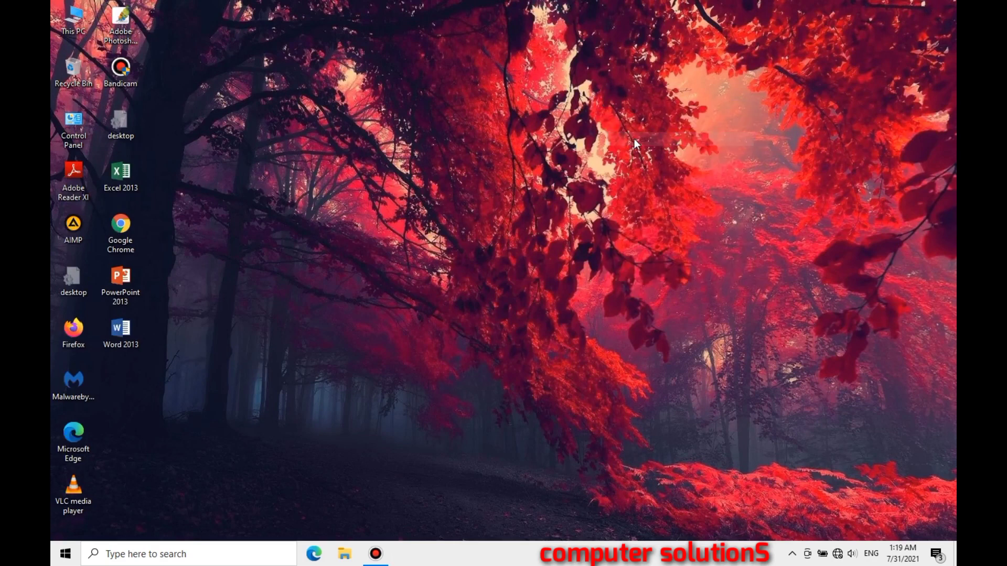
Launch AdwCleaner from the malwarebytes-adwcleaner-8-3-0 archive in Downloads, and close the archive and folder windows.
left_click(345, 557)
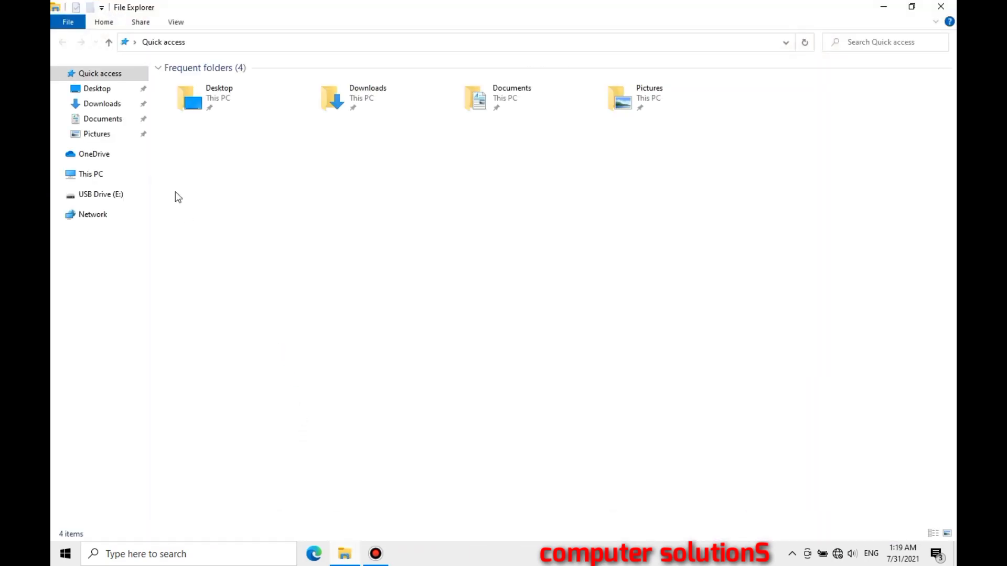
left_click(120, 112)
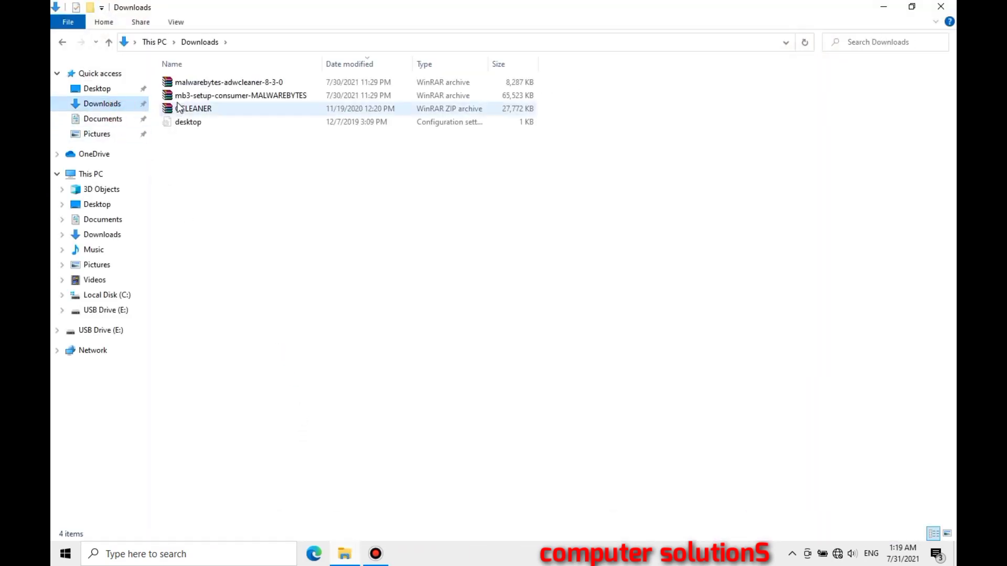
left_click(236, 83)
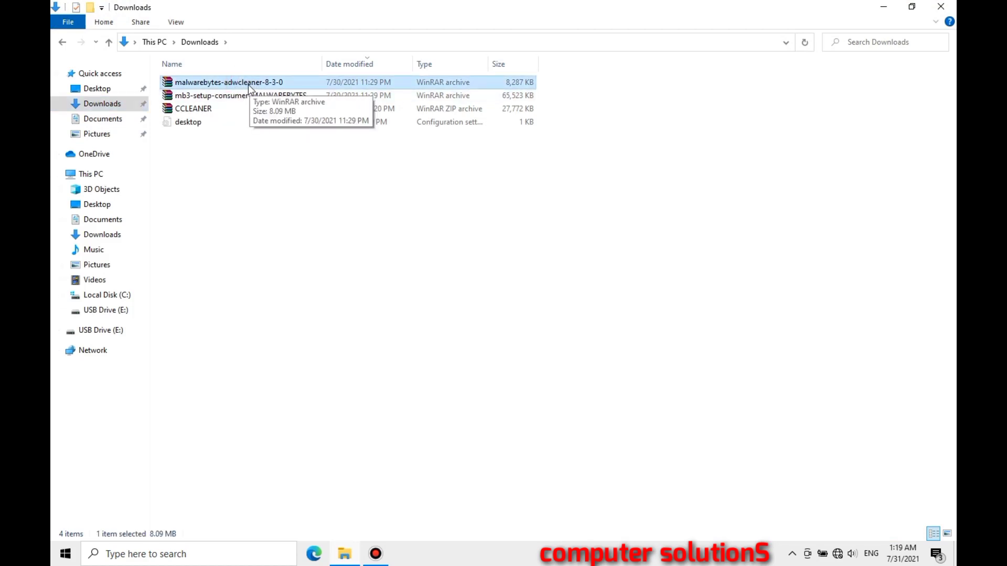
double_click(248, 84)
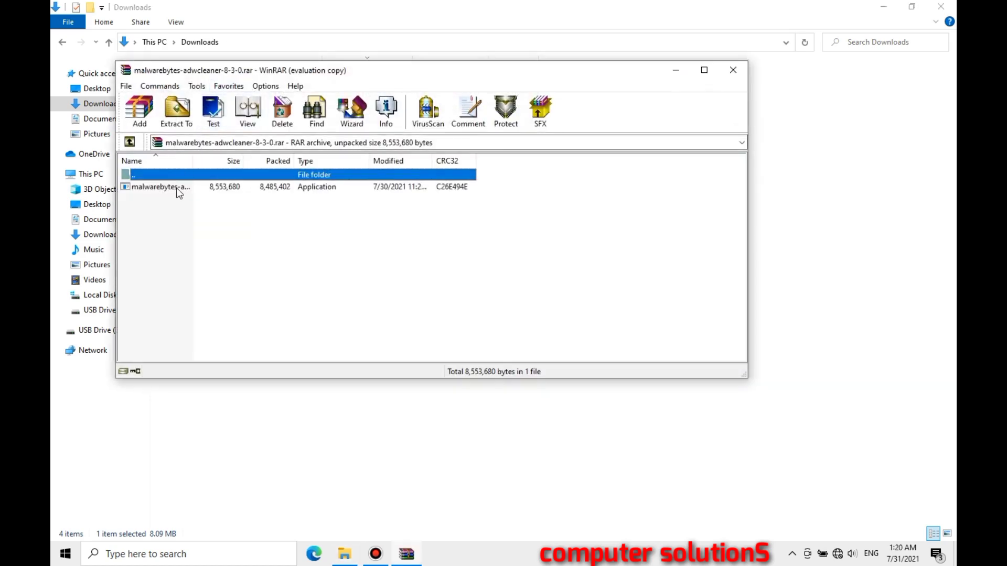
left_click(177, 190)
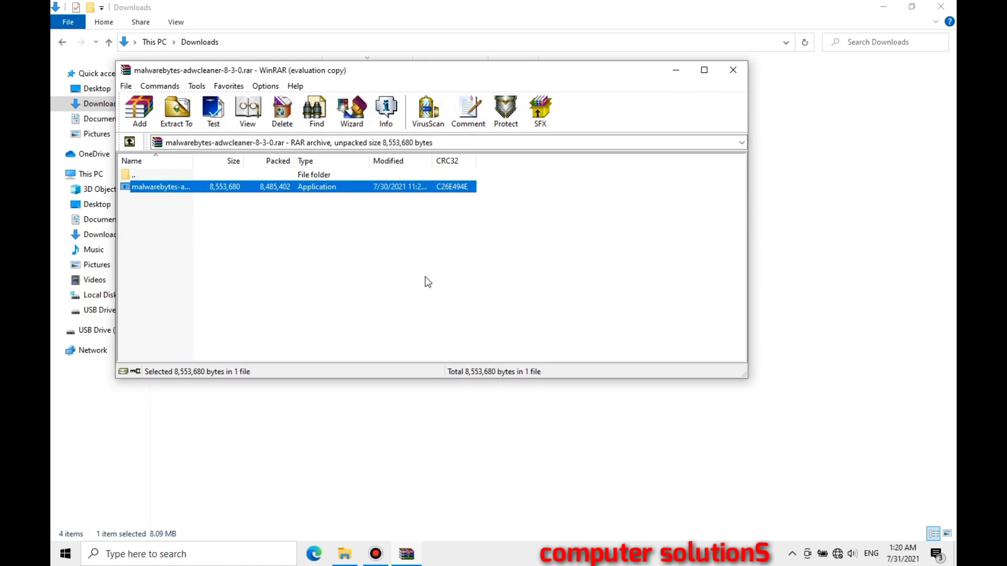
mouse_move(516, 5)
key("Return")
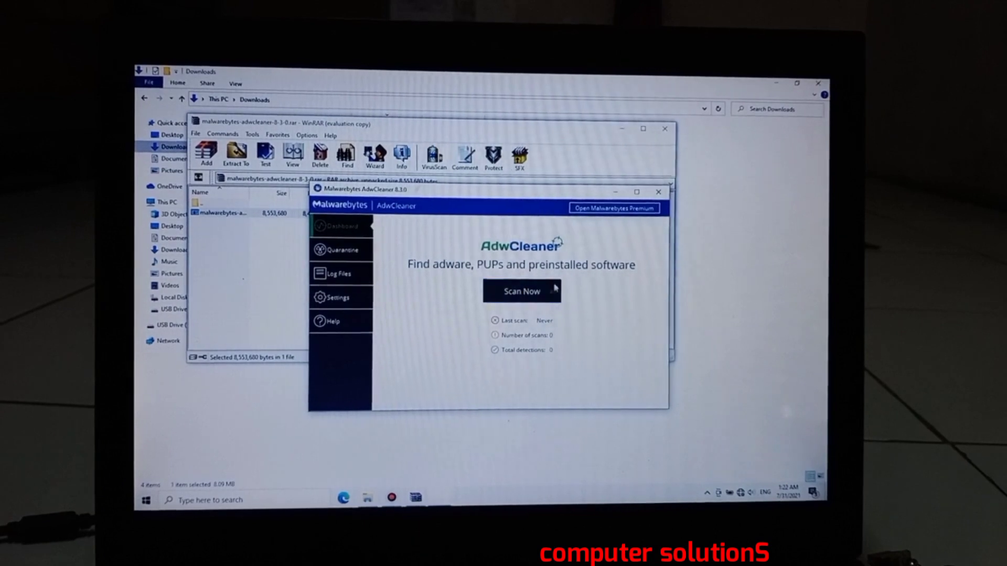
left_click(667, 140)
left_click(664, 128)
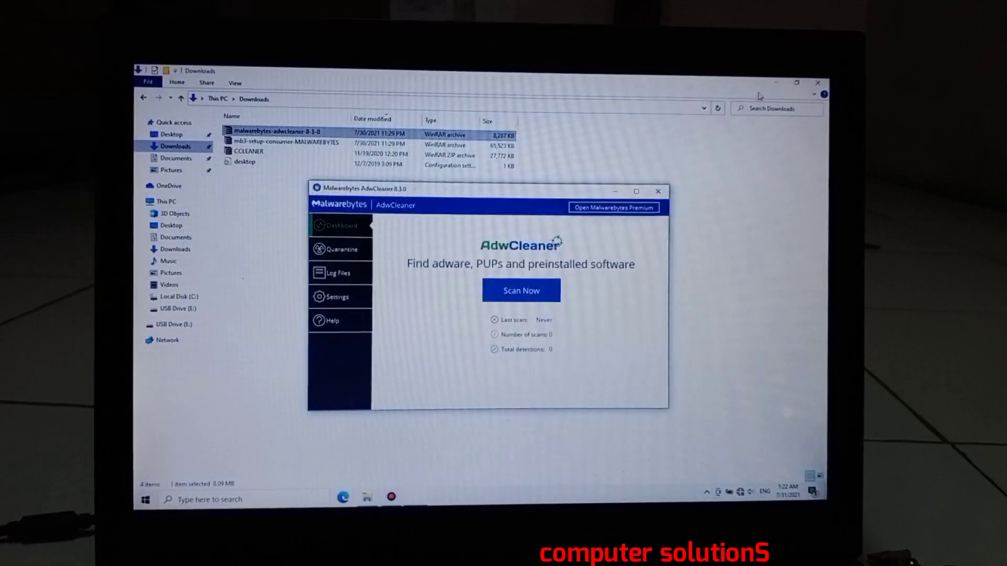
left_click(817, 82)
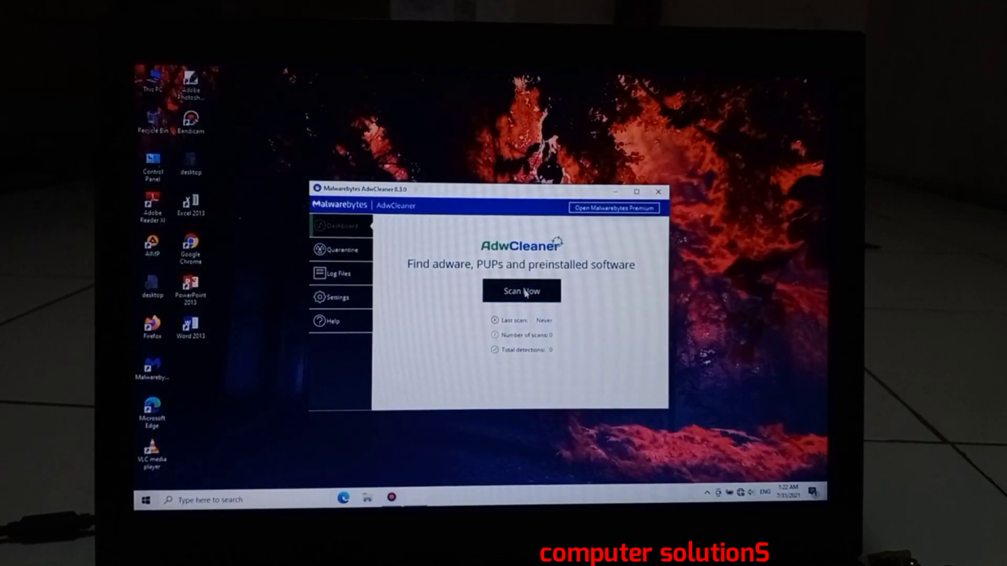
Scan the computer with AdwCleaner and quarantine the detected PUP.Optional.Legacy item, continuing past the process-closing prompt.
left_click(525, 293)
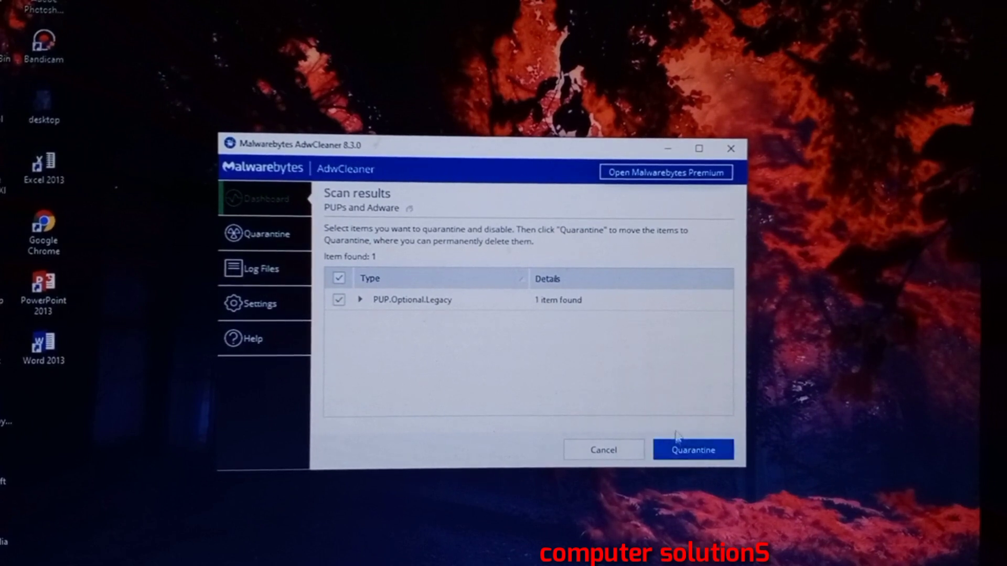
left_click(697, 452)
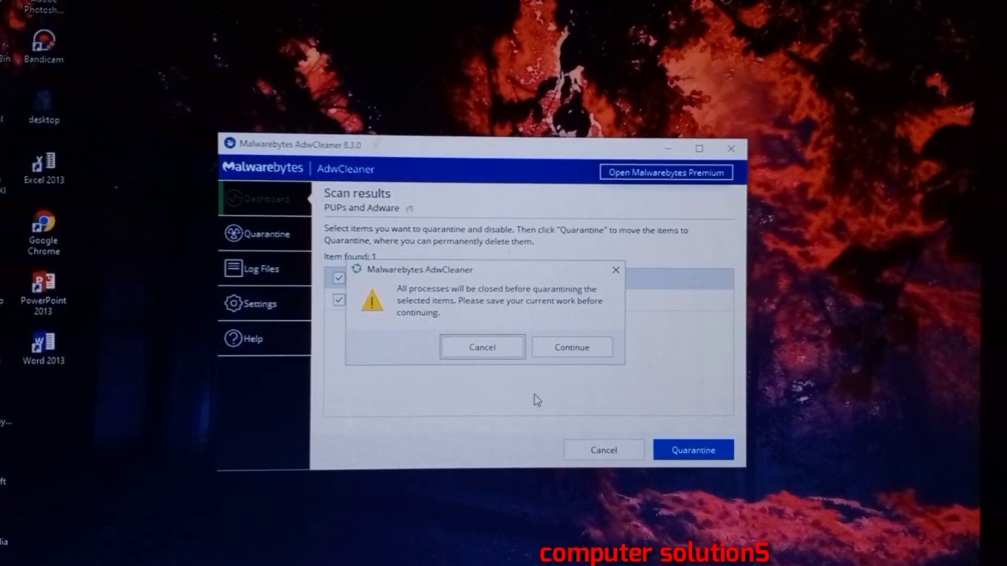
left_click(572, 350)
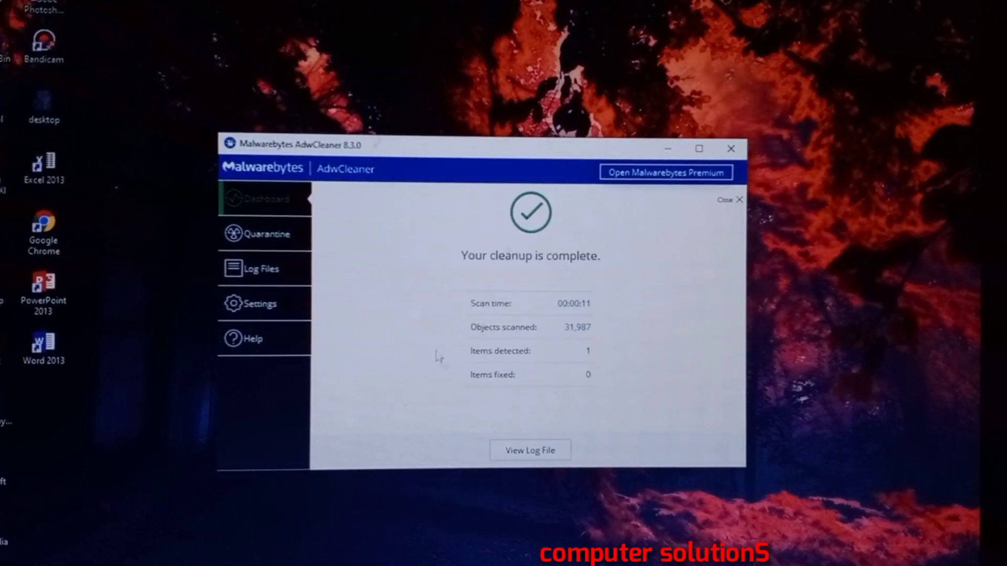
Check the AdwCleaner quarantine for items to delete, close the program and refresh the desktop.
left_click(270, 236)
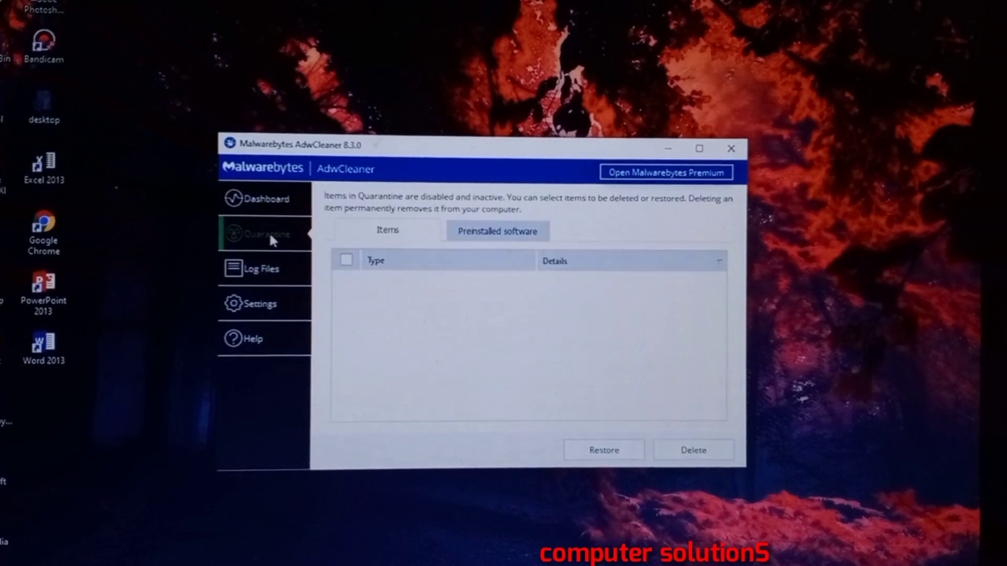
left_click(346, 261)
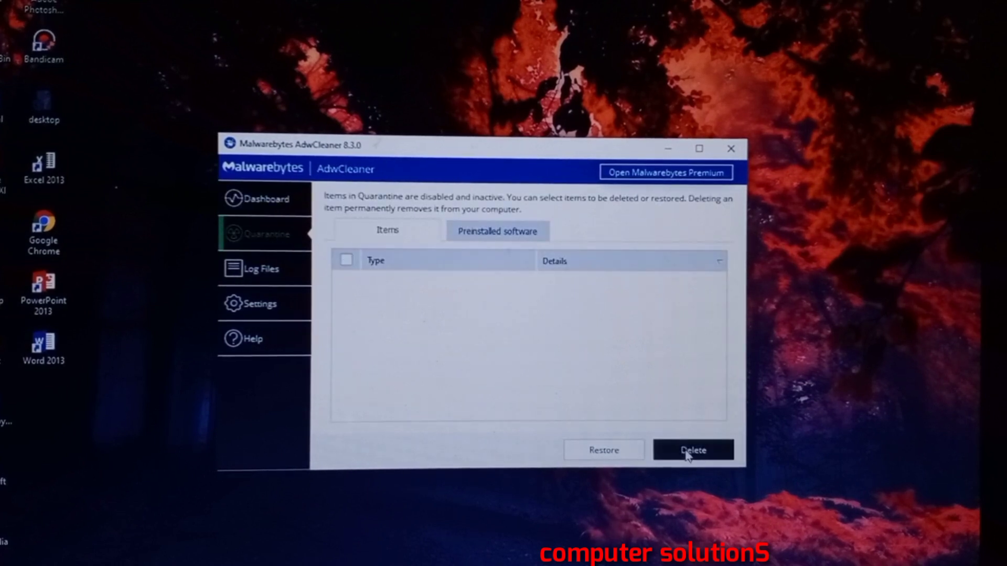
left_click(732, 150)
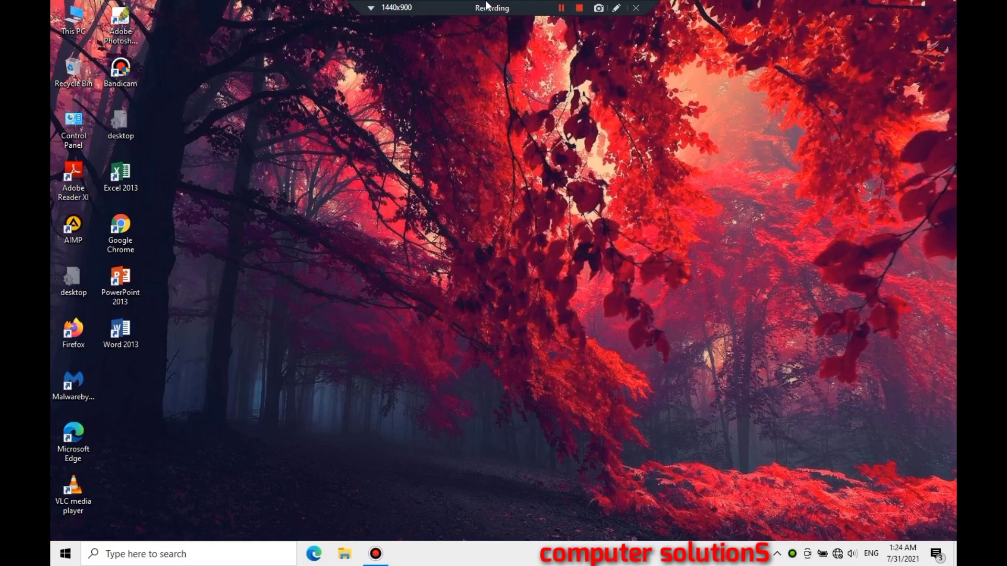
right_click(495, 224)
left_click(534, 262)
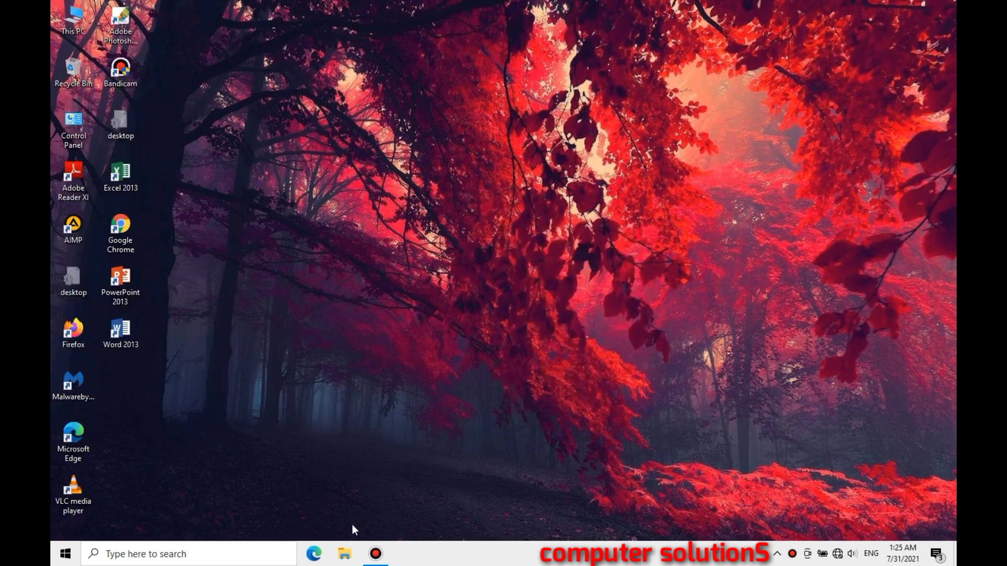
Open the Optimize Drives tool from the properties of Local Disk (C:) and close the properties dialog.
left_click(341, 563)
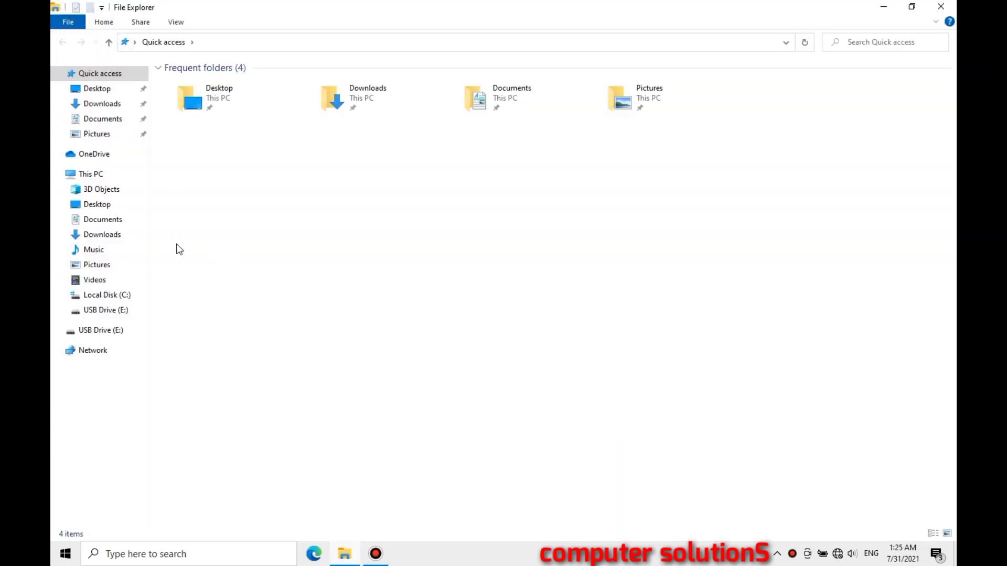
left_click(104, 178)
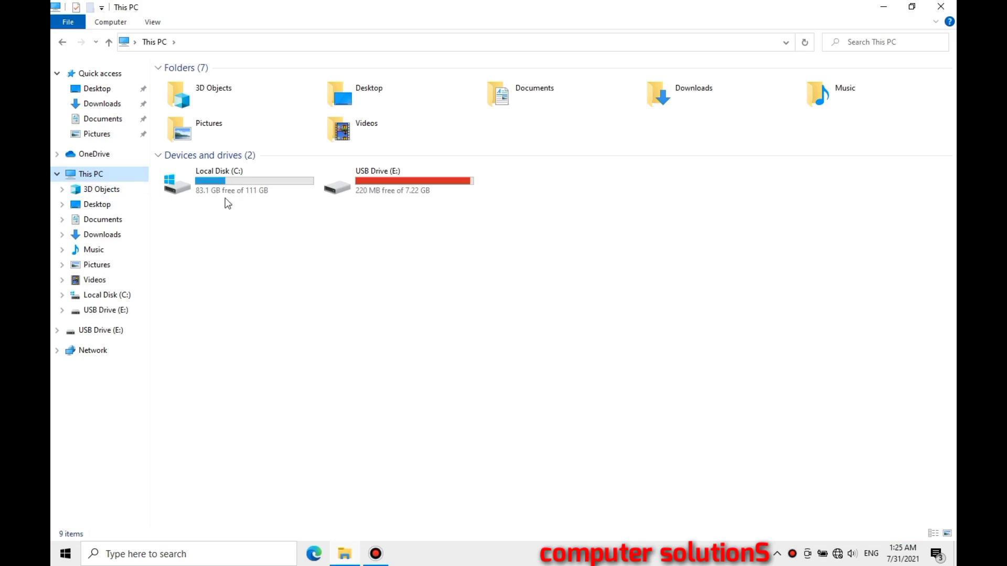
left_click(229, 196)
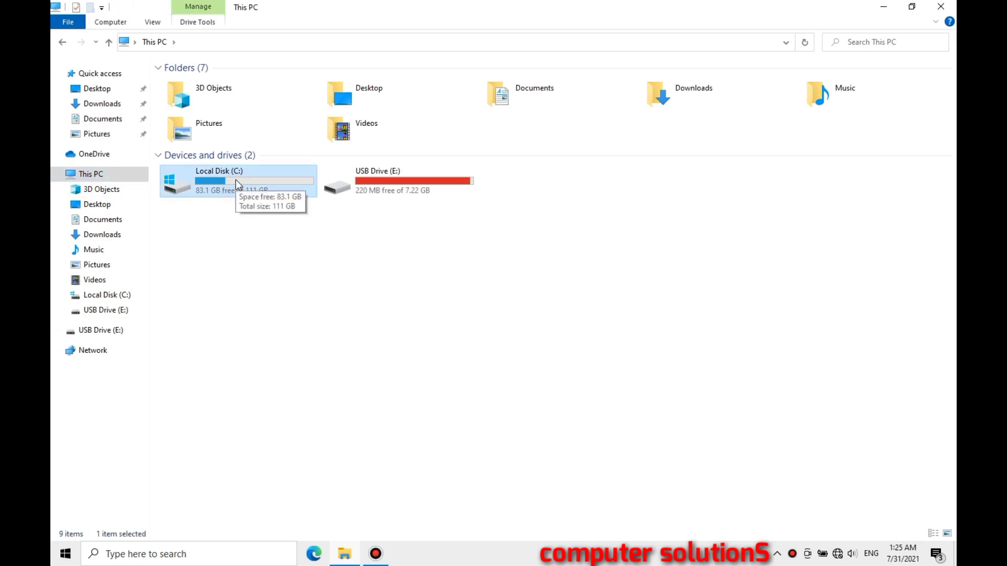
right_click(237, 181)
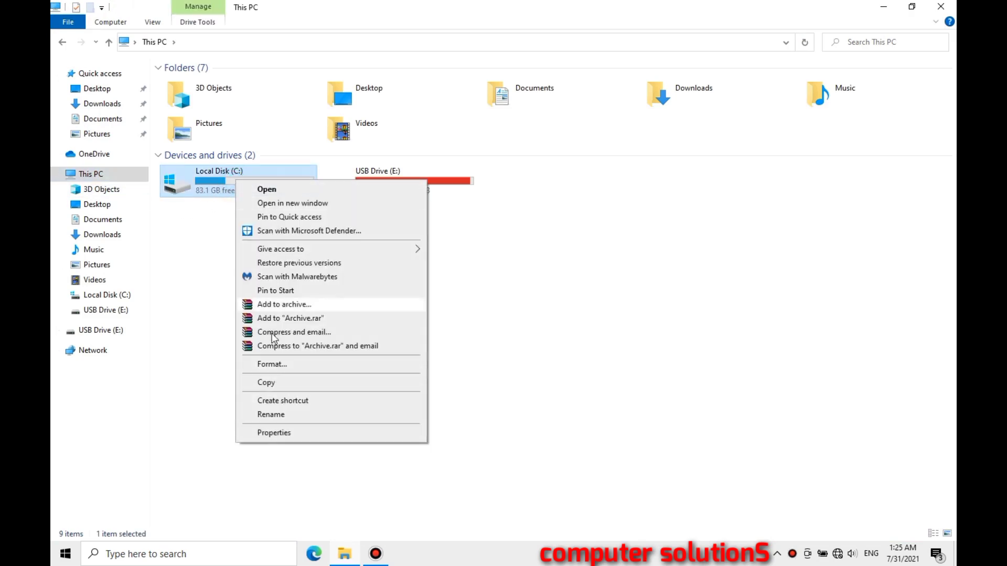
left_click(273, 433)
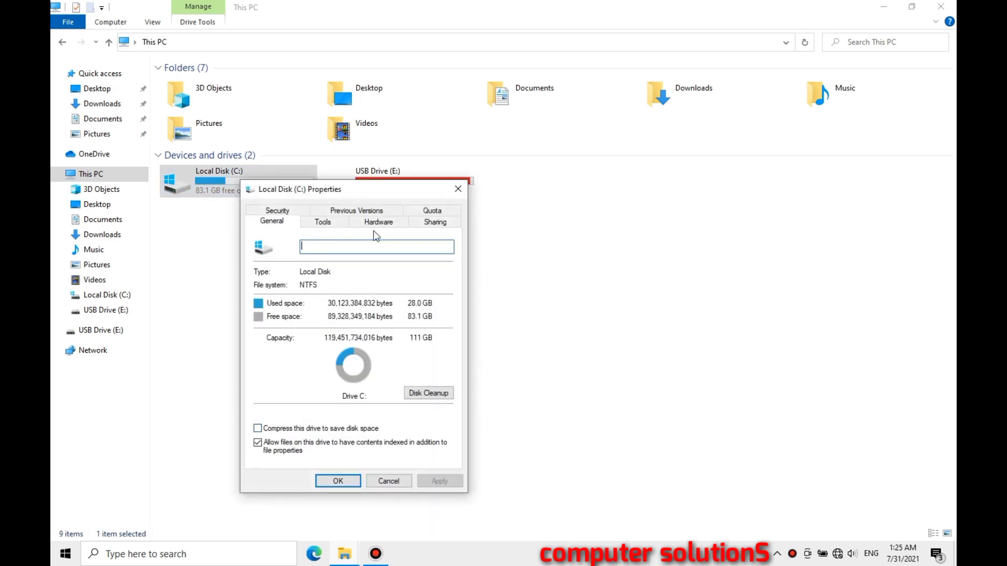
left_click(334, 227)
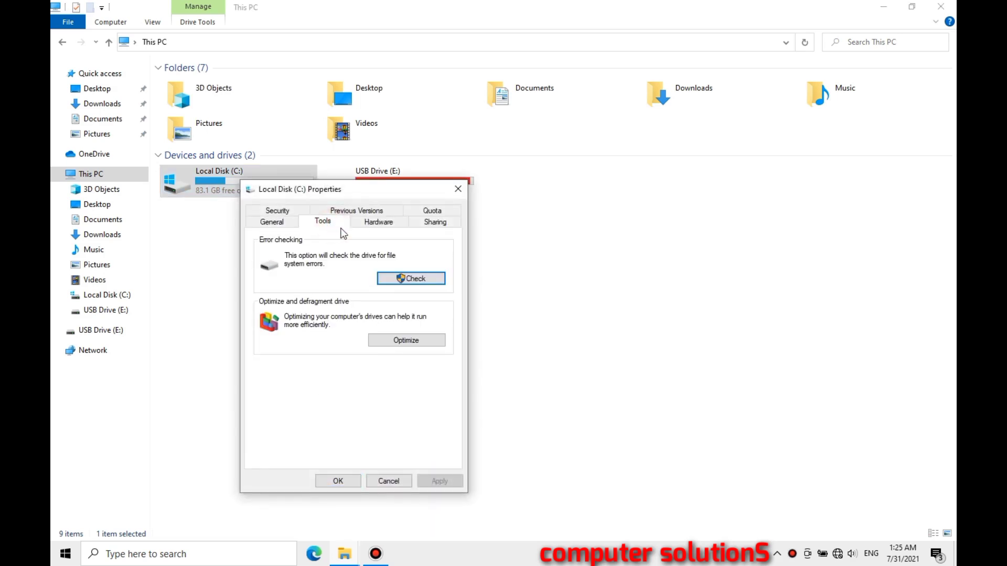
left_click(406, 341)
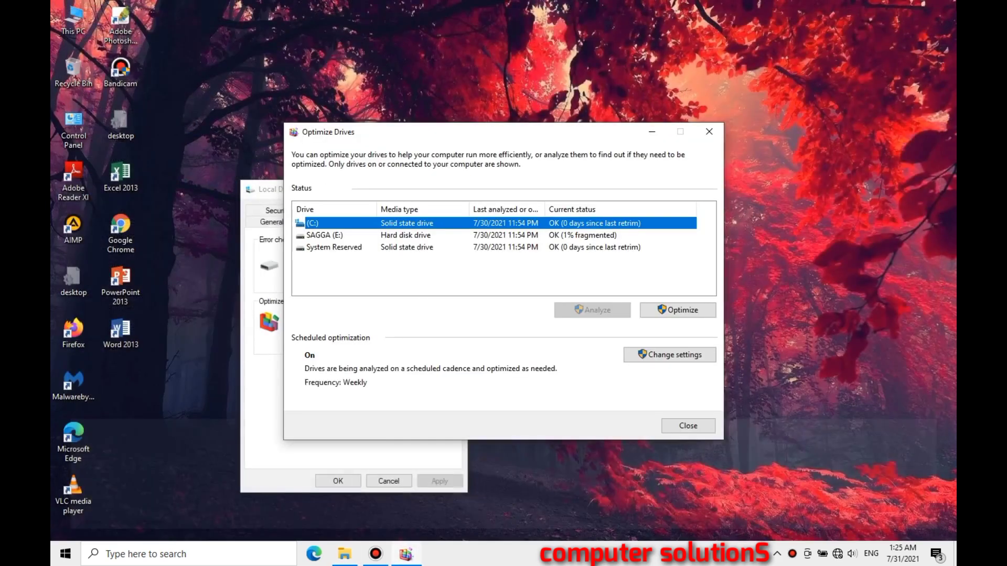
left_click(342, 480)
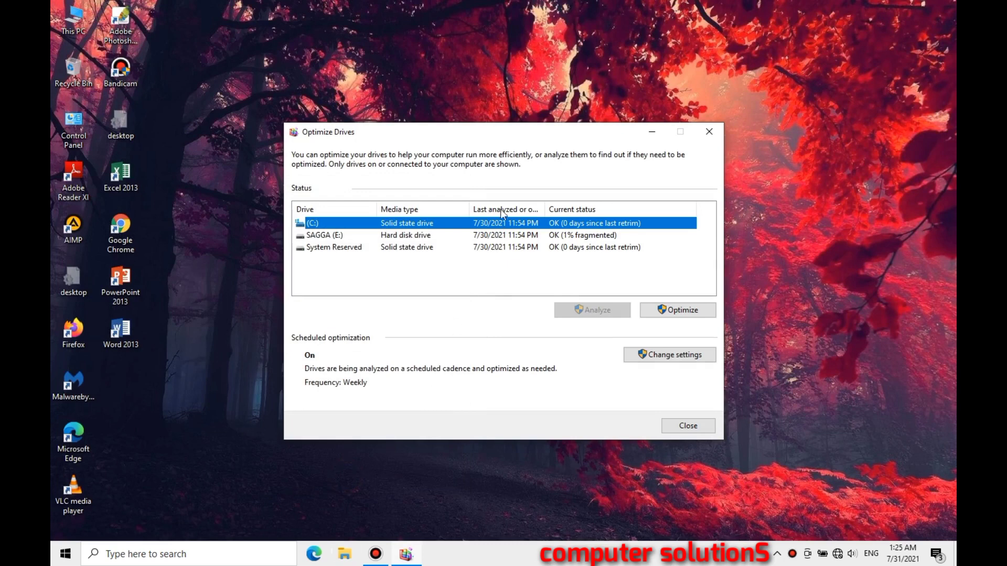
left_click_drag(515, 133, 473, 61)
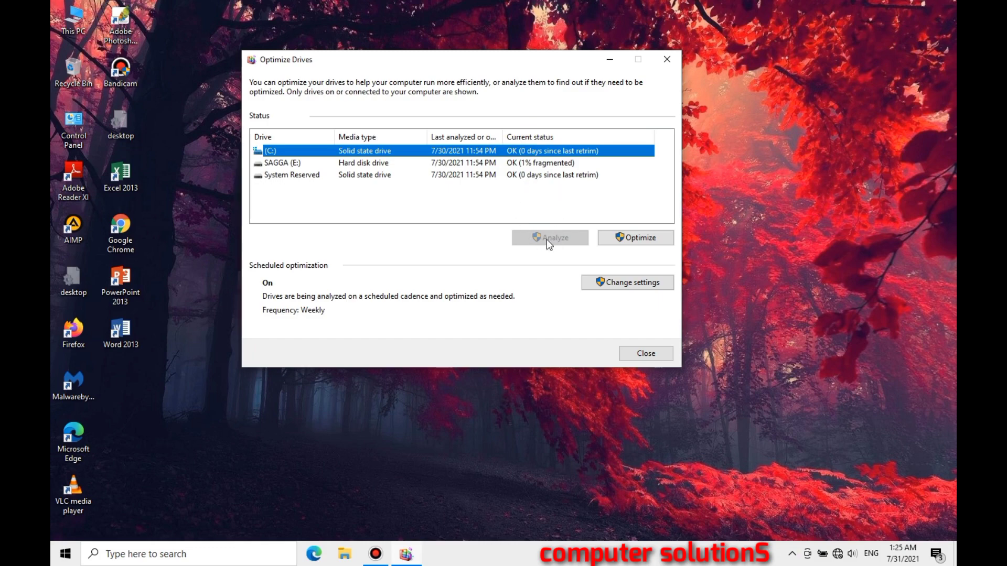
Optimize the C: drive, the E: drive after analyzing it, and the System Reserved drive.
left_click(604, 237)
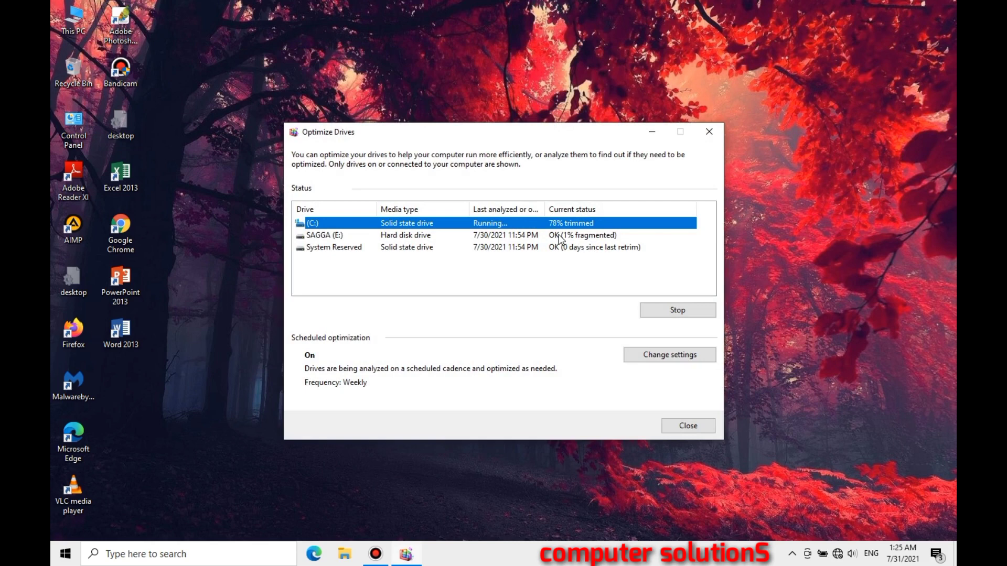
left_click(509, 239)
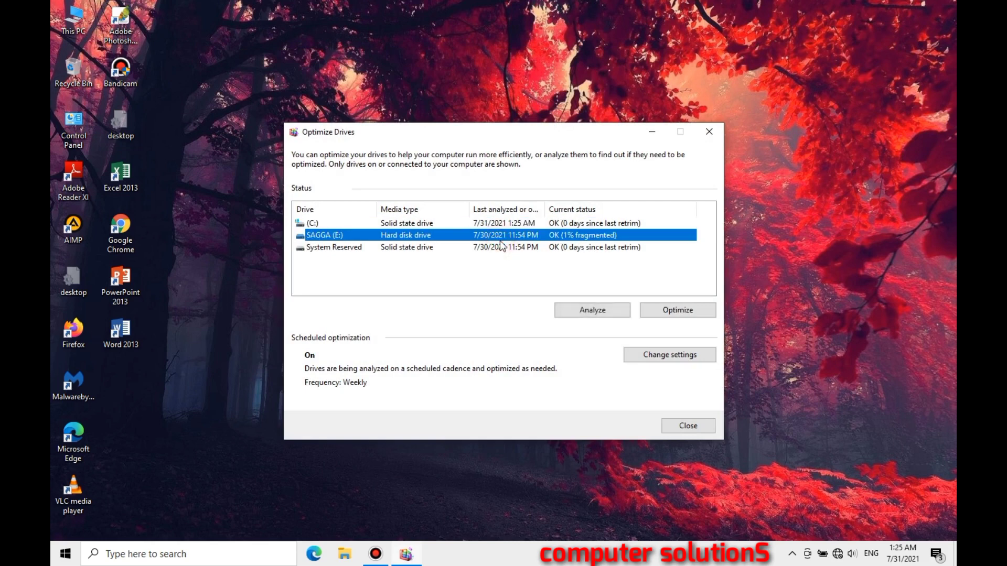
left_click(582, 311)
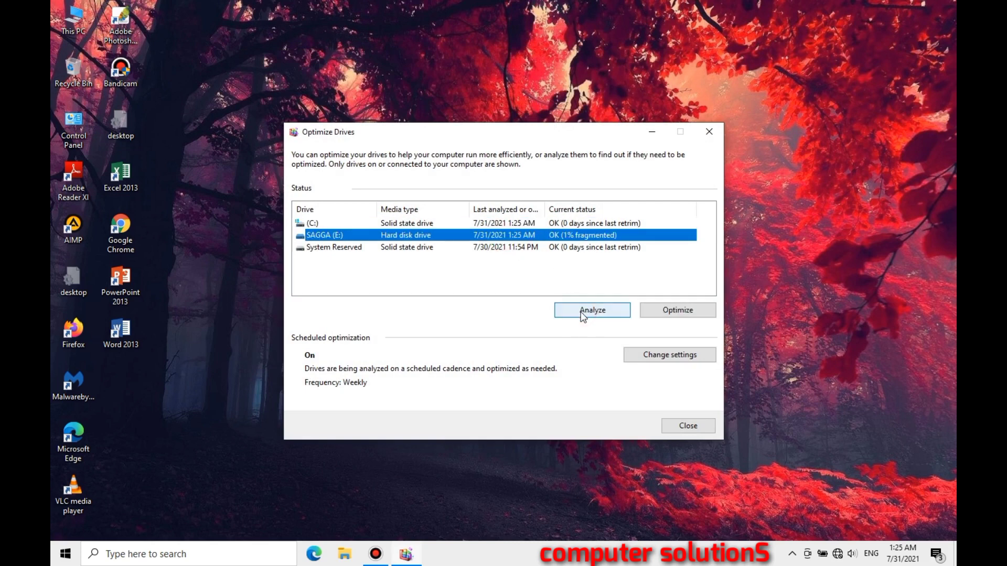
left_click(677, 310)
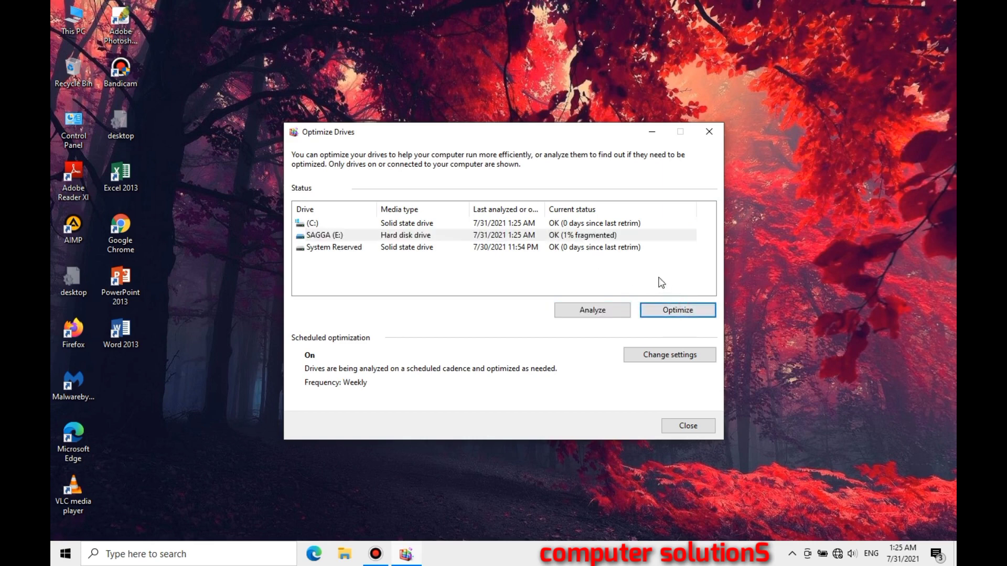
left_click(572, 249)
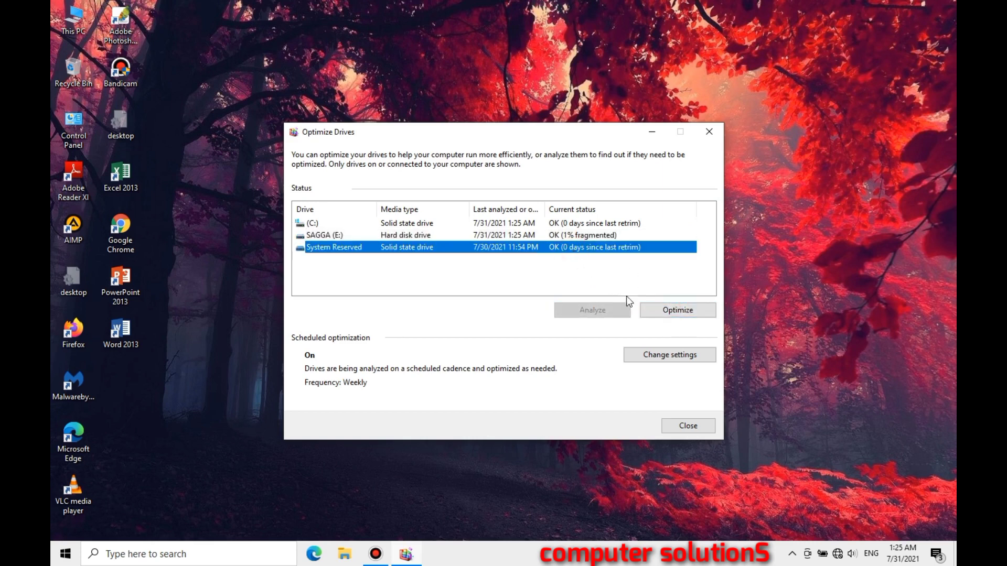
left_click(666, 311)
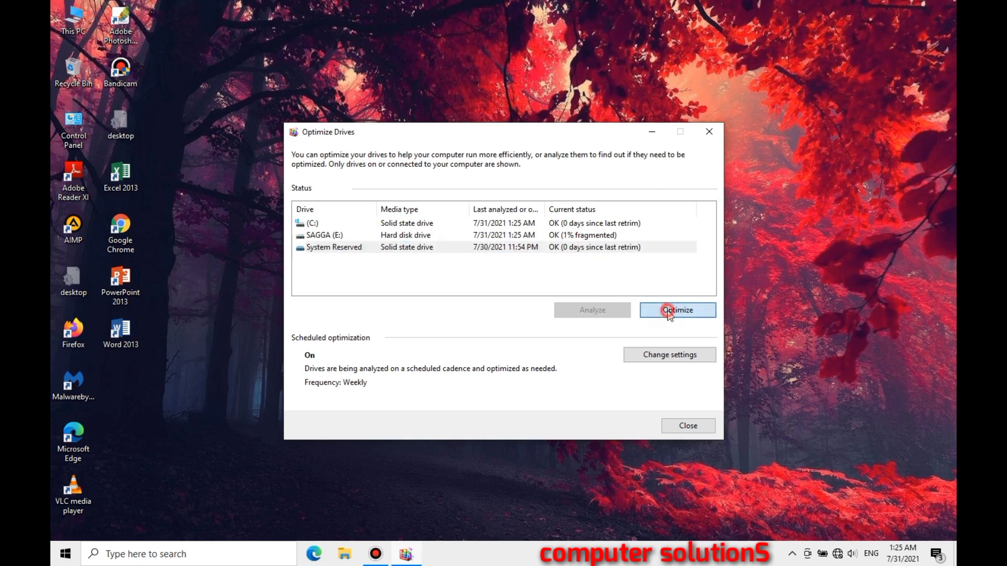
Analyze and optimize the E: hard disk drive again, and reselect the C: drive.
left_click(569, 237)
left_click(579, 310)
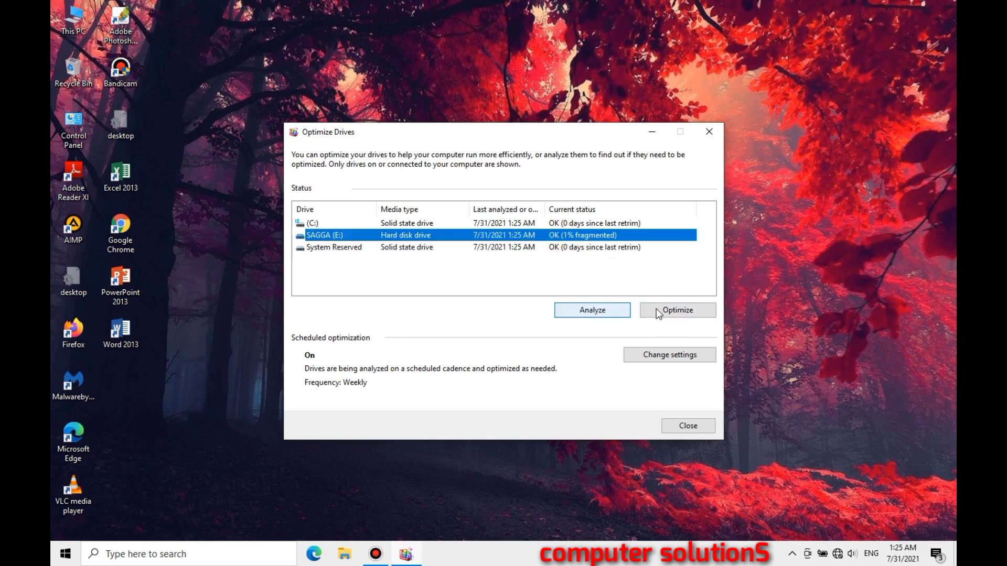
left_click(662, 310)
left_click(674, 310)
left_click(575, 224)
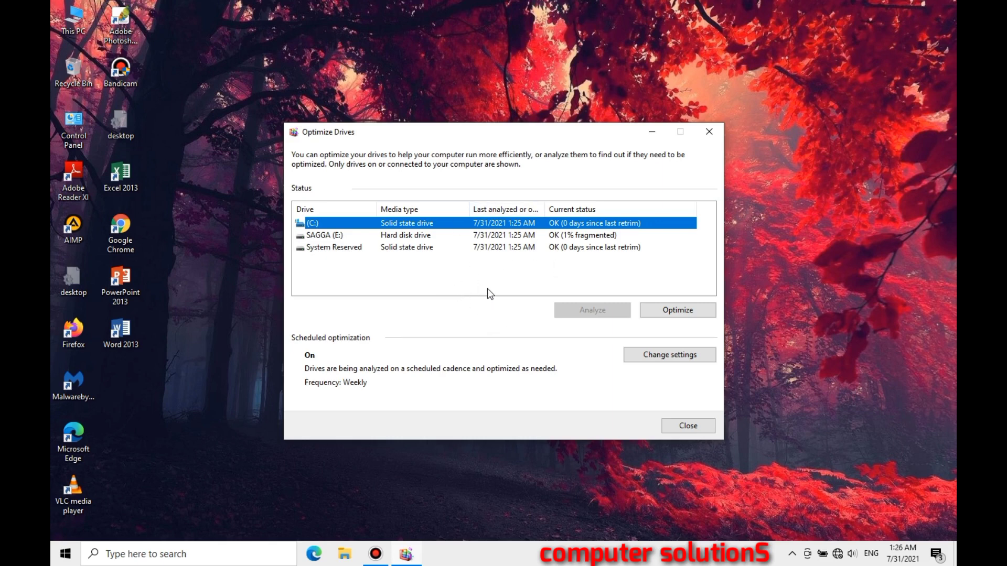
Refresh the desktop behind the Optimize Drives window and close that window.
left_click_drag(513, 130, 511, 34)
left_click(775, 115)
right_click(776, 116)
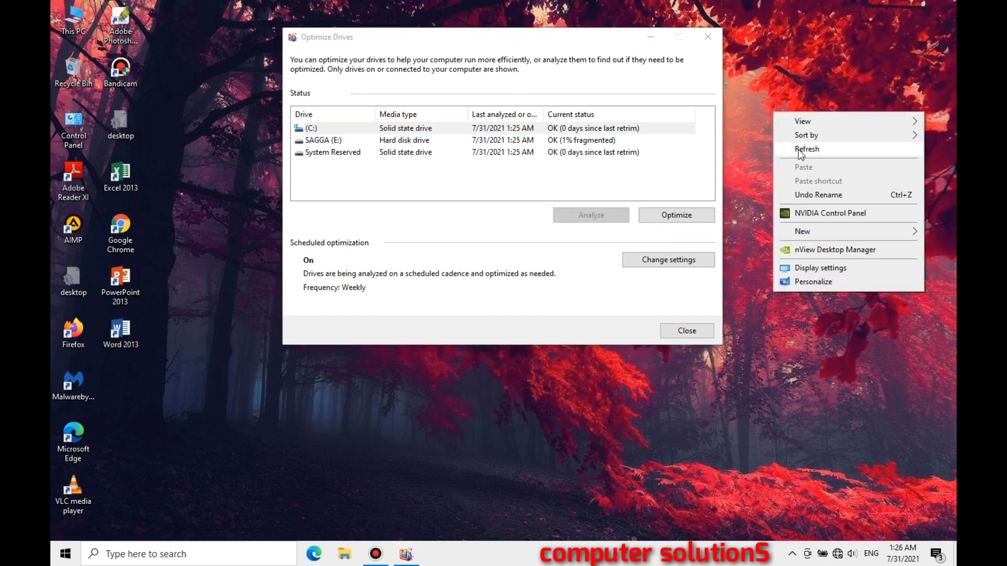
left_click(798, 150)
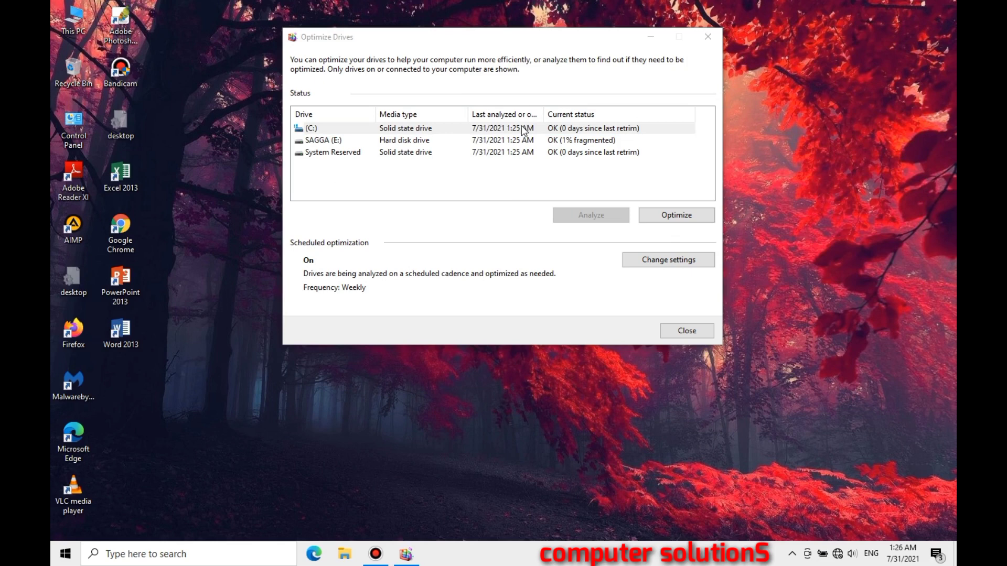
left_click(698, 44)
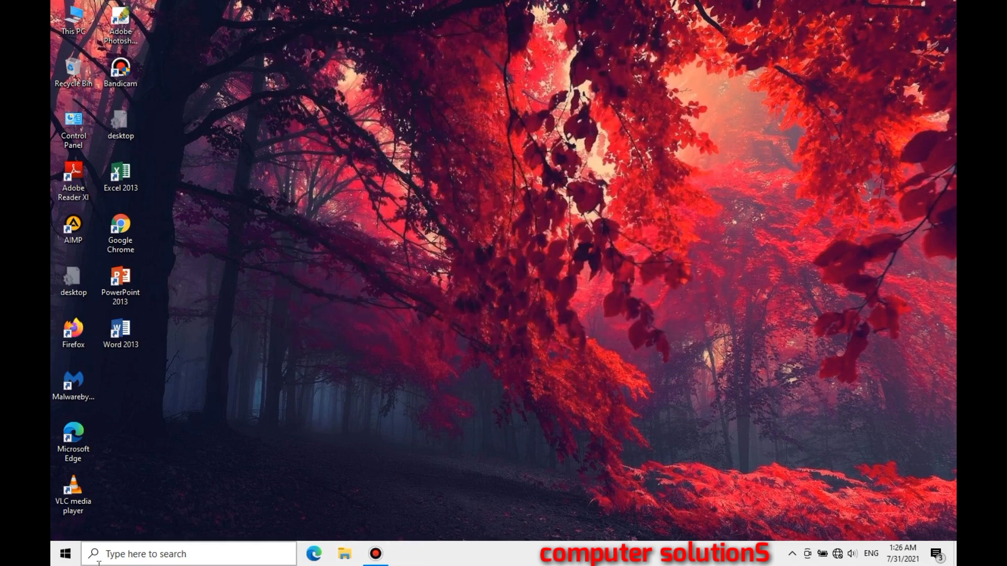
left_click(60, 545)
left_click(65, 527)
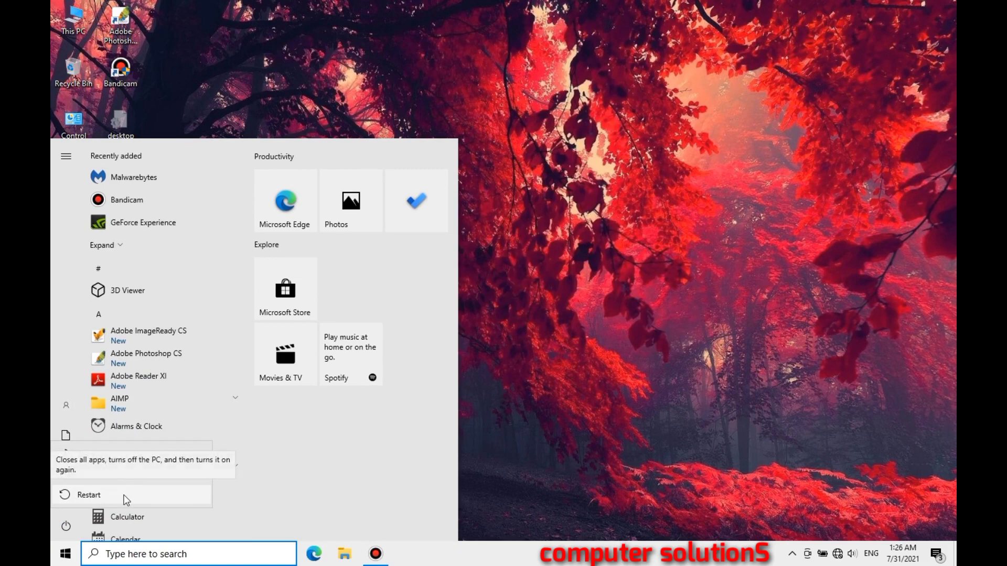
left_click(283, 506)
left_click(497, 349)
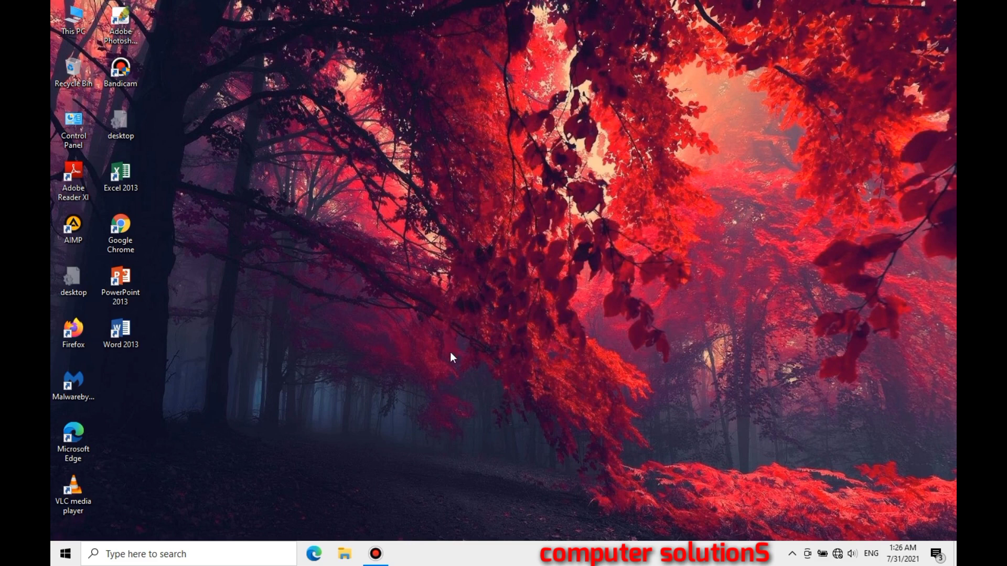
Check the CPU and memory usage of the running processes in Task Manager, and close it.
right_click(519, 555)
left_click(556, 504)
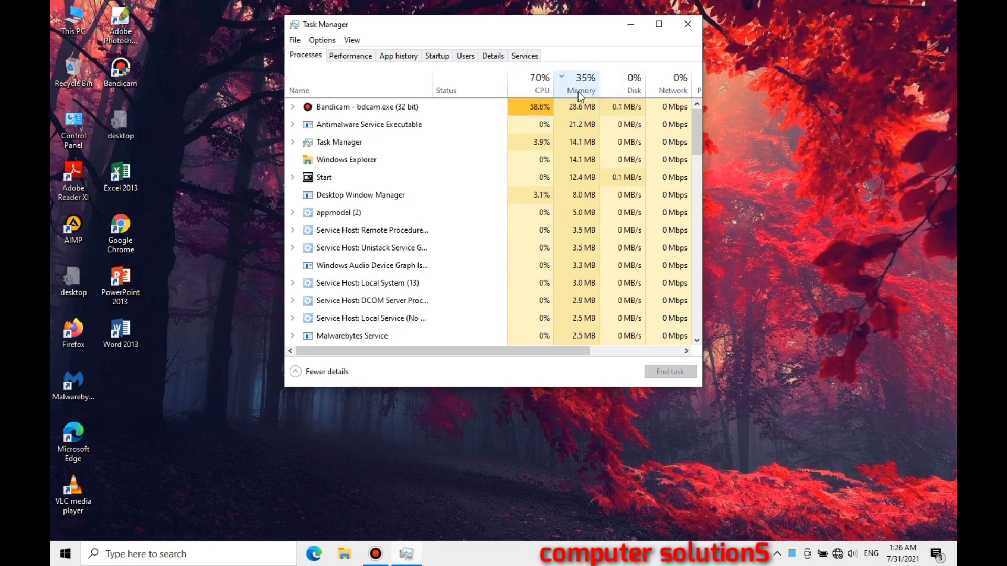
left_click(688, 31)
Refresh the desktop several times.
right_click(450, 172)
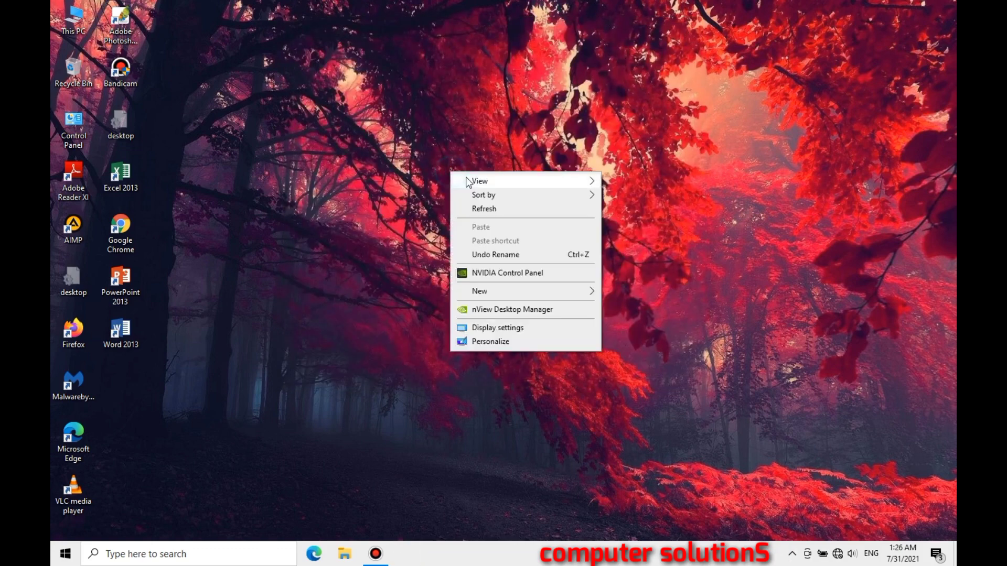
left_click(477, 209)
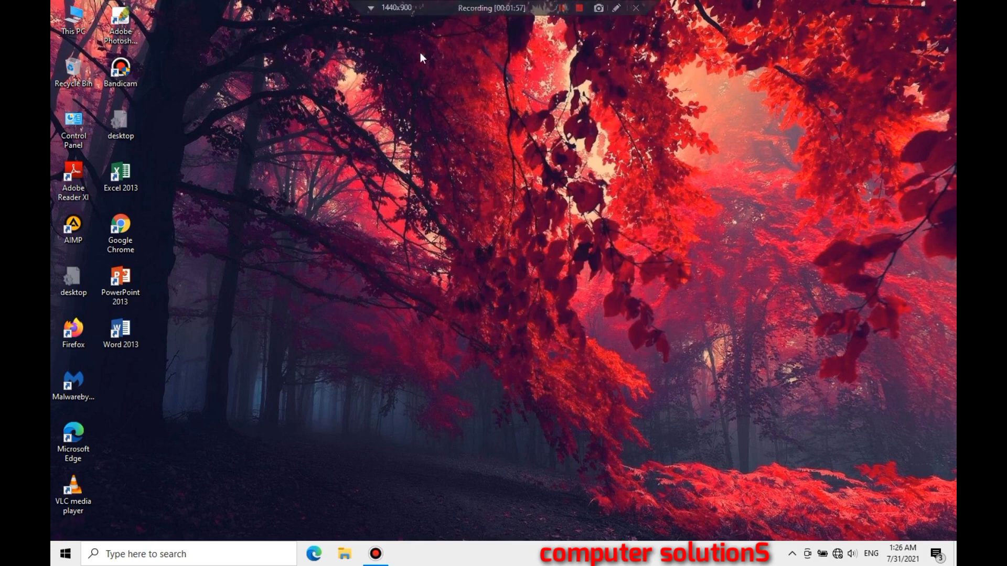
left_click(524, 151)
right_click(523, 151)
left_click(562, 187)
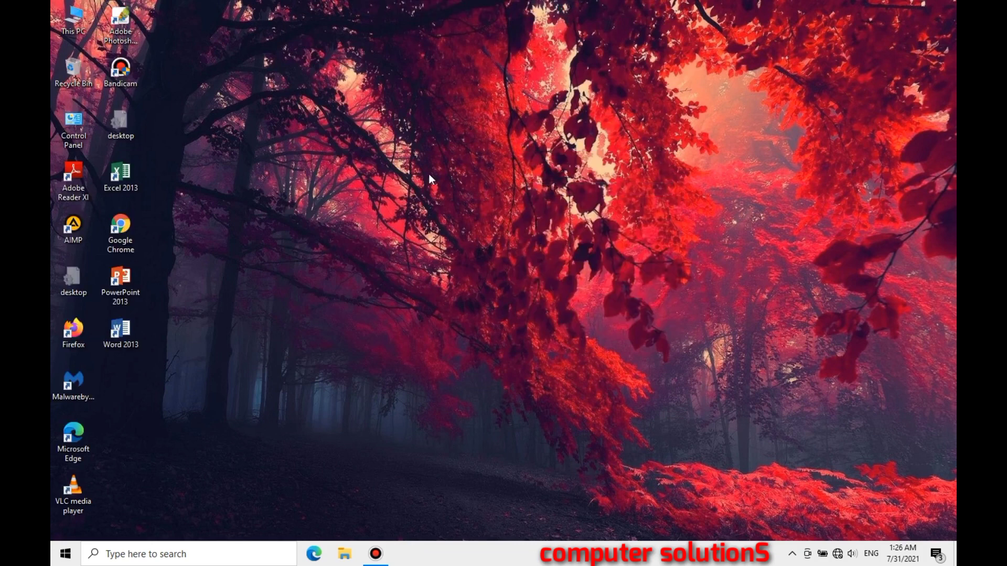
right_click(462, 232)
left_click(470, 269)
right_click(458, 283)
left_click(491, 315)
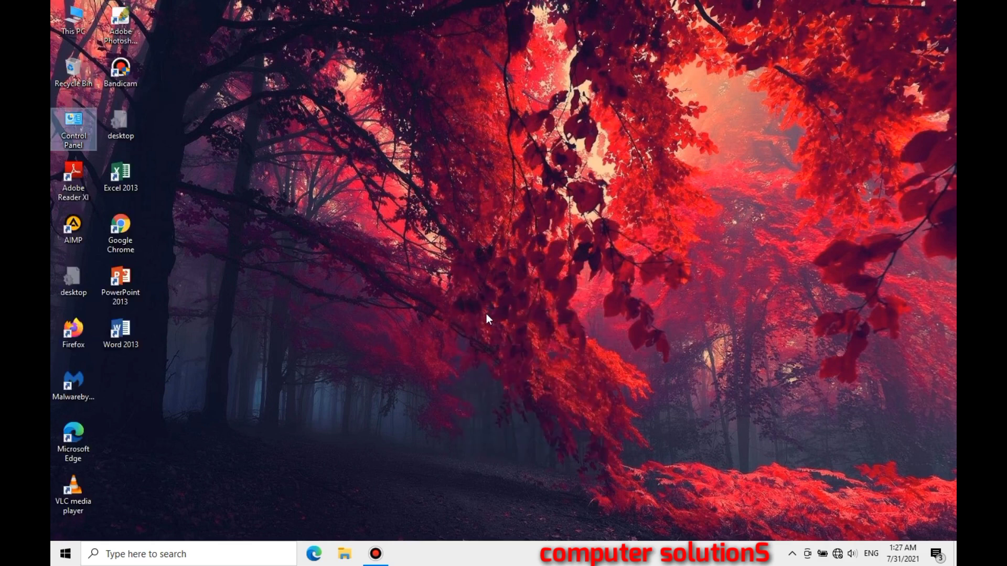
Open the properties of This PC from File Explorer and bring up its System Protection settings.
left_click(345, 554)
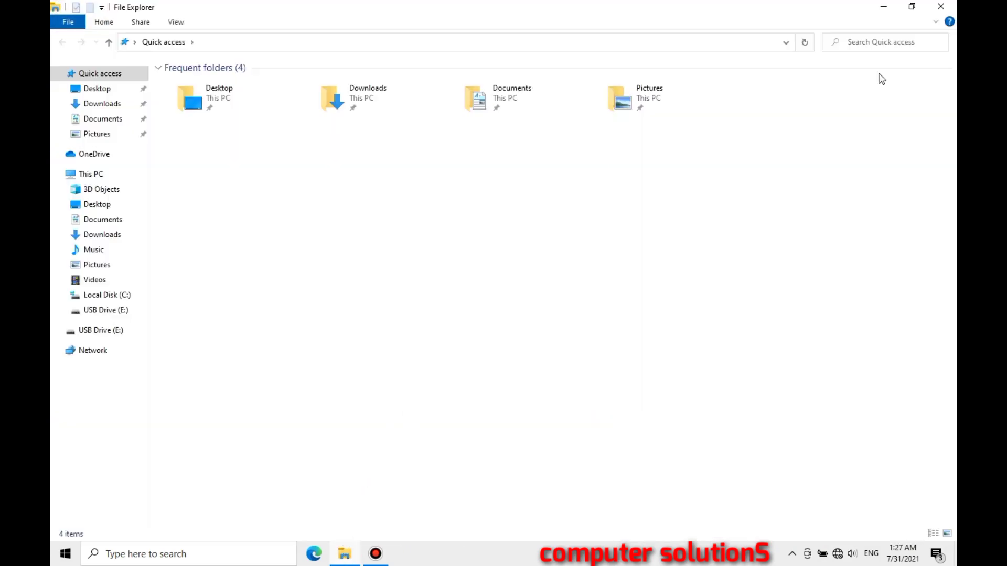
left_click(105, 178)
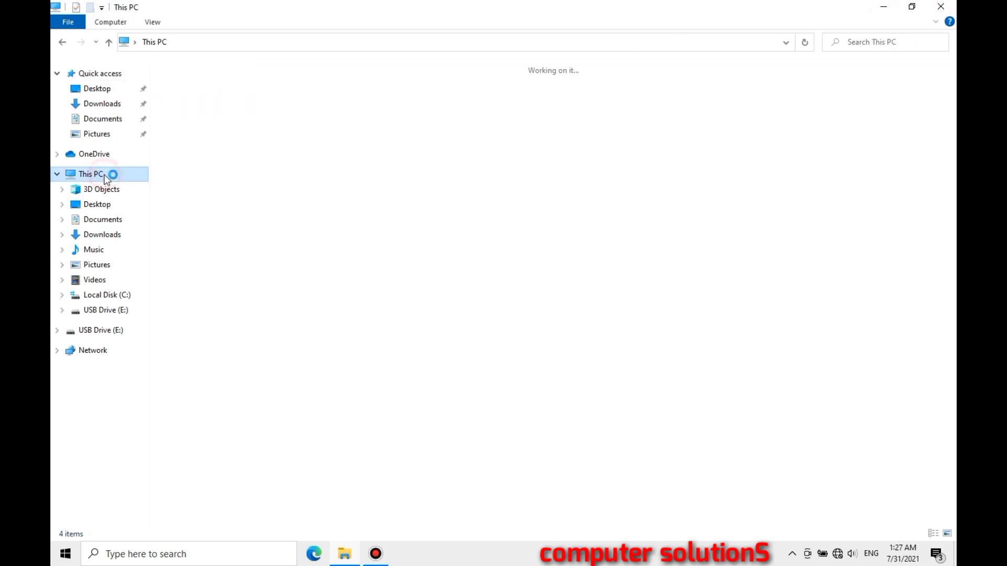
right_click(105, 179)
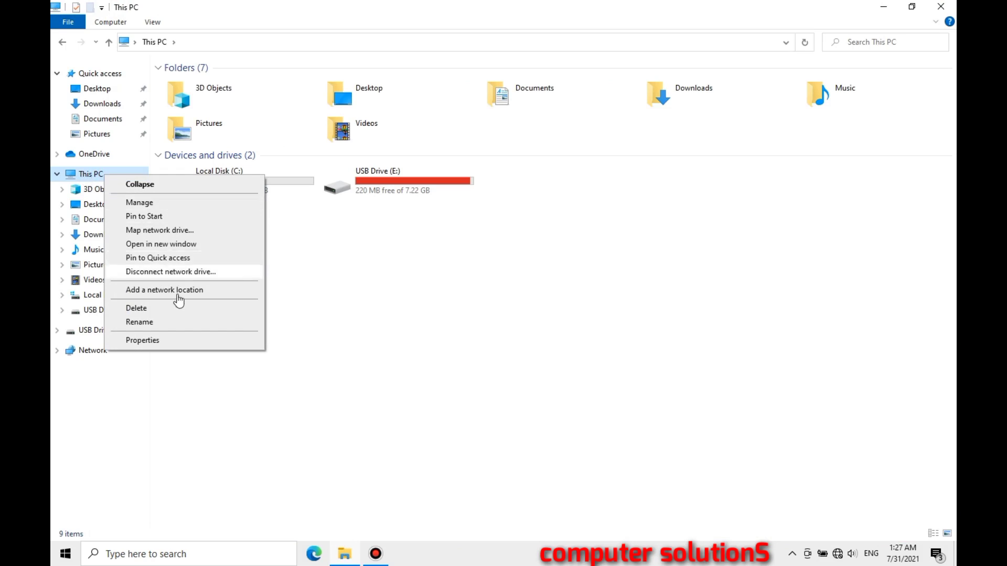
left_click(163, 342)
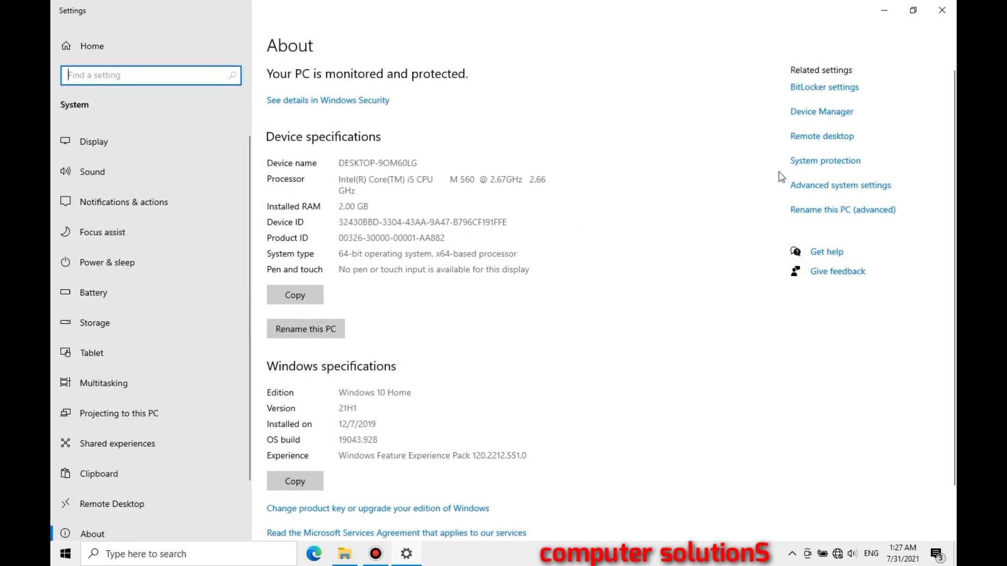
left_click(837, 162)
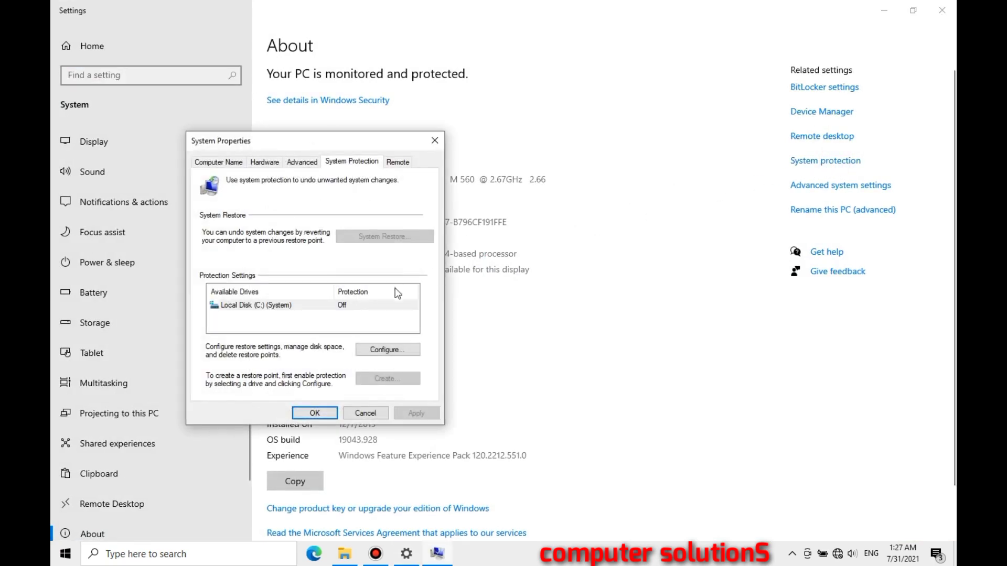
Turn on system protection for Local Disk (C:) with a maximum disk space usage of about 20% (22.25 GB).
left_click(351, 308)
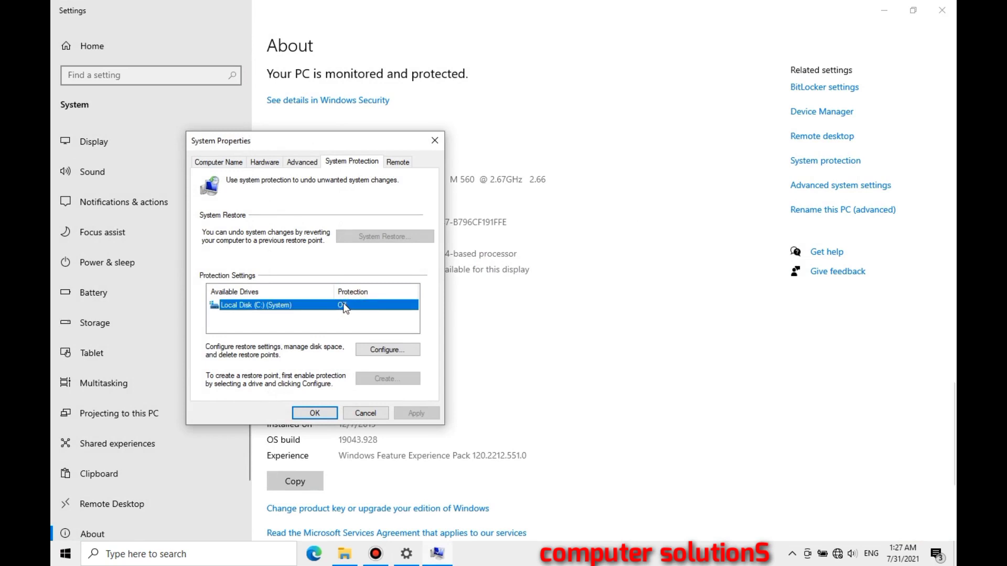
left_click(386, 350)
left_click(295, 233)
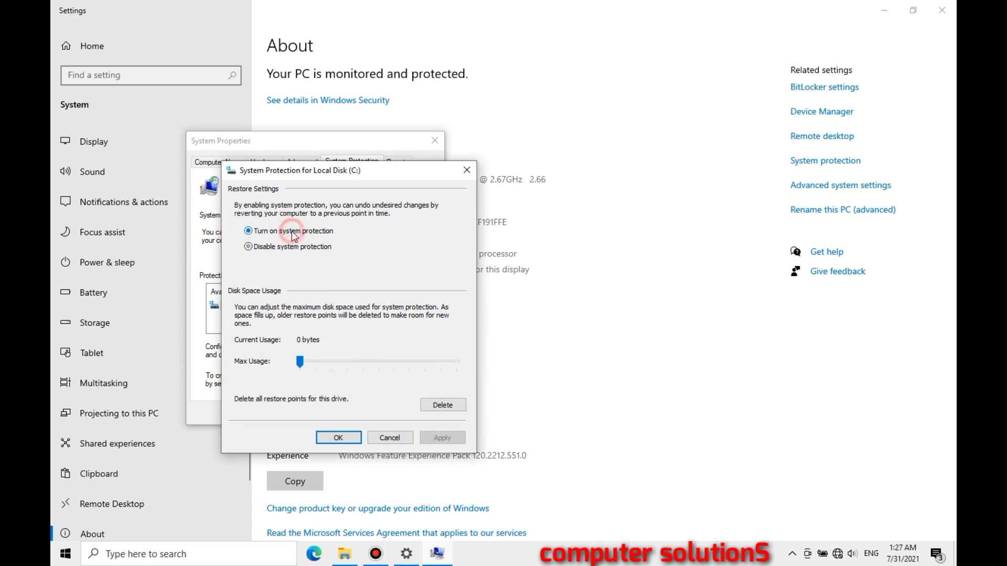
left_click(322, 362)
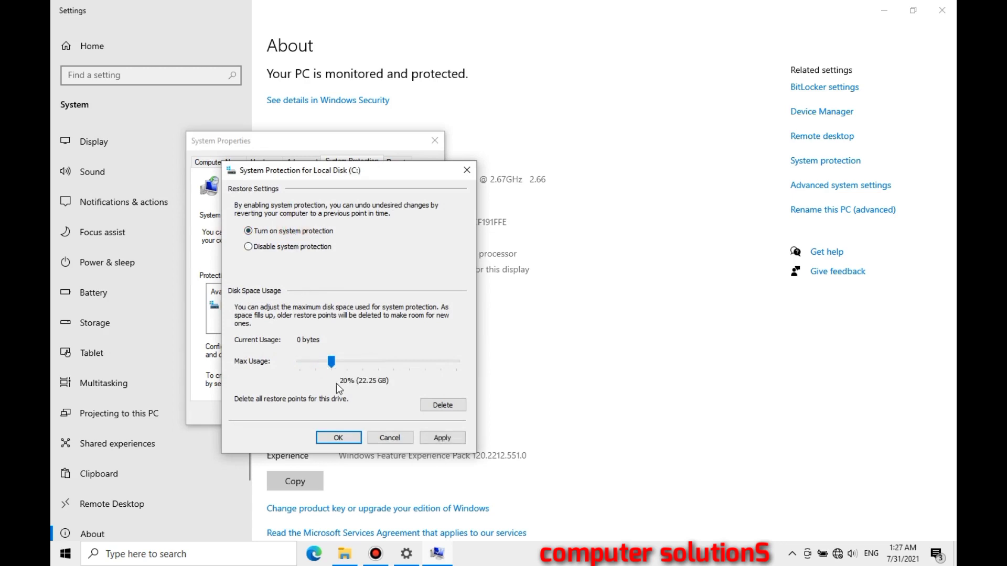
left_click(341, 436)
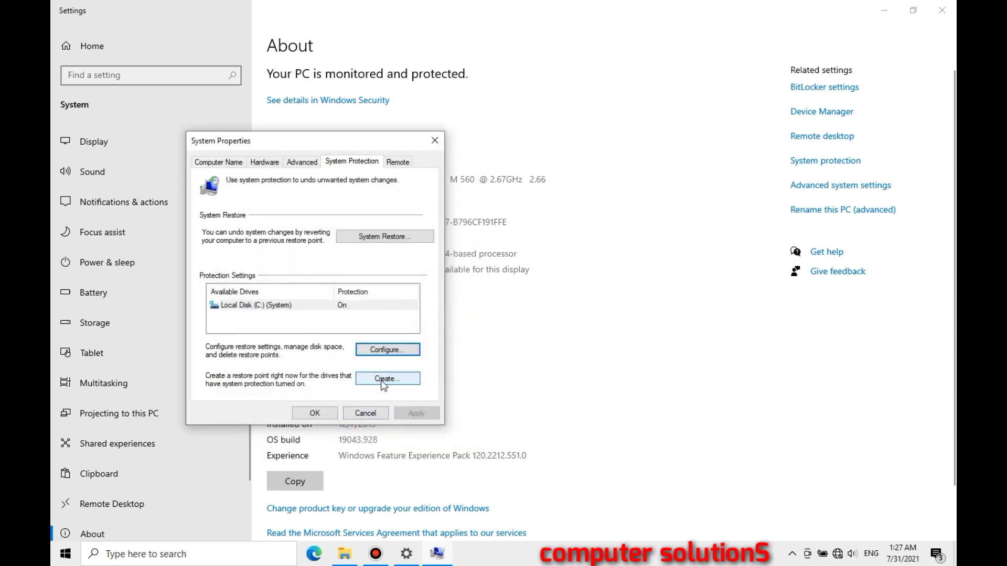
Create a restore point described as "UNTUK MEMPERBAIKI DIKEMUDIAN HARI", and close System Properties, Settings and File Explorer.
left_click(408, 379)
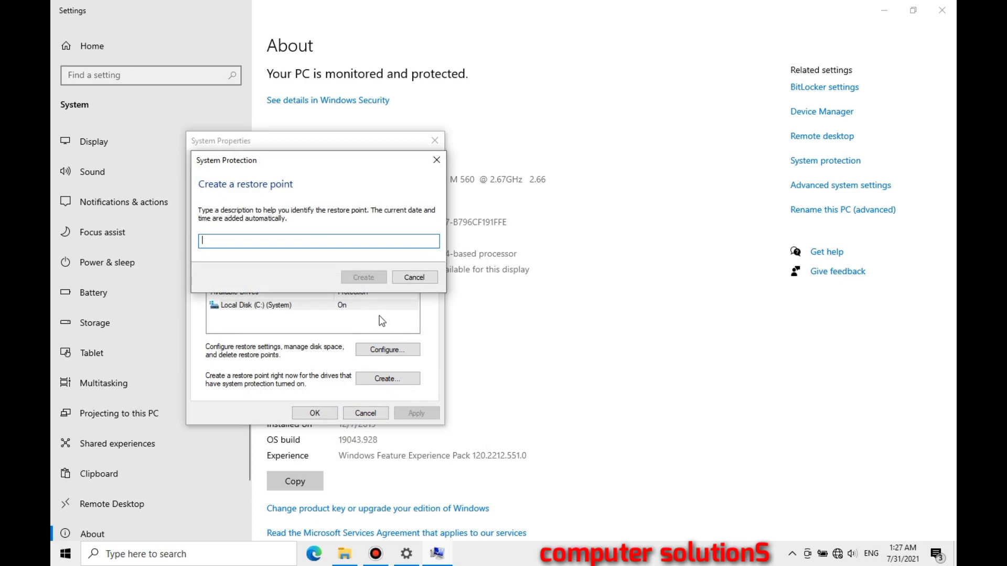
type("UNTUK ME")
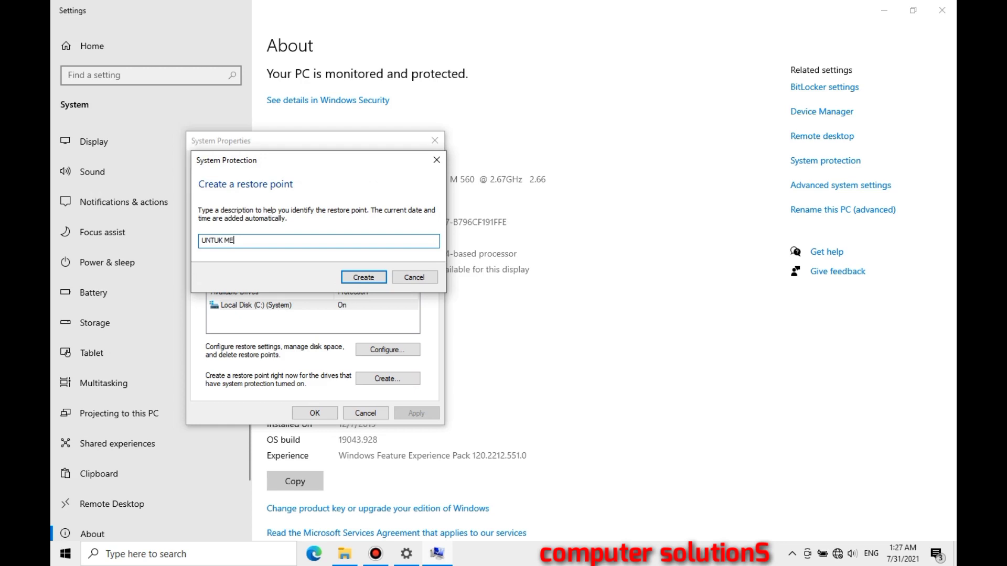
type("MPERBAIKI DIKEMUDIAN HARI")
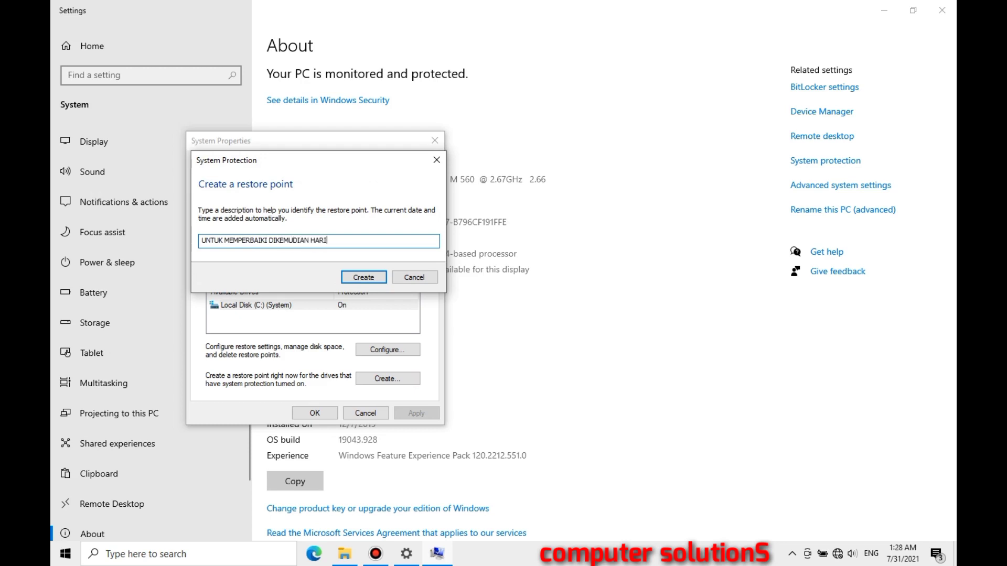
left_click(367, 277)
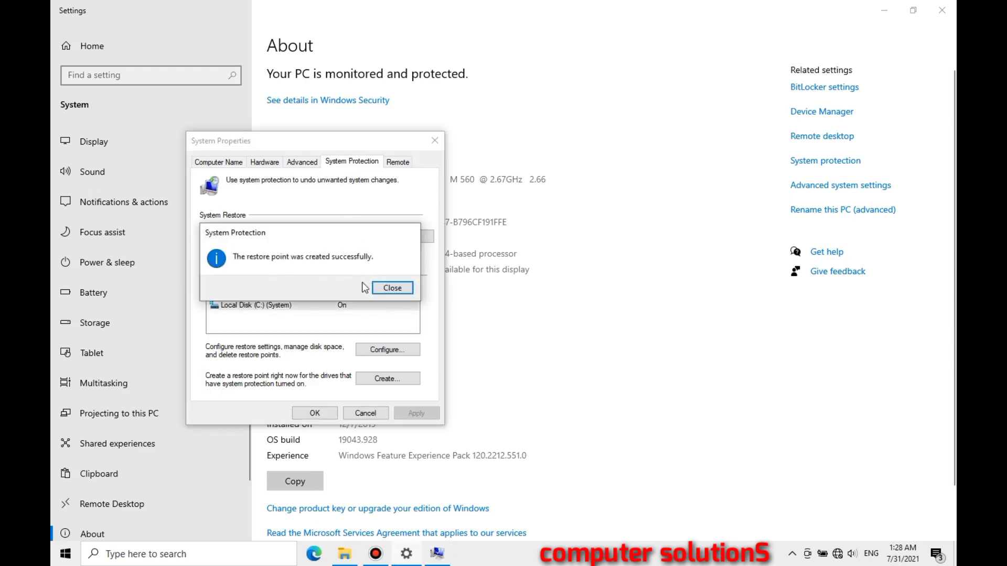
left_click(396, 290)
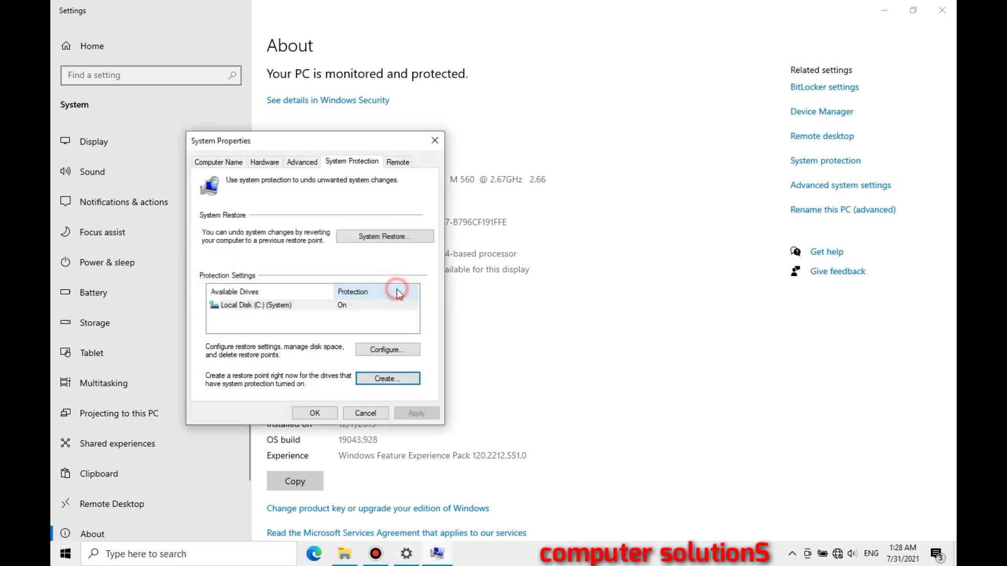
left_click(315, 413)
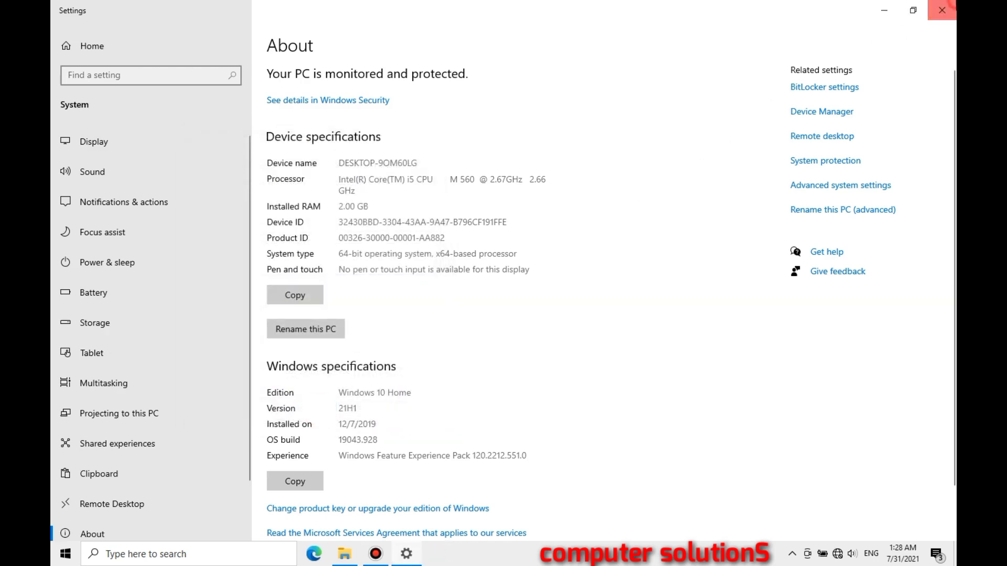
left_click(942, 10)
left_click(941, 6)
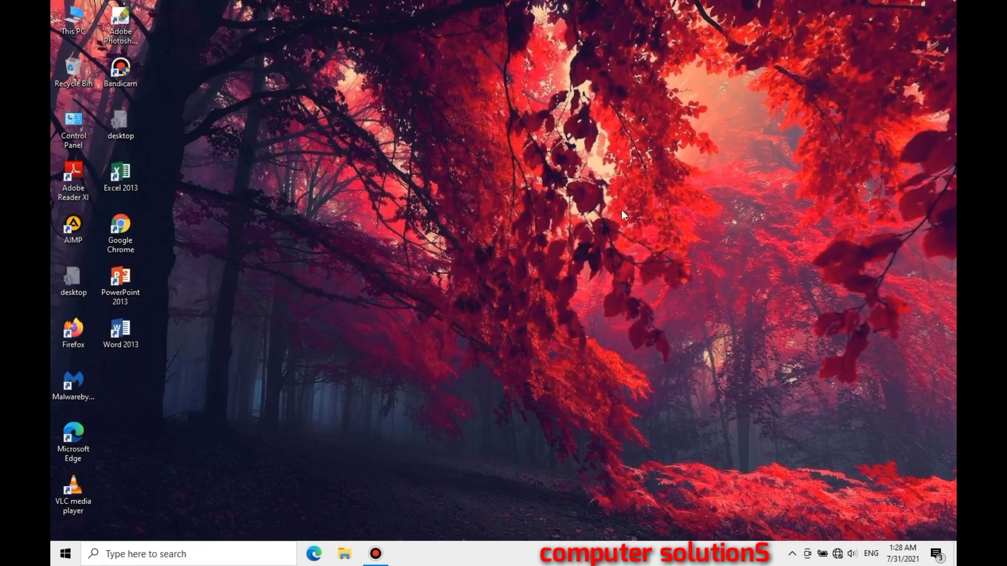
Search Windows for "SYSTEM CONFIGURATION" and open the System Configuration app.
left_click(235, 553)
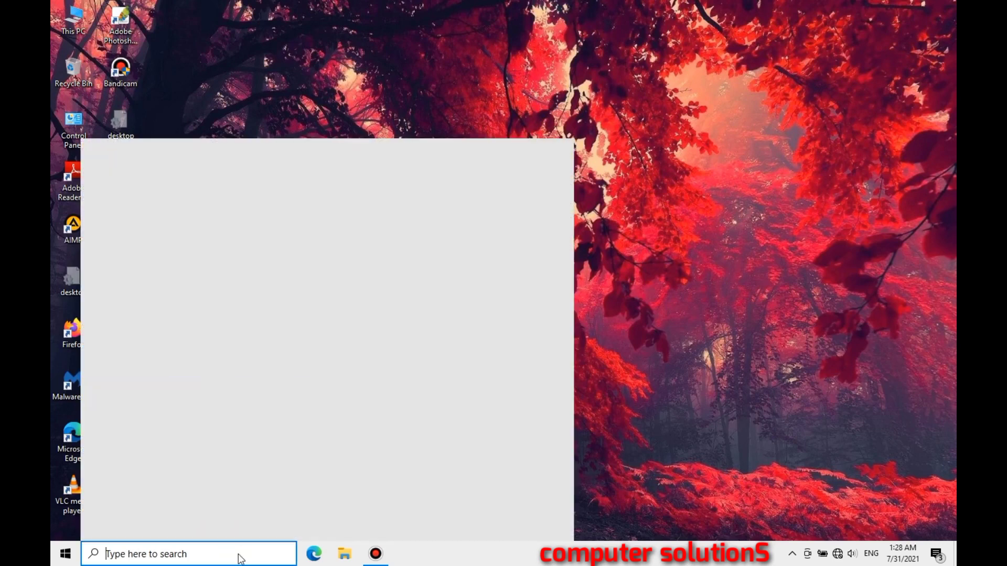
type("S")
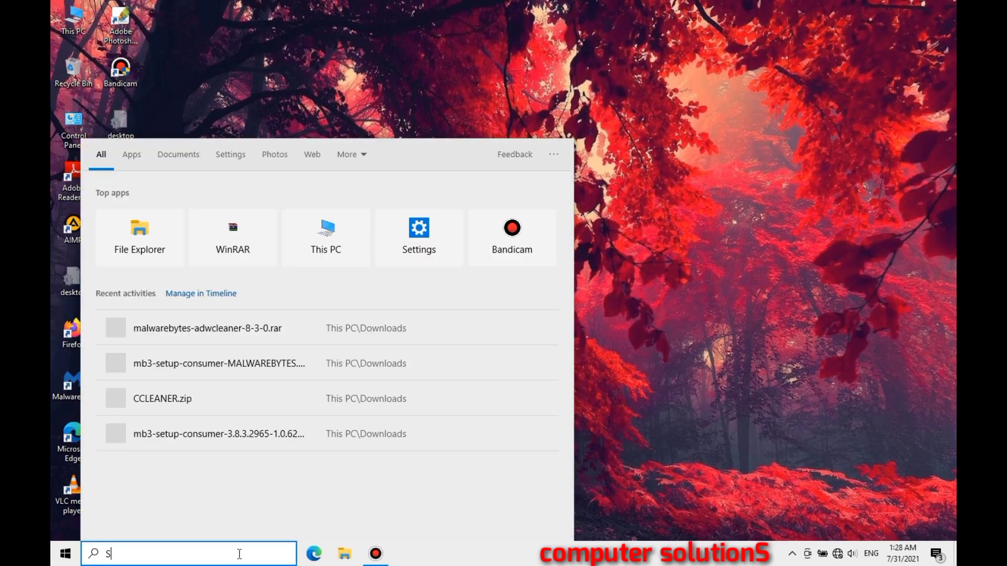
type("YSTE")
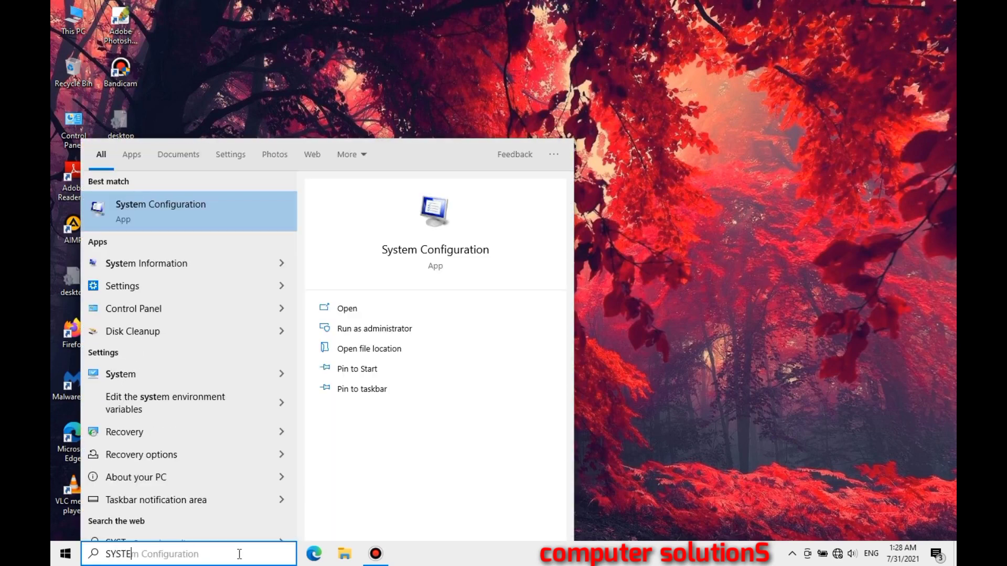
type("M CON")
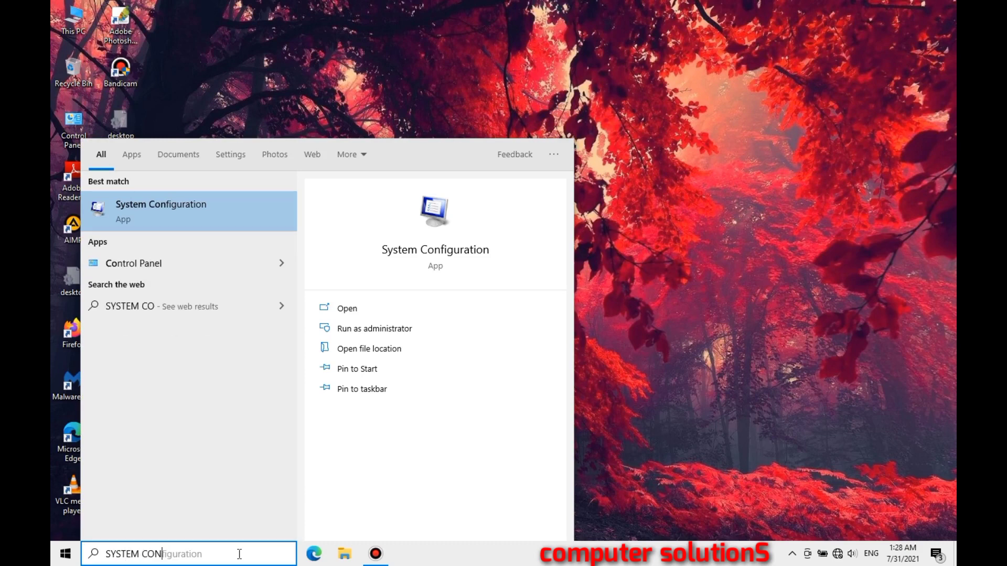
type("FIGUR")
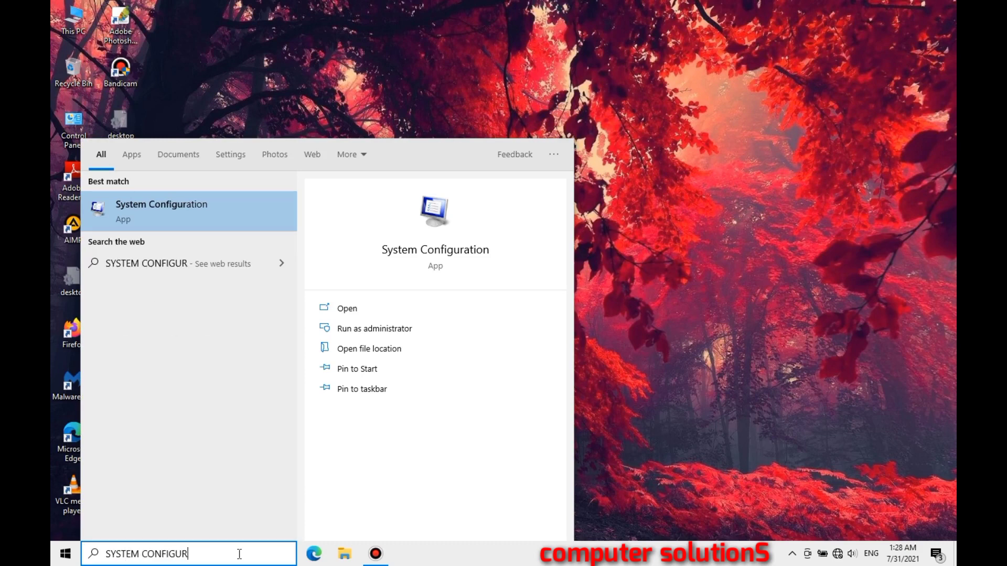
type("ATION")
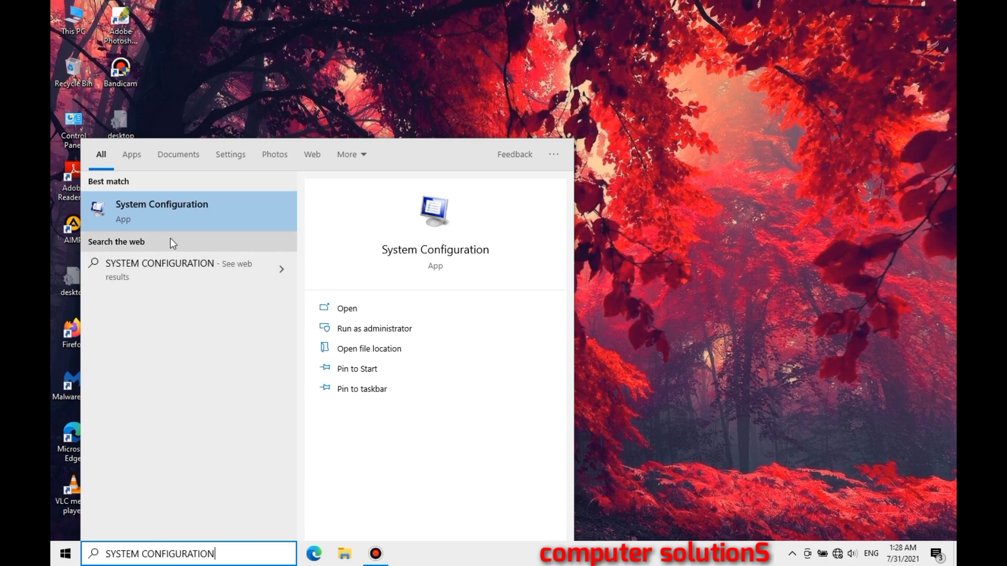
left_click(185, 212)
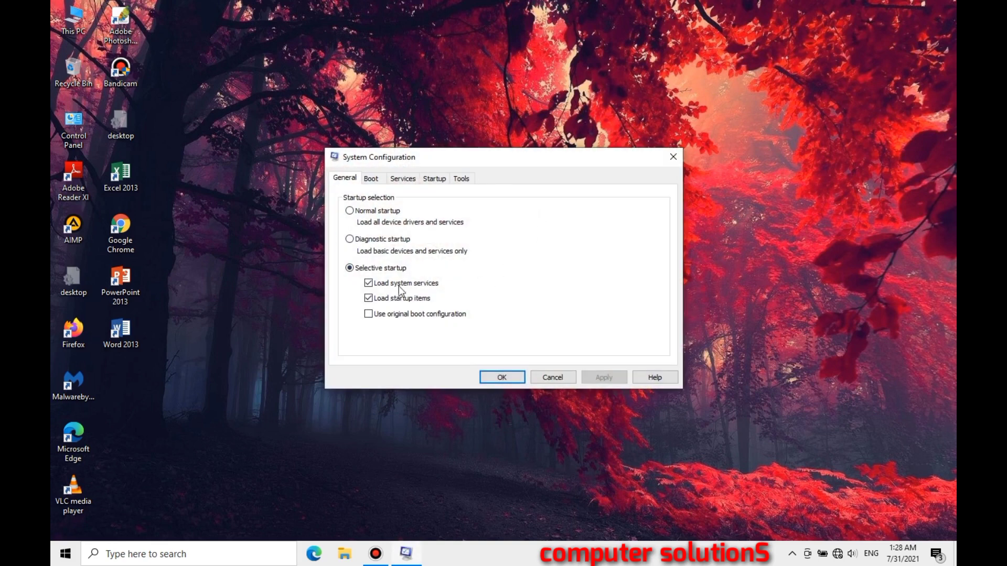
Set the number of processors to 2 in the advanced boot options for Windows 10.
left_click(372, 181)
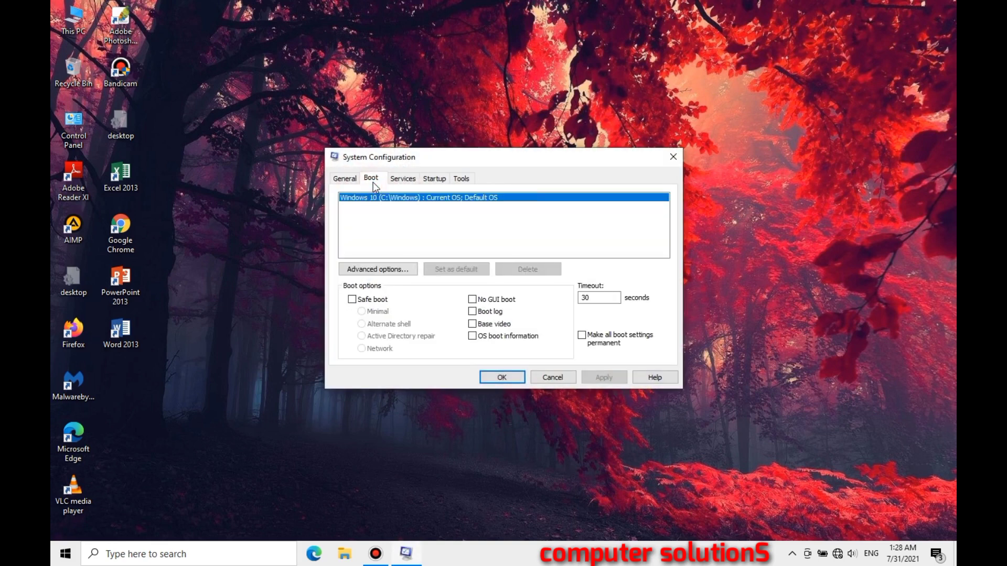
left_click(394, 271)
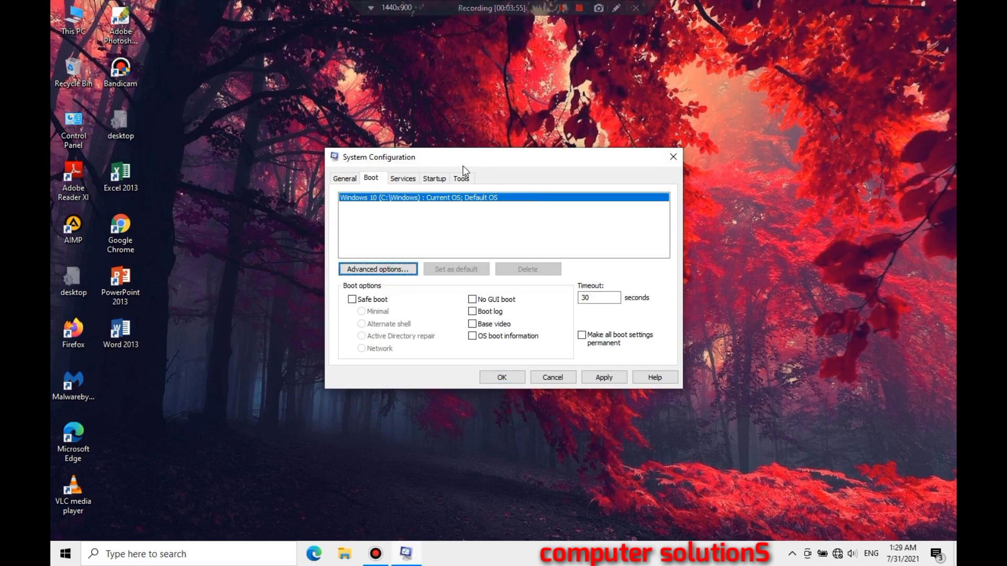
left_click(382, 269)
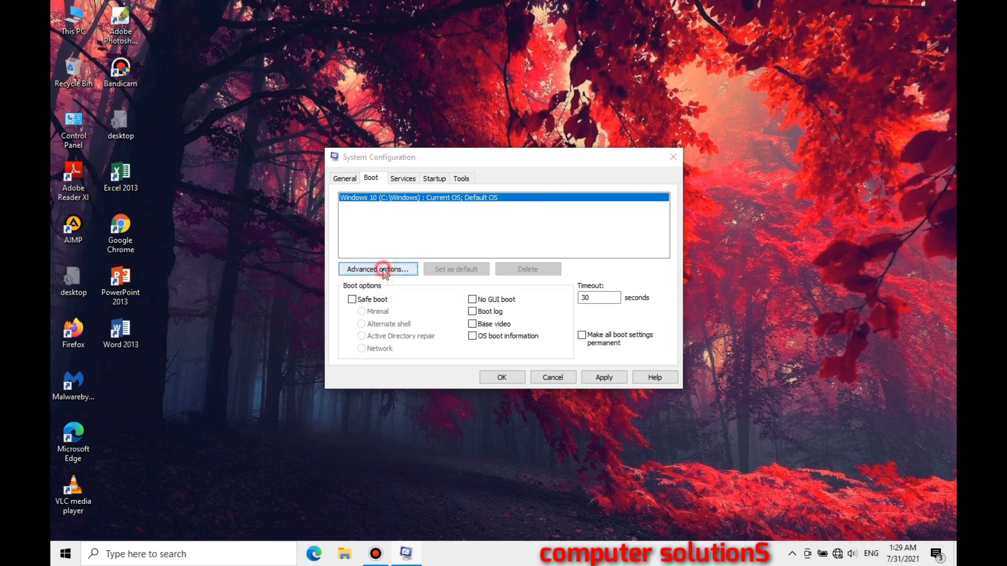
left_click(405, 180)
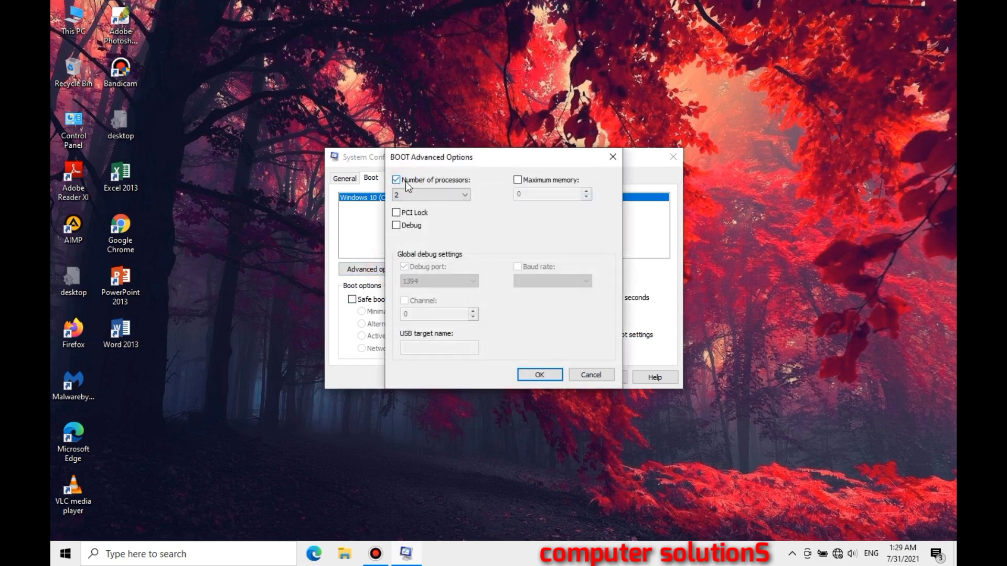
left_click(423, 196)
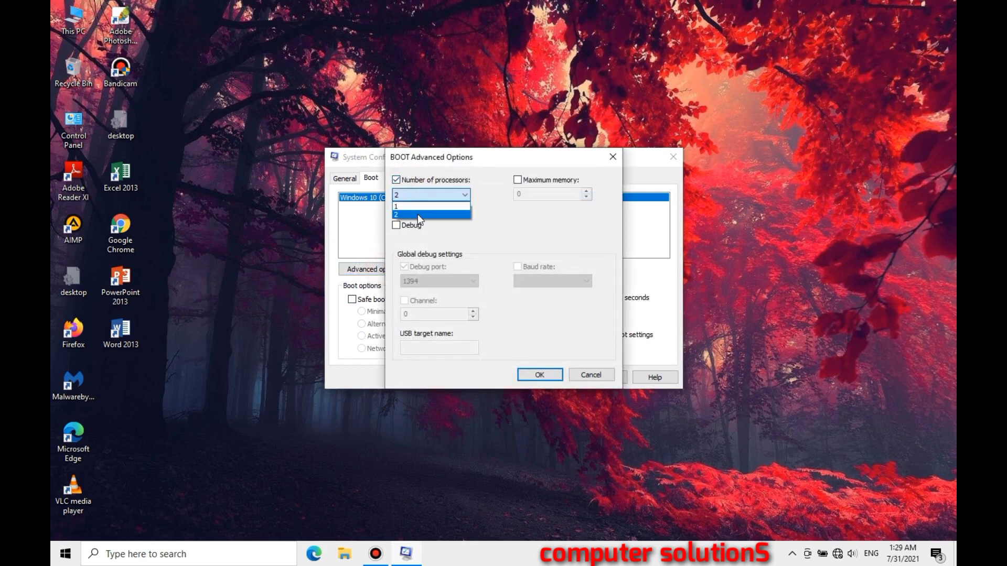
left_click(418, 214)
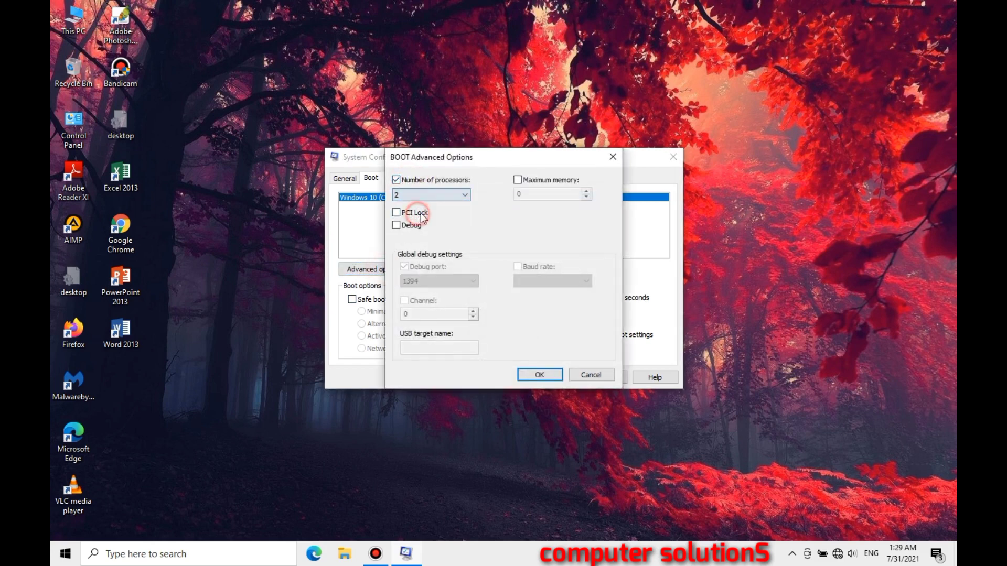
left_click(517, 181)
left_click(518, 181)
left_click(531, 371)
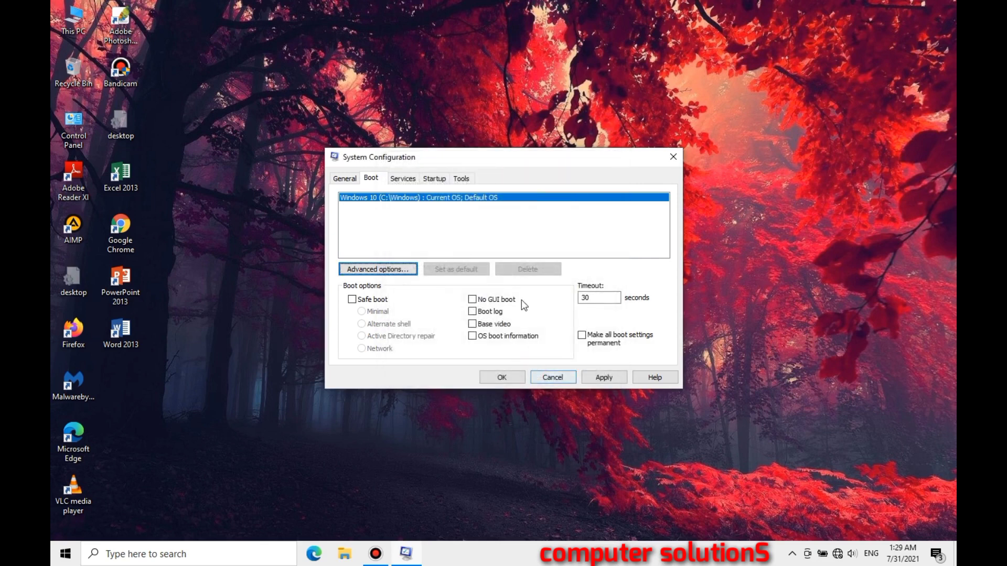
Hide all Microsoft services, disable all the remaining services, and apply the System Configuration changes.
left_click(413, 177)
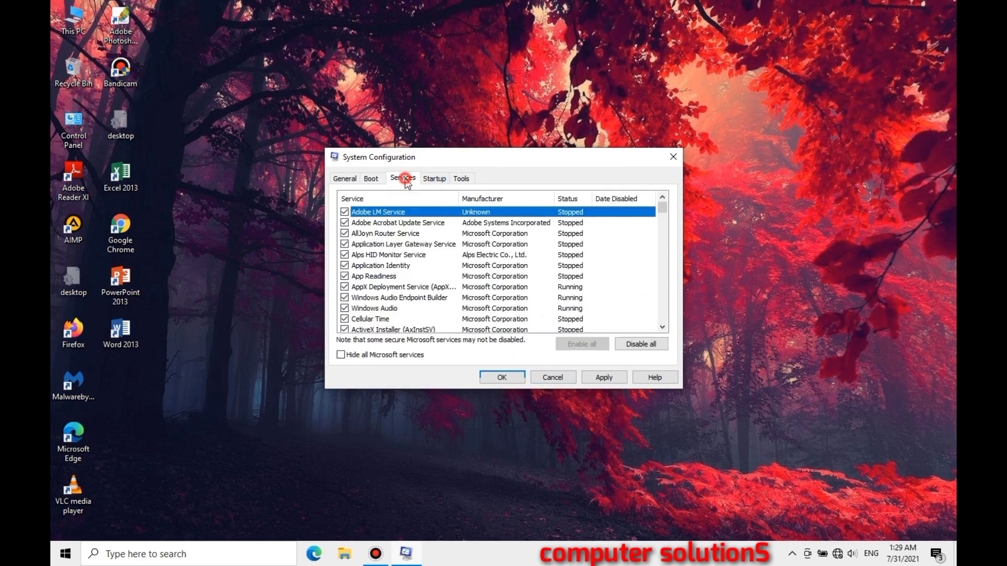
left_click(342, 357)
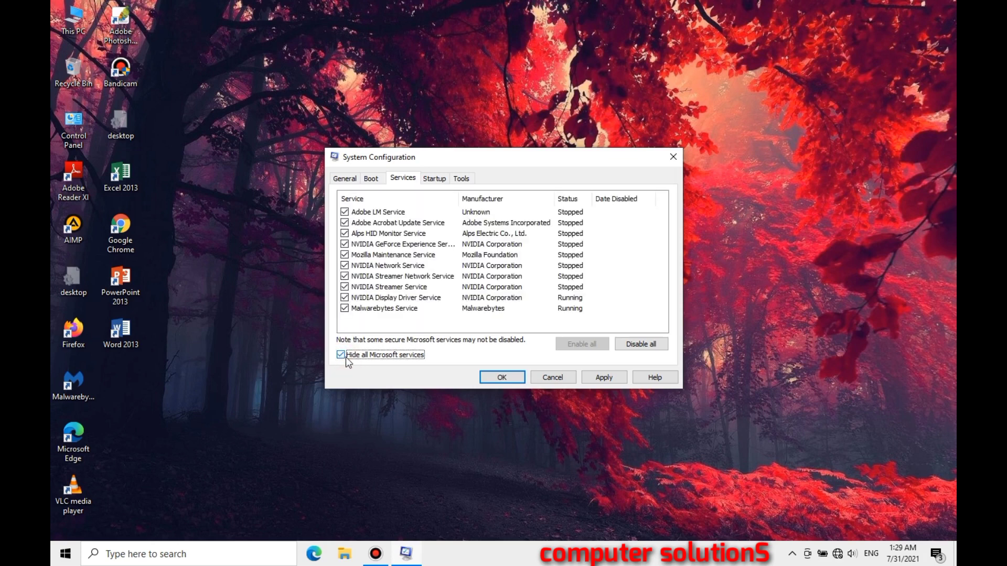
left_click(641, 346)
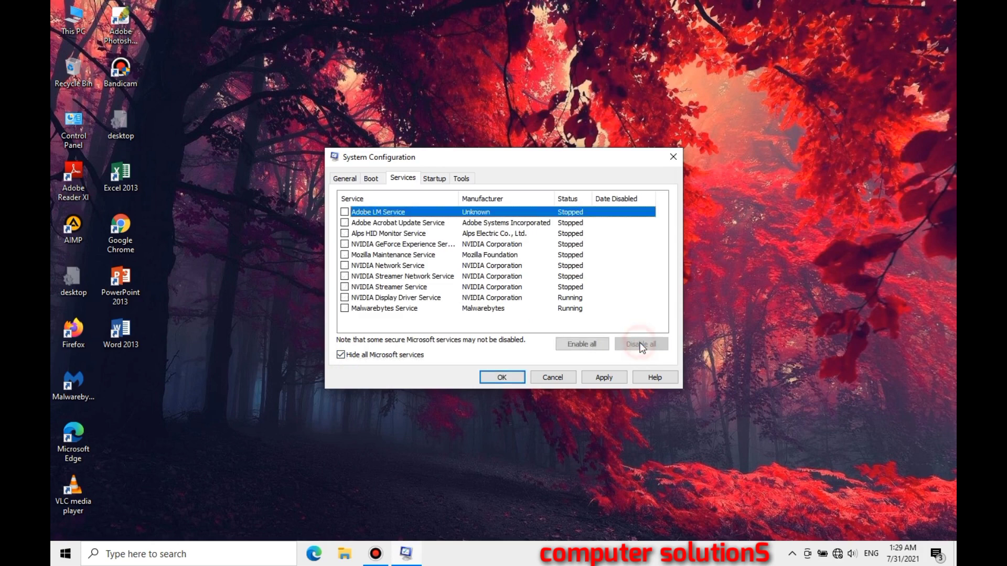
left_click(606, 377)
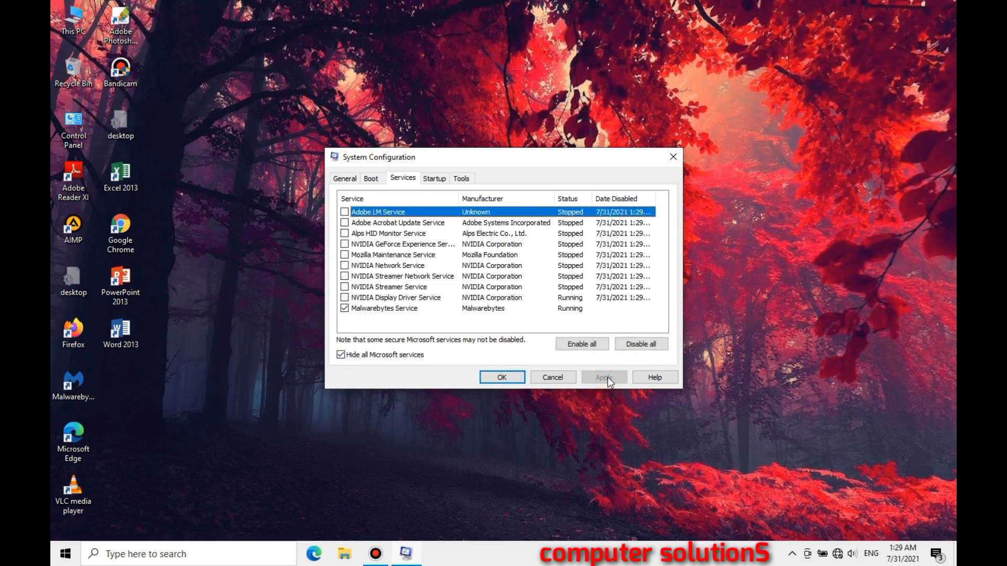
left_click(509, 378)
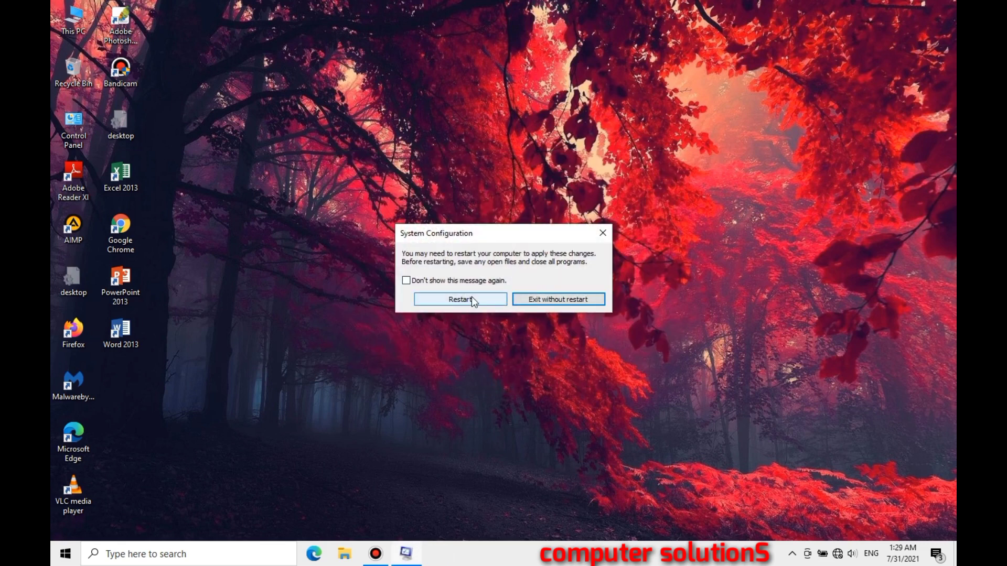
Exit System Configuration without restarting the computer, and refresh the desktop.
left_click(542, 300)
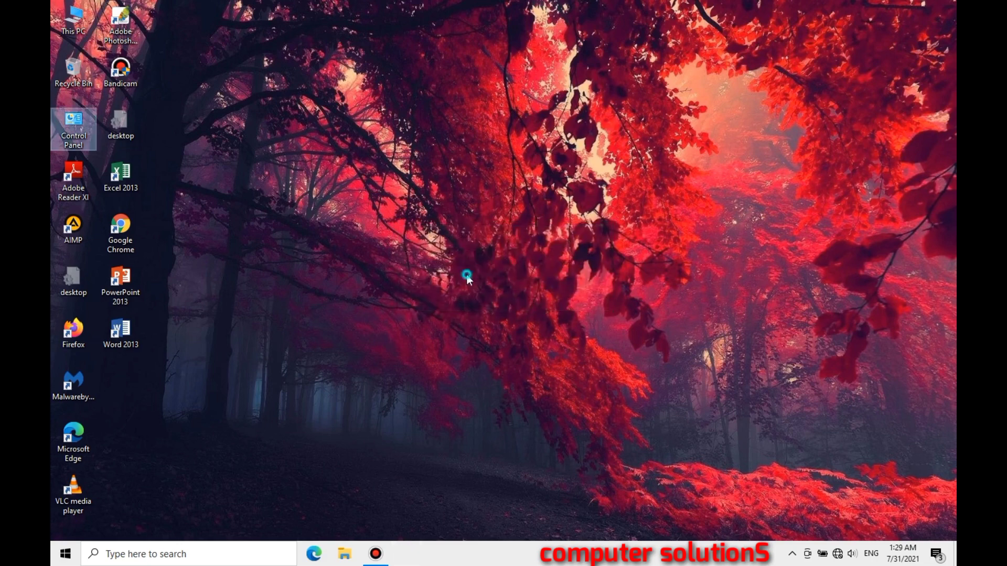
right_click(466, 275)
left_click(488, 310)
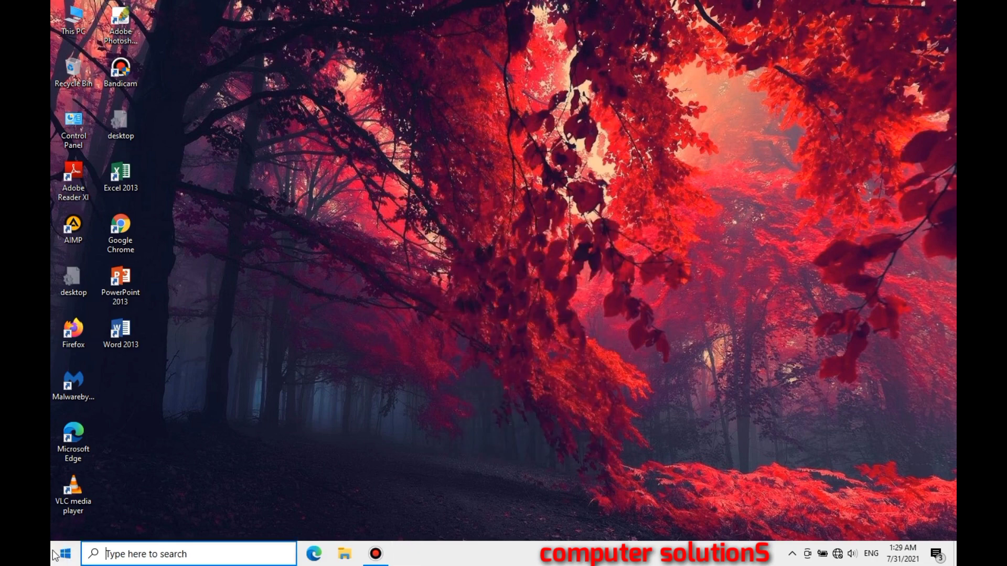
left_click(62, 555)
left_click(527, 194)
right_click(527, 194)
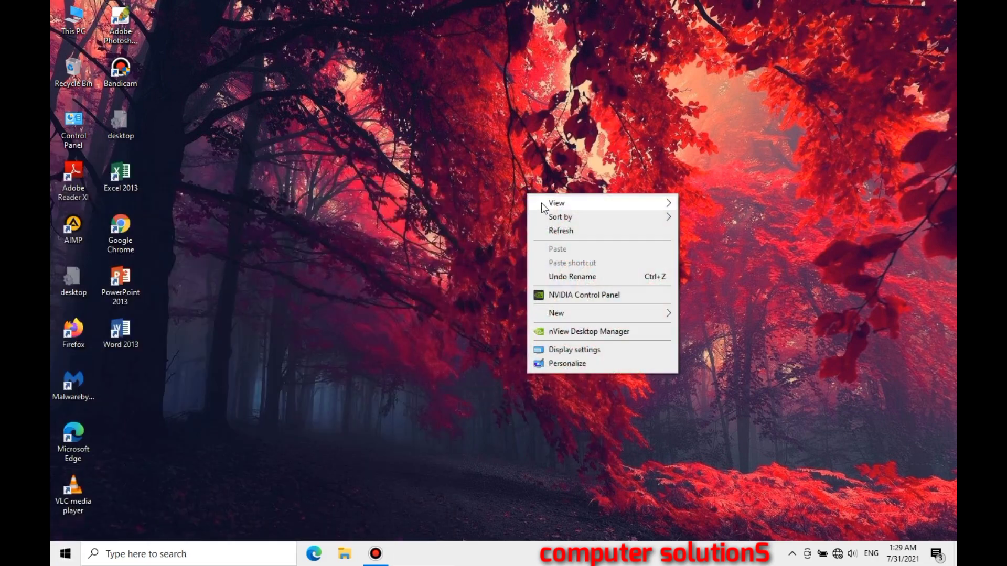
left_click(561, 229)
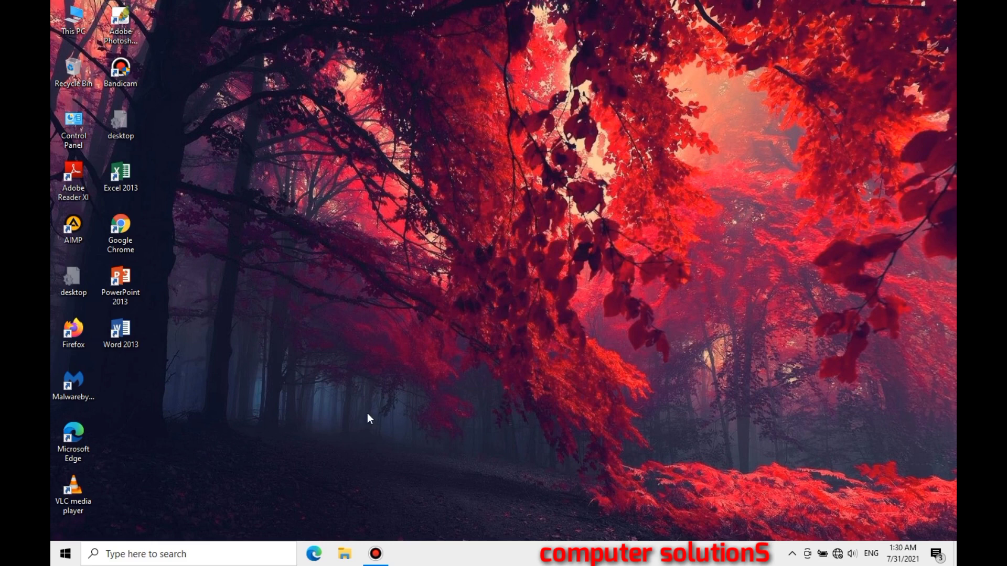
Restore the default advanced view settings in File Explorer's Folder Options, and close File Explorer after checking Local Disk (C:).
mouse_move(537, 6)
left_click(344, 554)
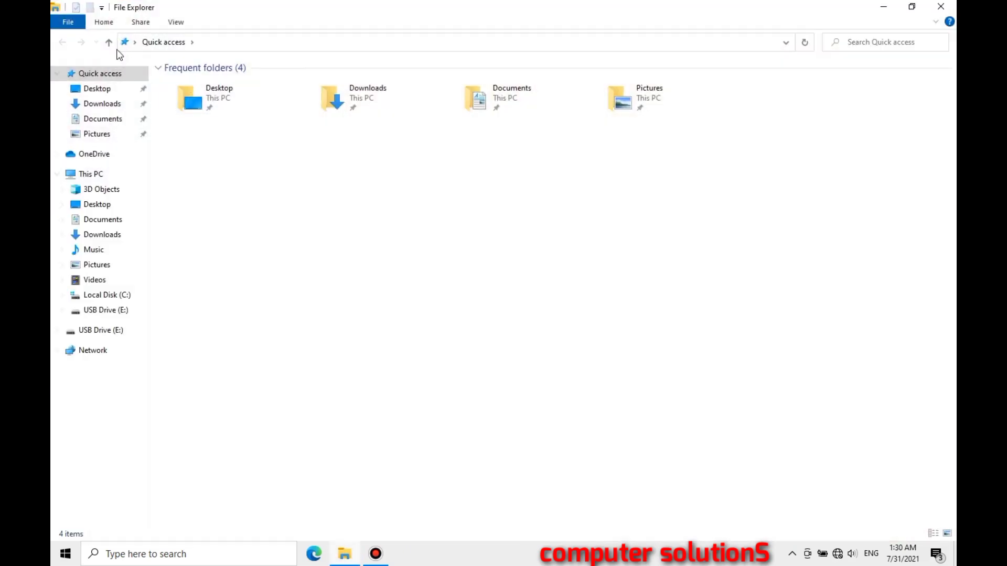
left_click(69, 25)
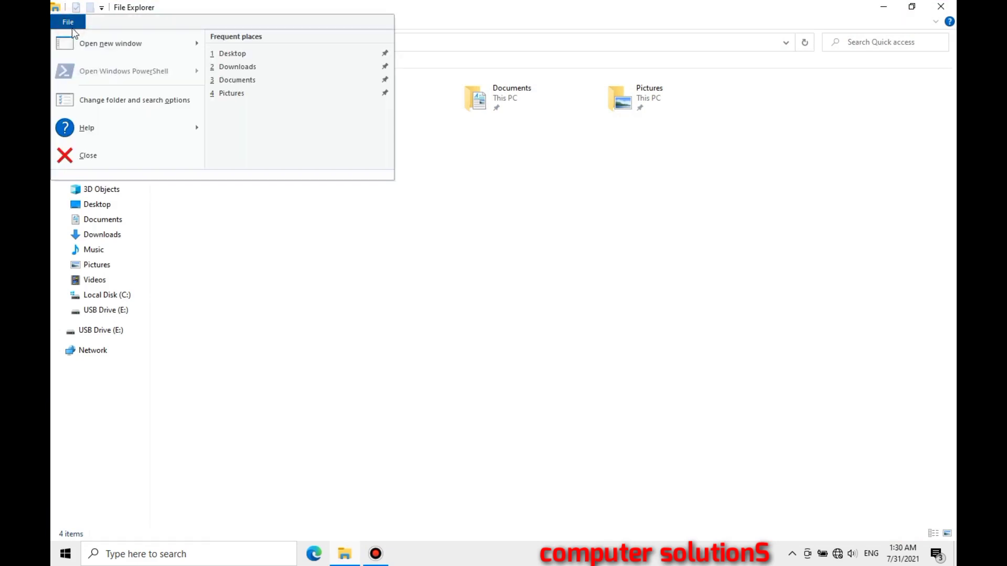
left_click(113, 106)
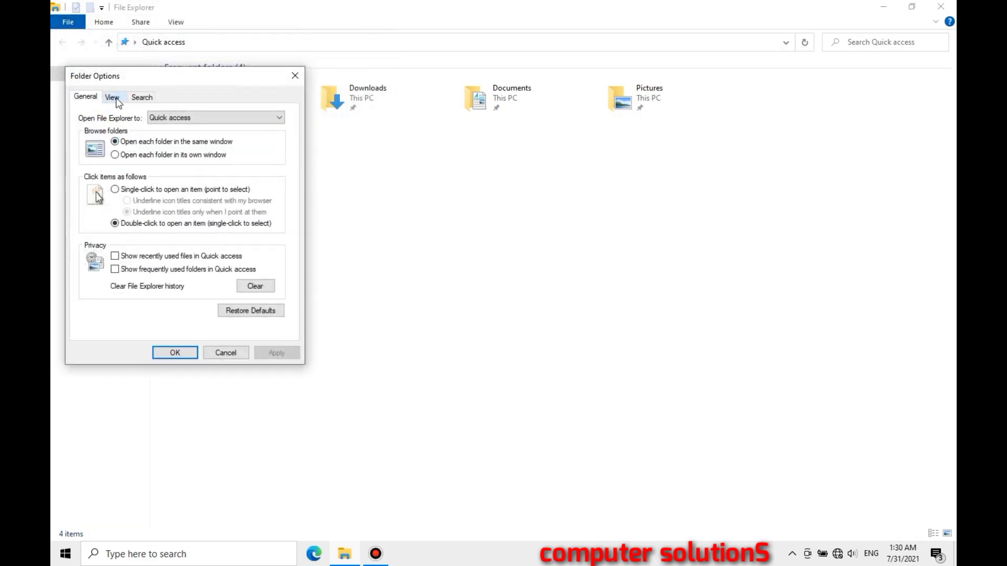
left_click(112, 98)
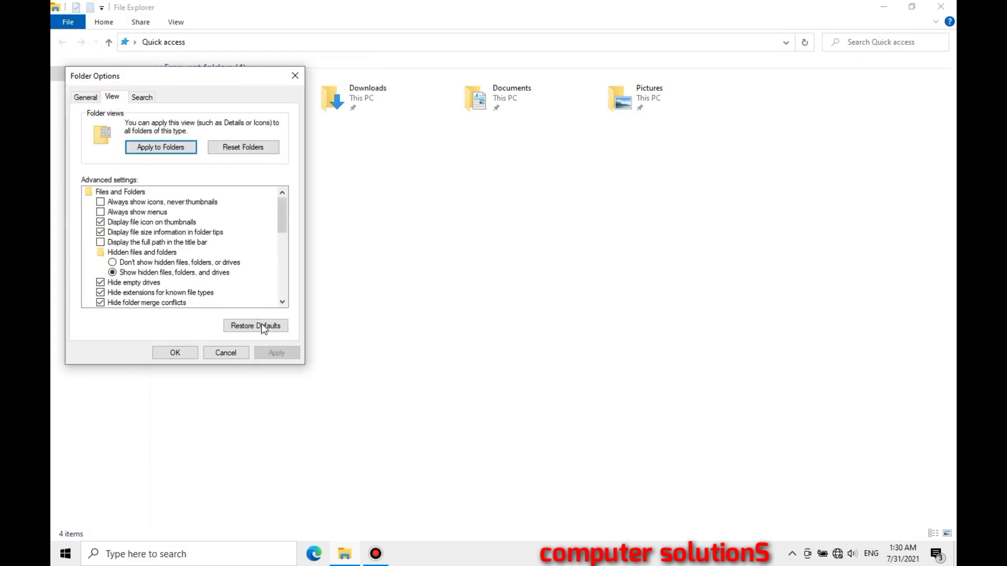
left_click_drag(226, 80, 559, 142)
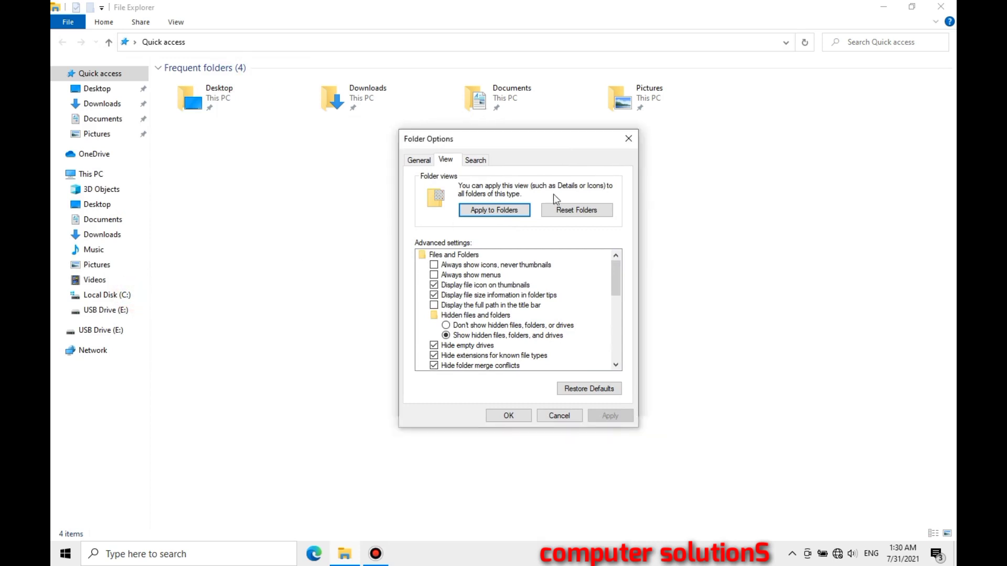
left_click(598, 386)
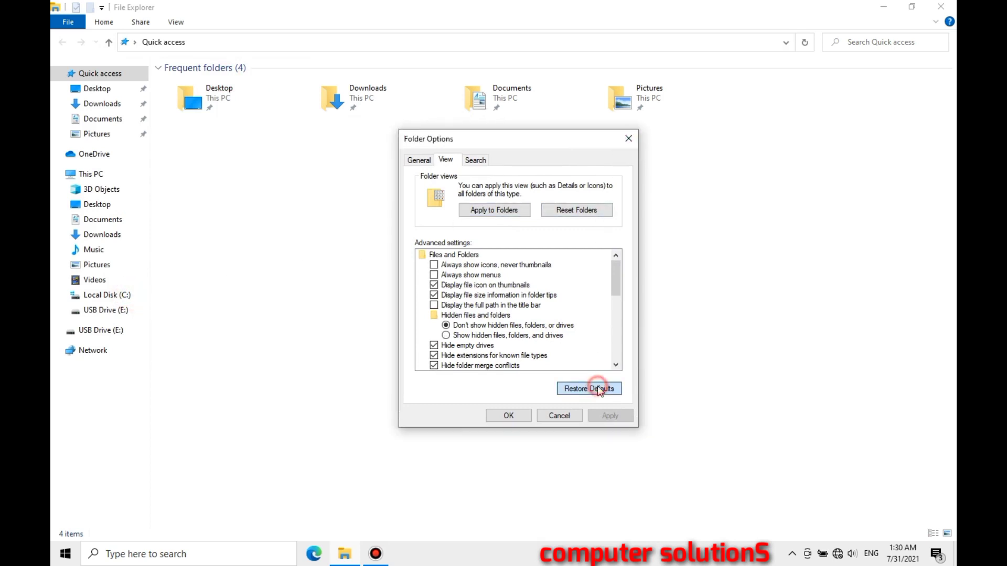
left_click(508, 416)
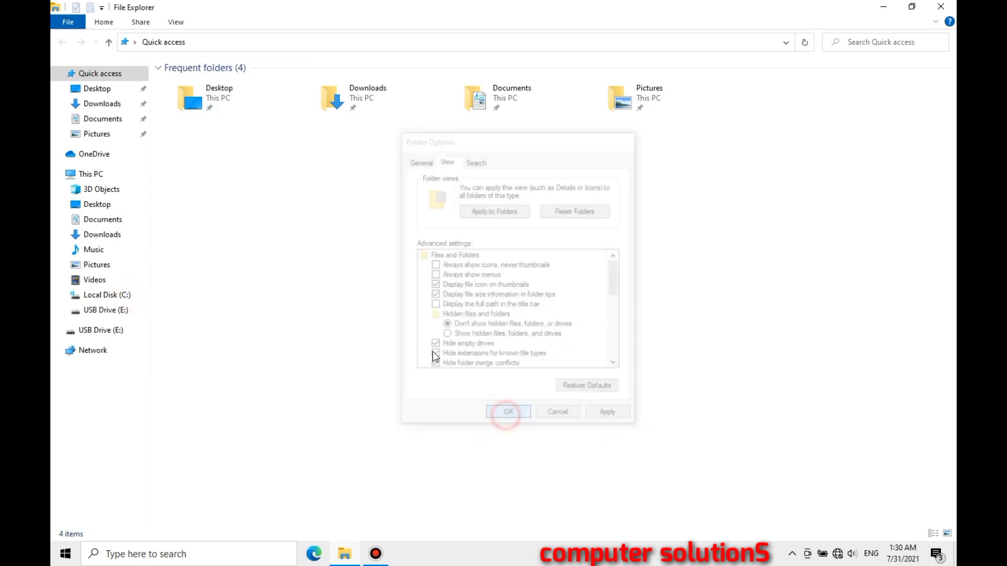
left_click(117, 295)
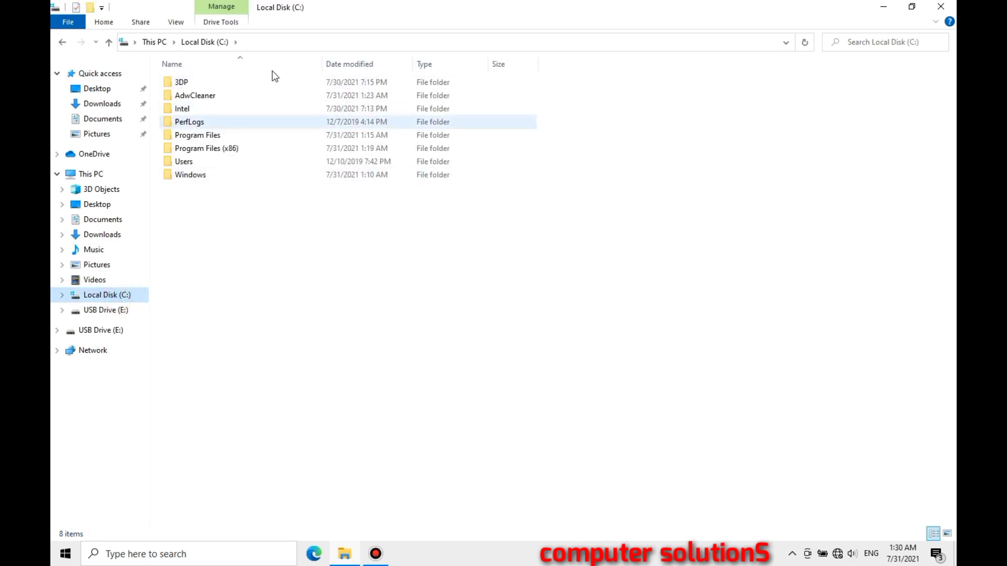
left_click(941, 6)
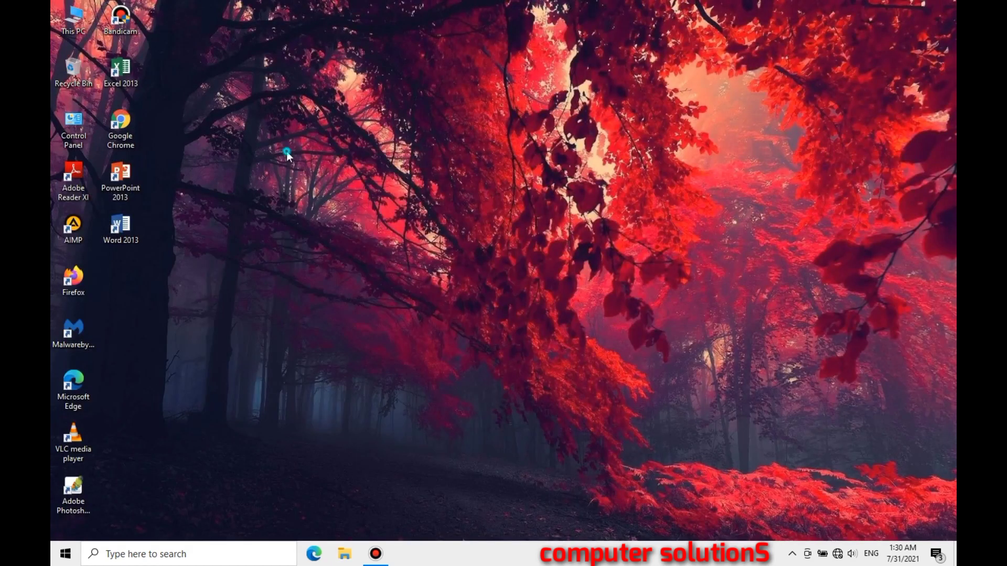
Refresh the desktop four times in a row.
right_click(287, 151)
left_click(350, 187)
right_click(445, 232)
left_click(482, 267)
right_click(492, 235)
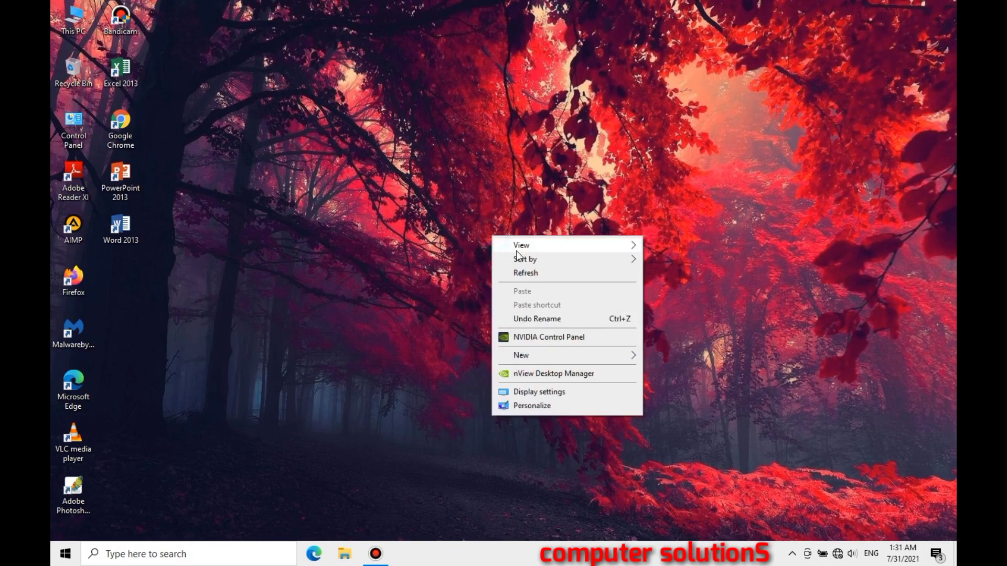
left_click(524, 272)
right_click(502, 254)
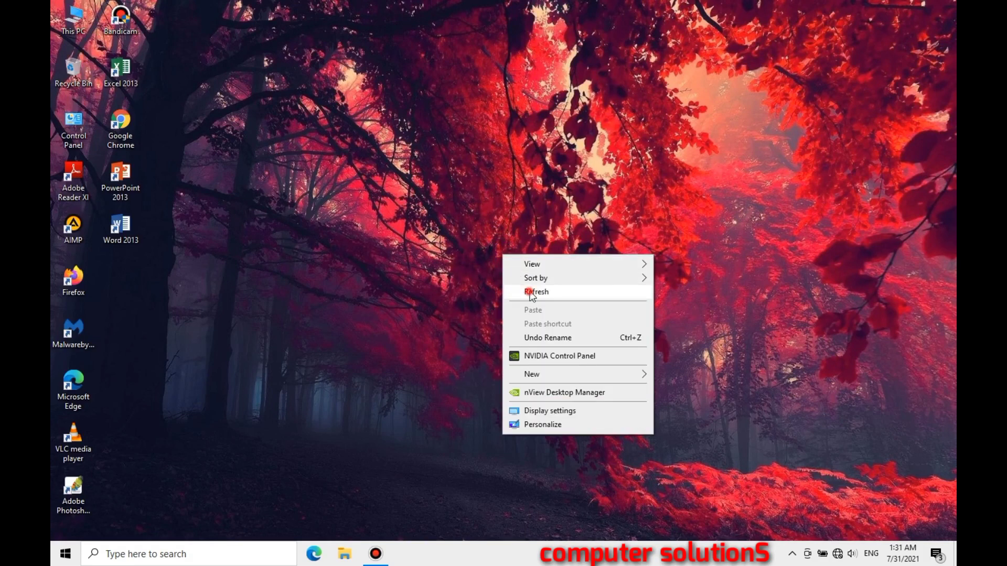
left_click(530, 292)
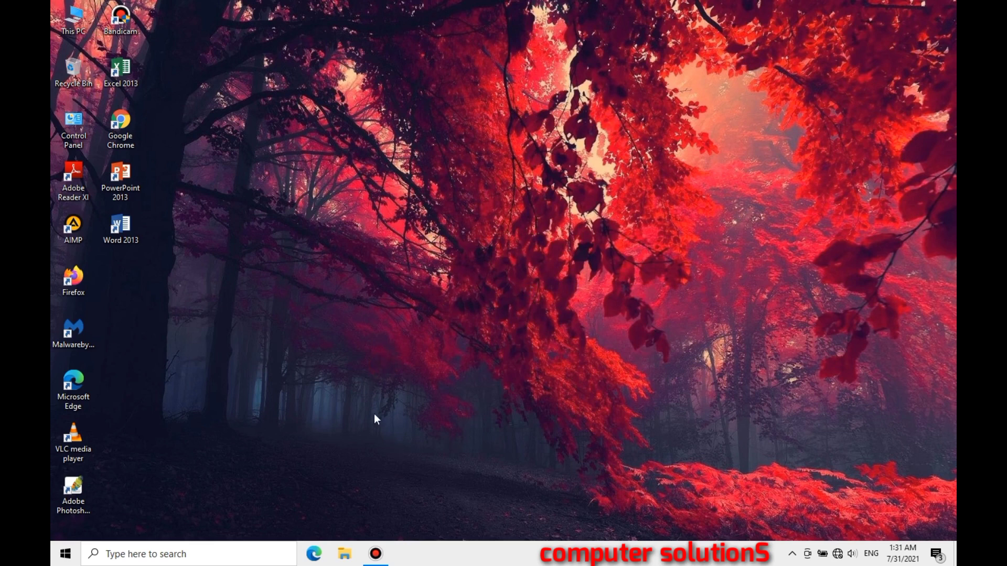